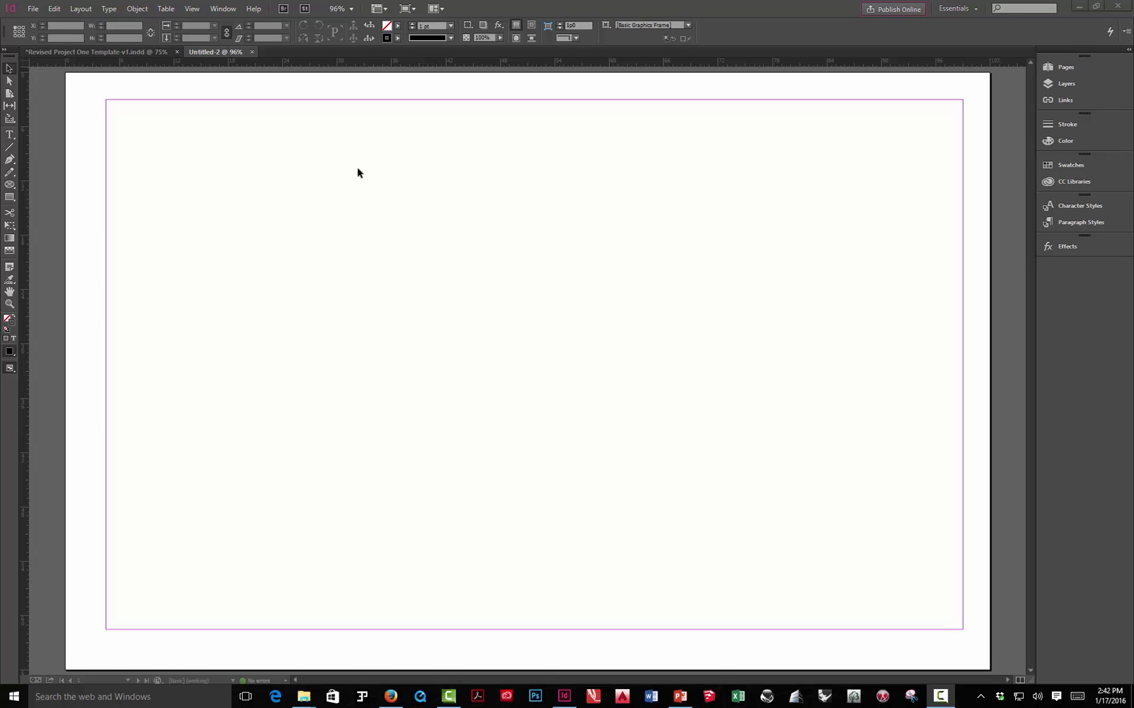
- View the Revised Project One Template and Untitled-2 documents, then switch to the PowerPoint lecture slides
{"action": "left_click", "coordinate": [124, 52]}
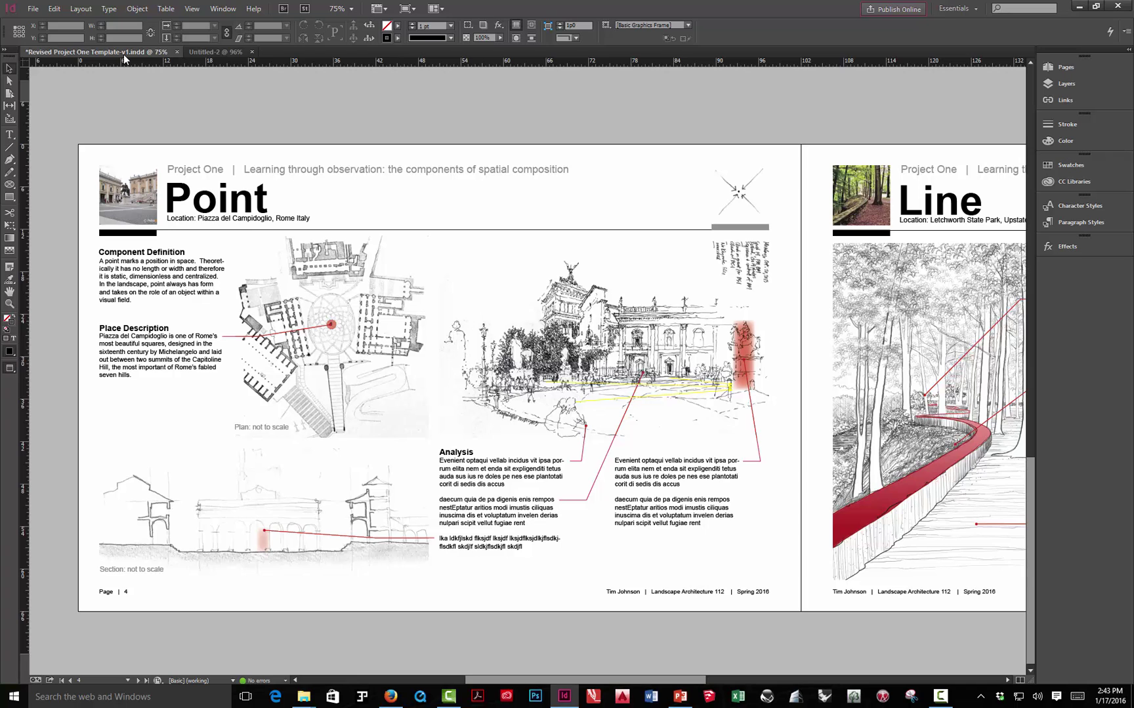
{"action": "left_click", "coordinate": [201, 54]}
{"action": "left_click", "coordinate": [134, 53]}
{"action": "left_click", "coordinate": [680, 696]}
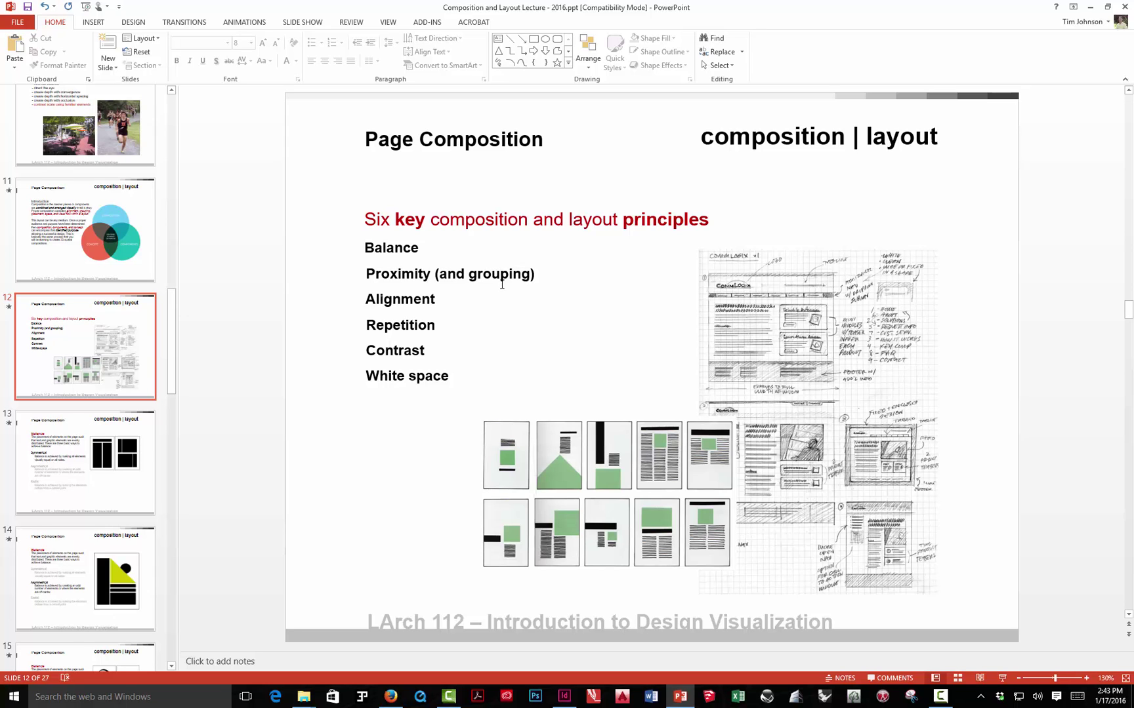
- Back in InDesign, pan the Point and Line spread, leave Preview mode, and close Untitled-2
{"action": "left_click", "coordinate": [563, 696]}
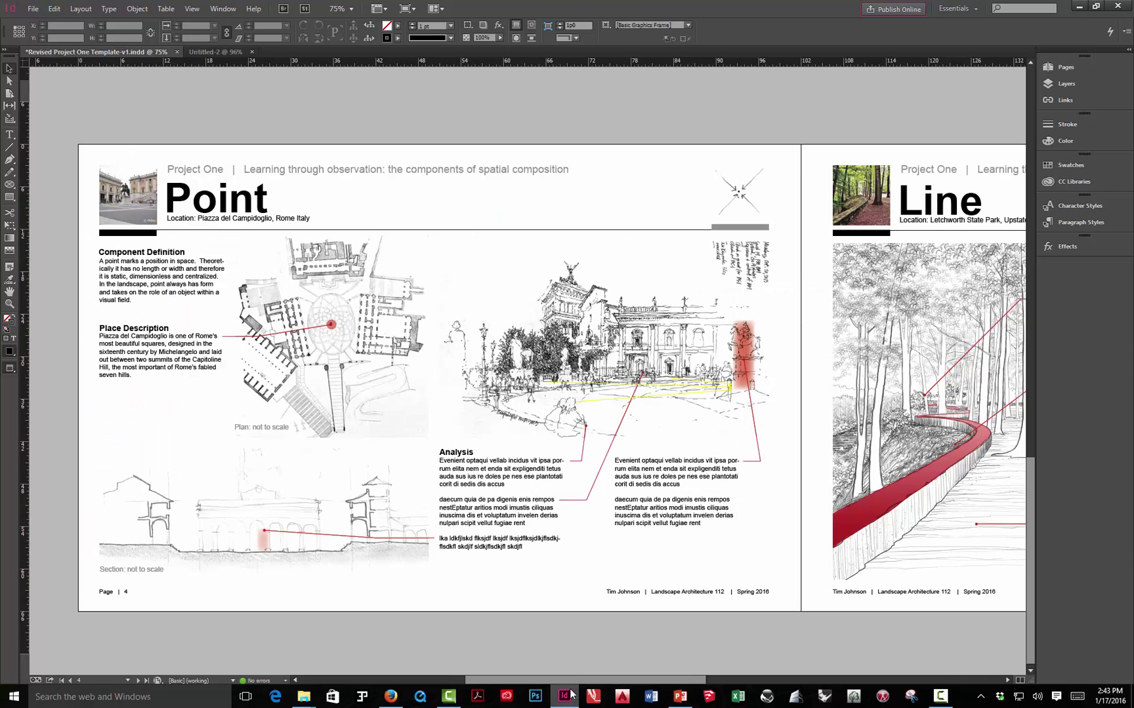
{"action": "left_click_drag", "start_coordinate": [735, 372], "coordinate": [734, 334]}
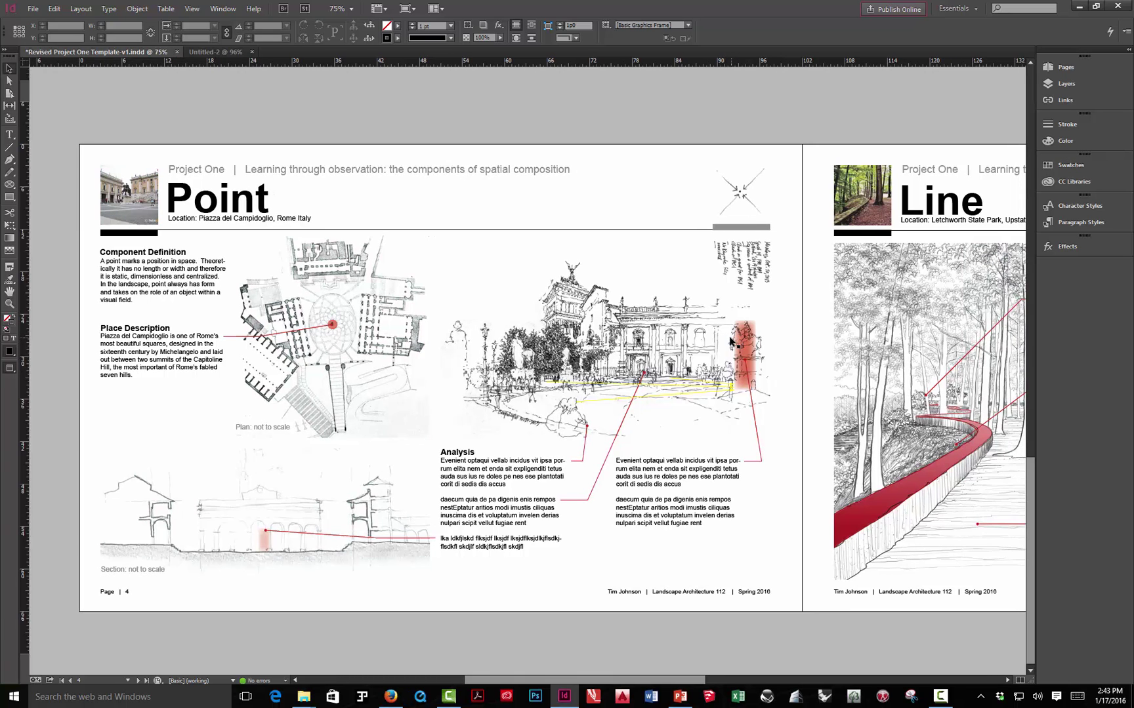
{"action": "key", "text": "w"}
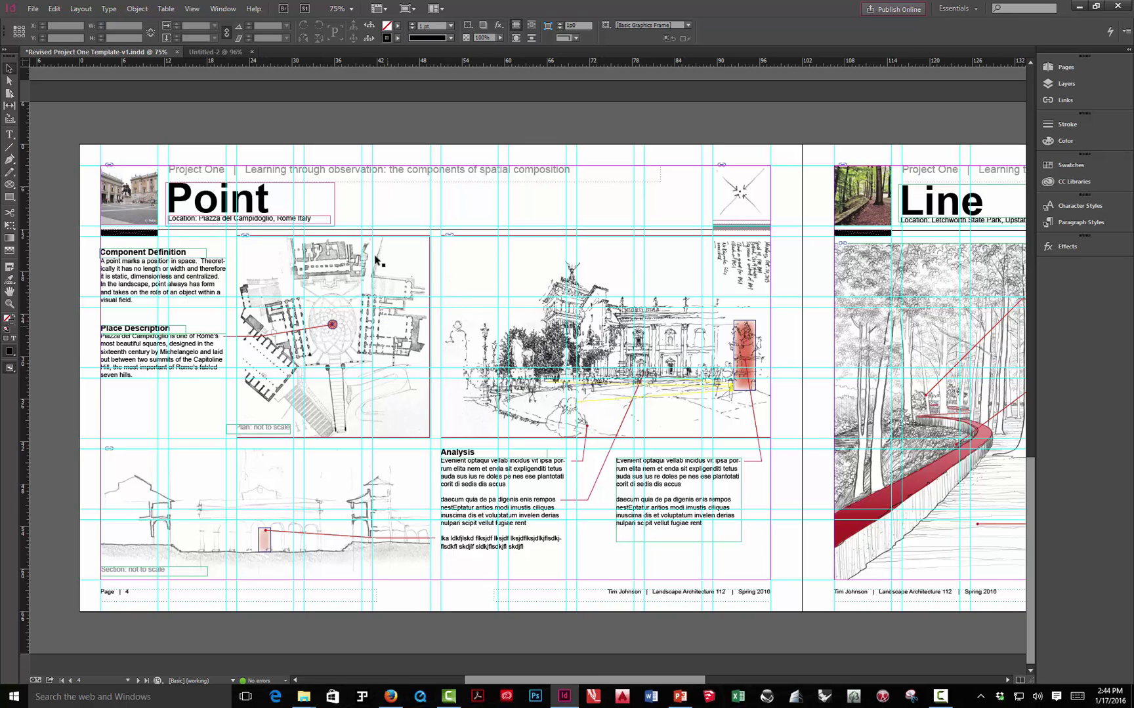
{"action": "left_click", "coordinate": [215, 51]}
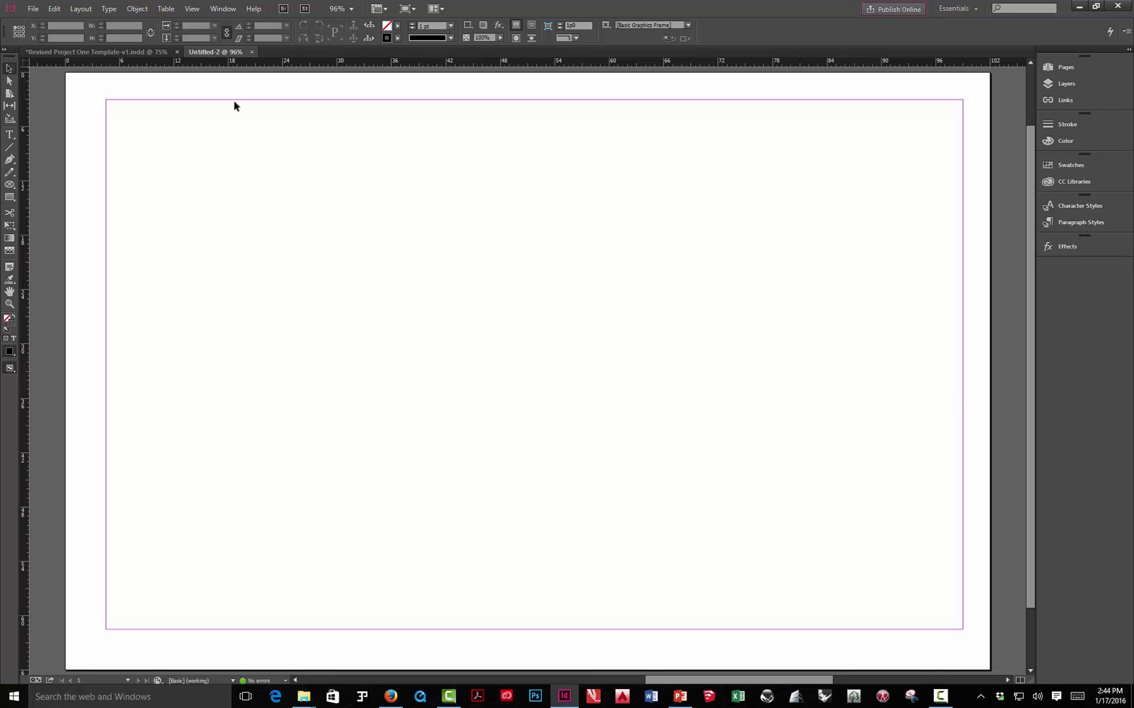
{"action": "left_click", "coordinate": [252, 52]}
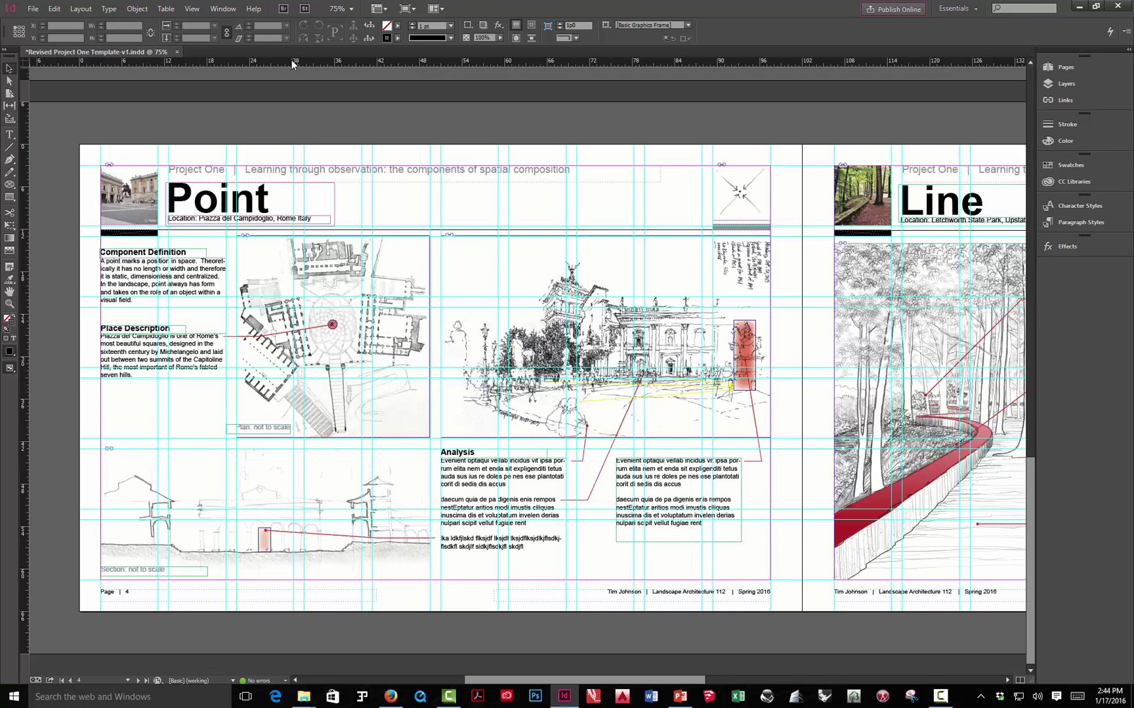
- Open the New Document dialog from File > New > Document
{"action": "left_click", "coordinate": [34, 10]}
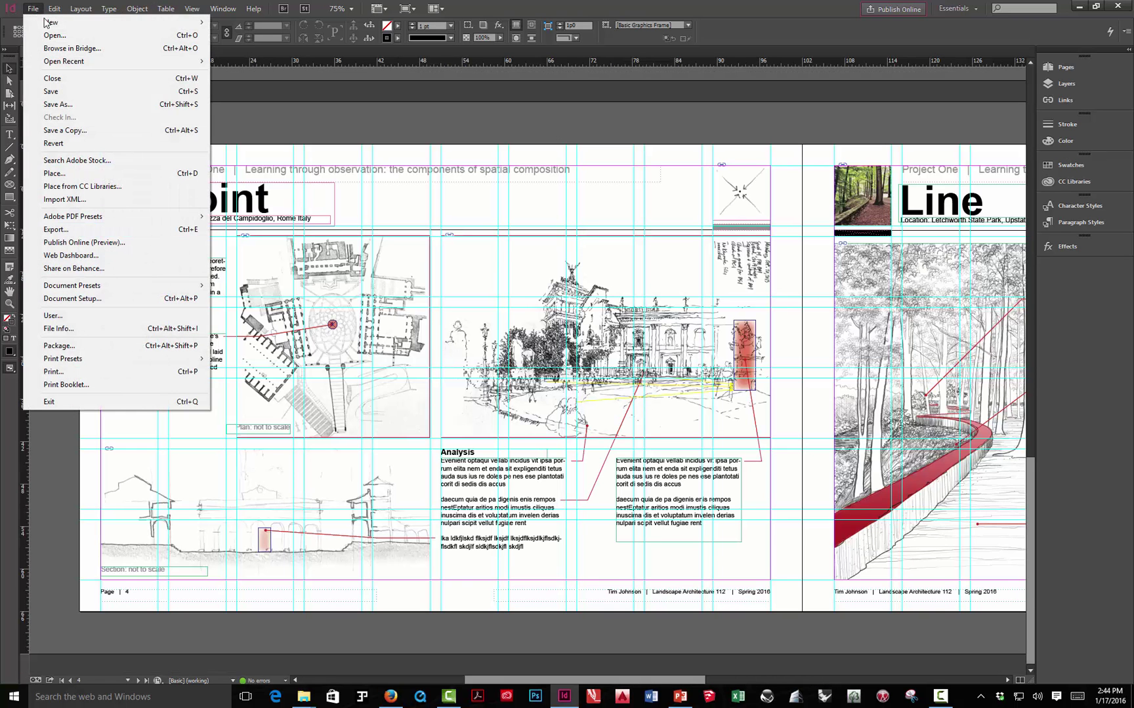
{"action": "mouse_move", "coordinate": [52, 22]}
{"action": "left_click", "coordinate": [247, 23]}
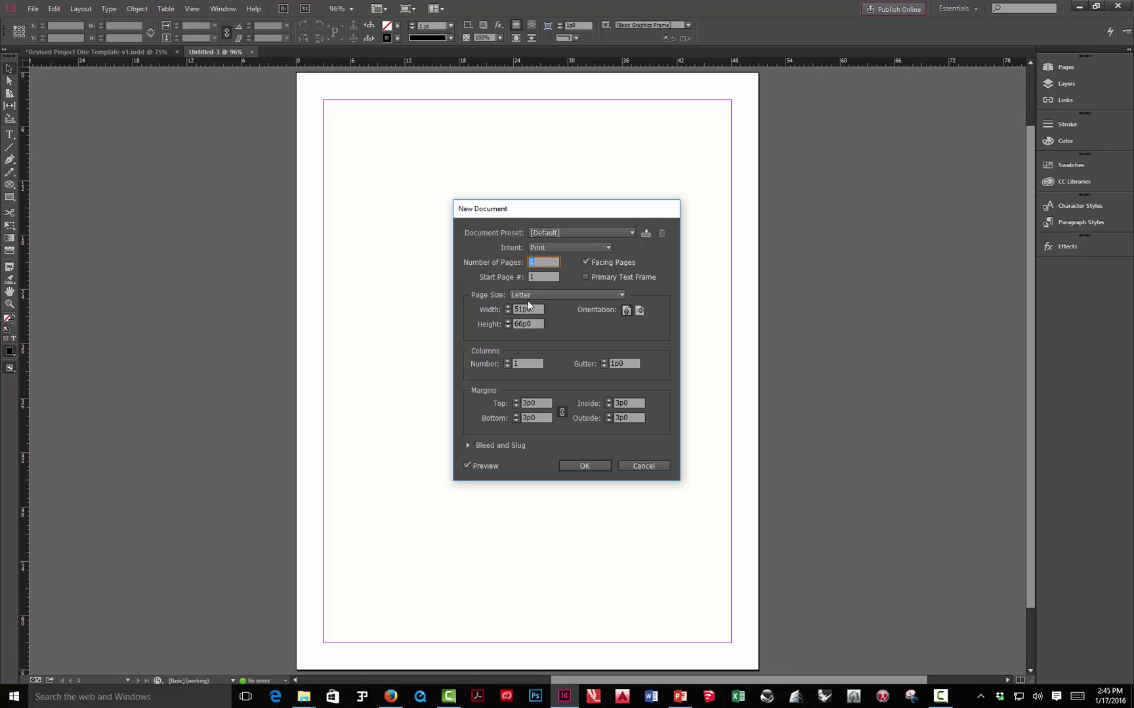
- Choose the Tabloid page size in Landscape orientation, giving a 102p0 × 66p0 page
{"action": "left_click", "coordinate": [562, 297]}
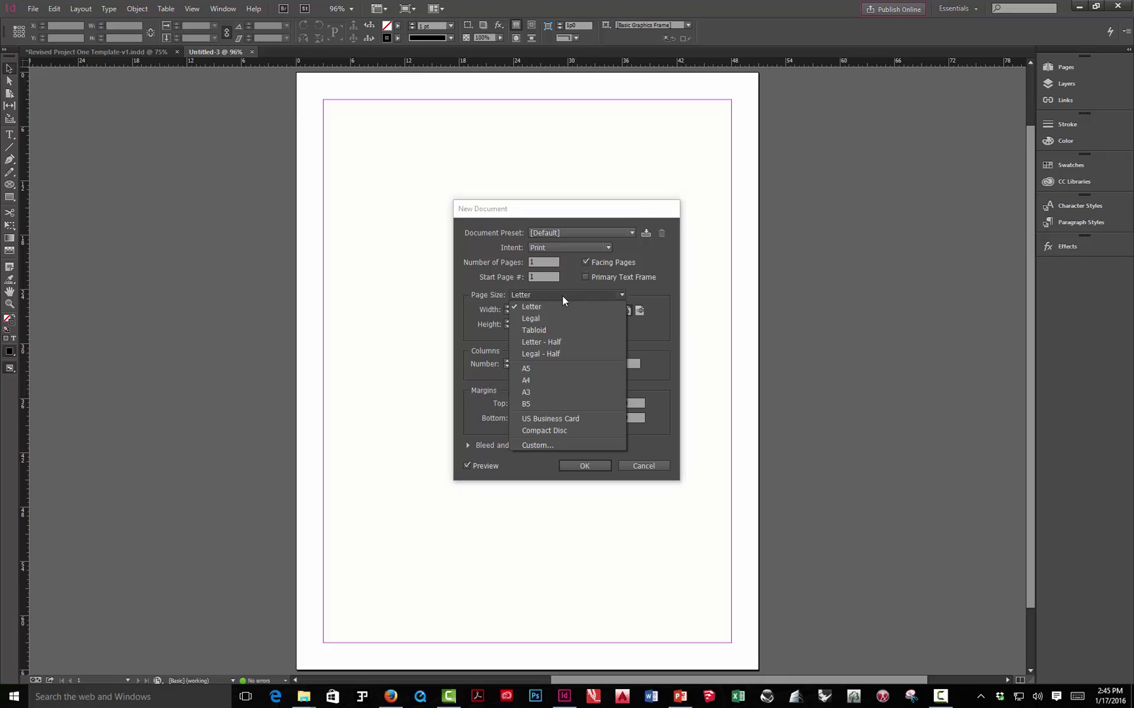
{"action": "left_click", "coordinate": [545, 330]}
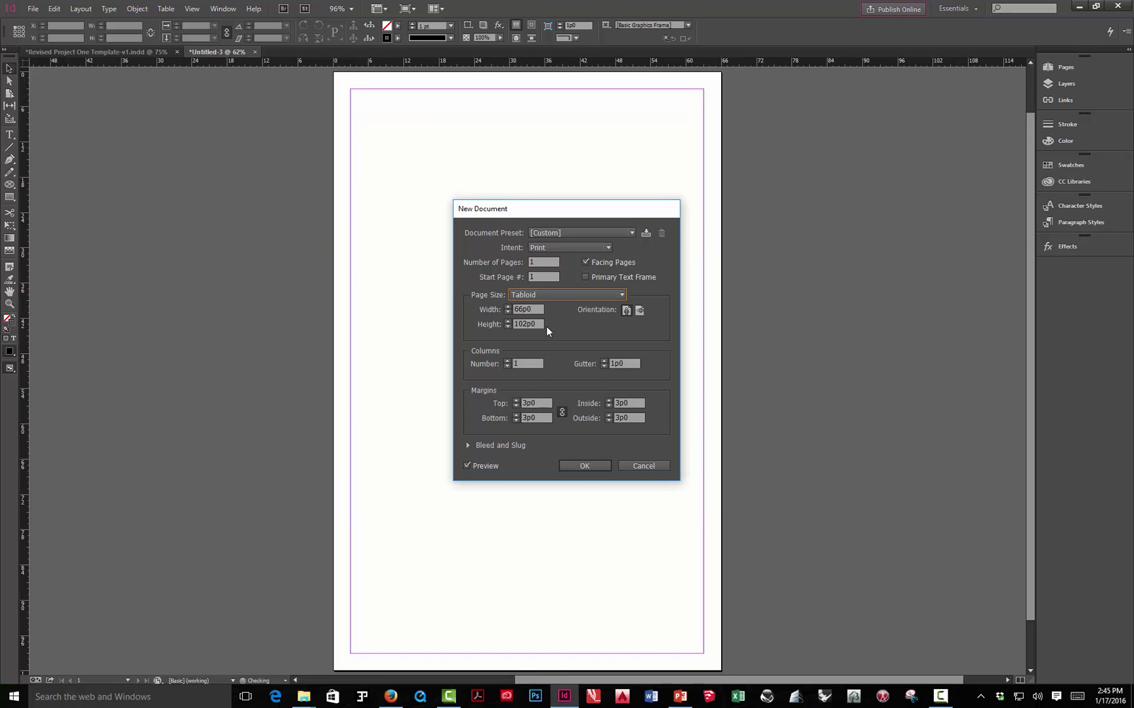
{"action": "left_click", "coordinate": [641, 312]}
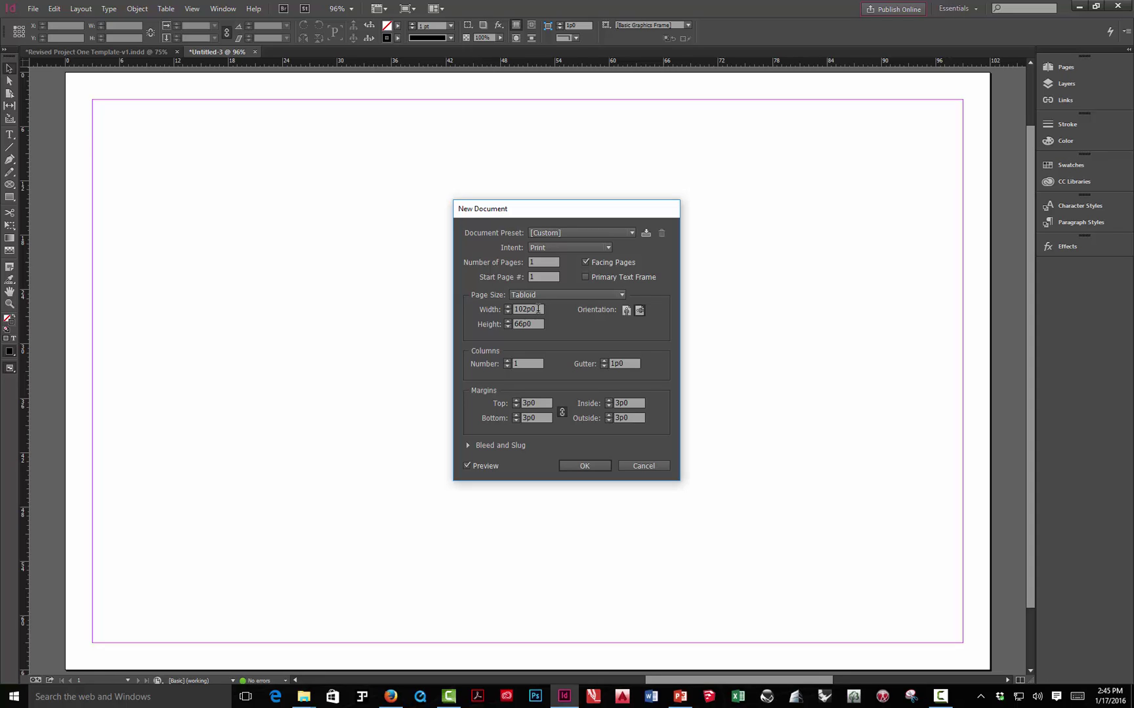
{"action": "left_click_drag", "start_coordinate": [541, 309], "coordinate": [513, 310]}
{"action": "type", "text": "17\""}
{"action": "left_click", "coordinate": [531, 325]}
{"action": "type", "text": "11"}
{"action": "key", "text": "Tab"}
{"action": "double_click", "coordinate": [544, 401]}
{"action": "type", "text": ".5"}
- Enter 4p6 in the linked Bottom and Inside margin fields so all four margins read 4p6
{"action": "left_click_drag", "start_coordinate": [541, 418], "coordinate": [510, 416]}
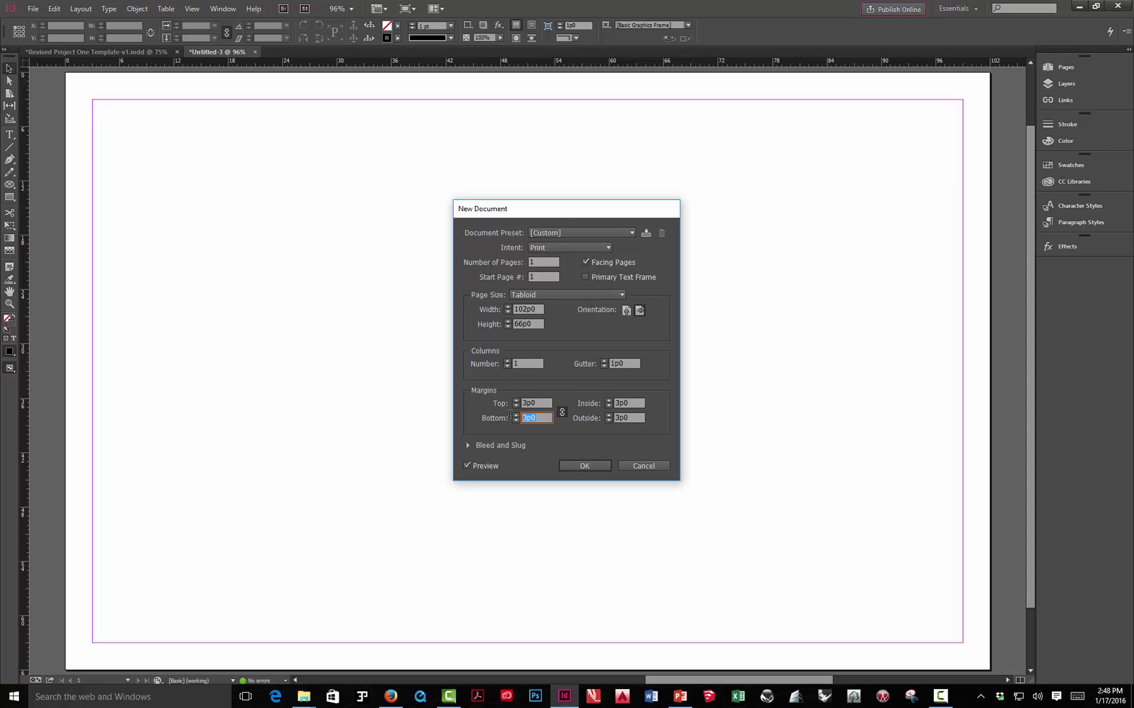
{"action": "left_click", "coordinate": [633, 403]}
{"action": "left_click_drag", "start_coordinate": [631, 403], "coordinate": [608, 404]}
{"action": "key", "text": "Tab"}
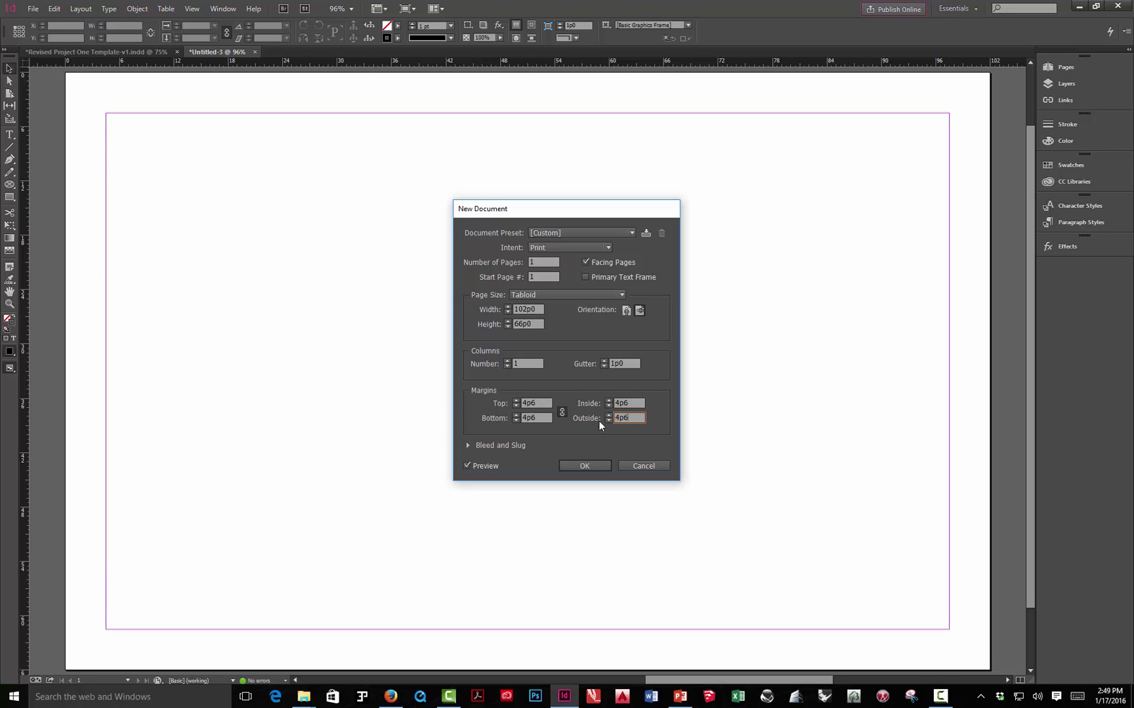
{"action": "left_click_drag", "start_coordinate": [539, 418], "coordinate": [523, 418]}
{"action": "left_click", "coordinate": [636, 416]}
- Confirm the new document settings and zoom out to 75% to see the whole page
{"action": "left_click", "coordinate": [584, 465]}
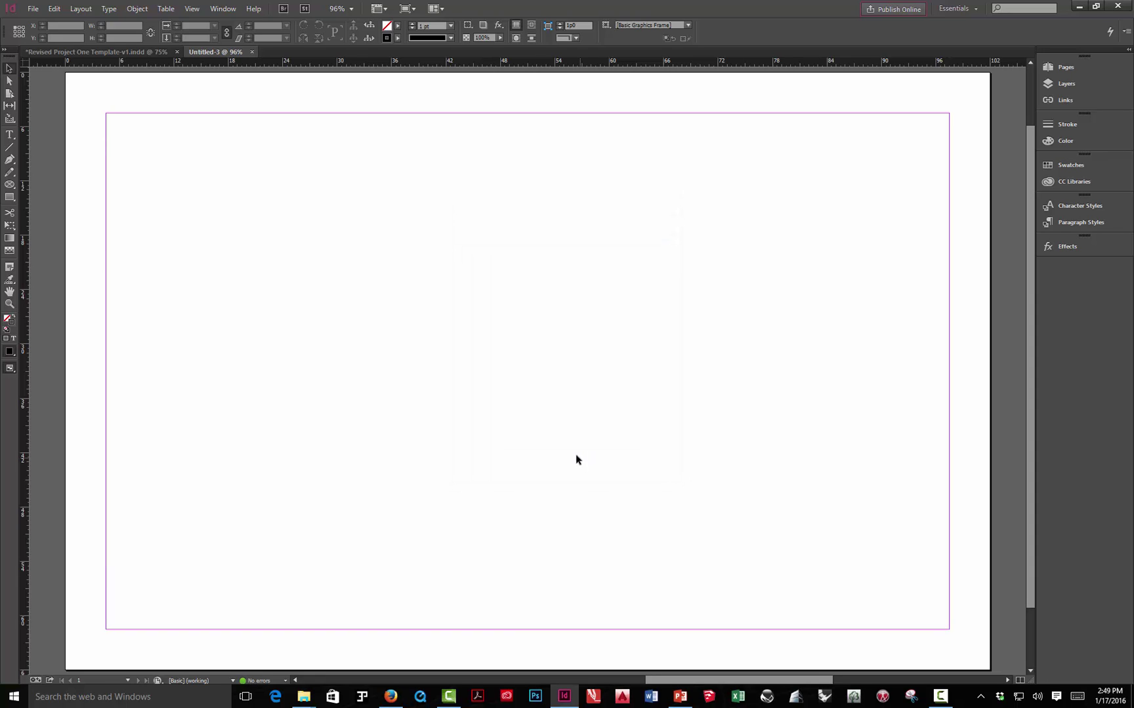
{"action": "key", "text": "ctrl+minus"}
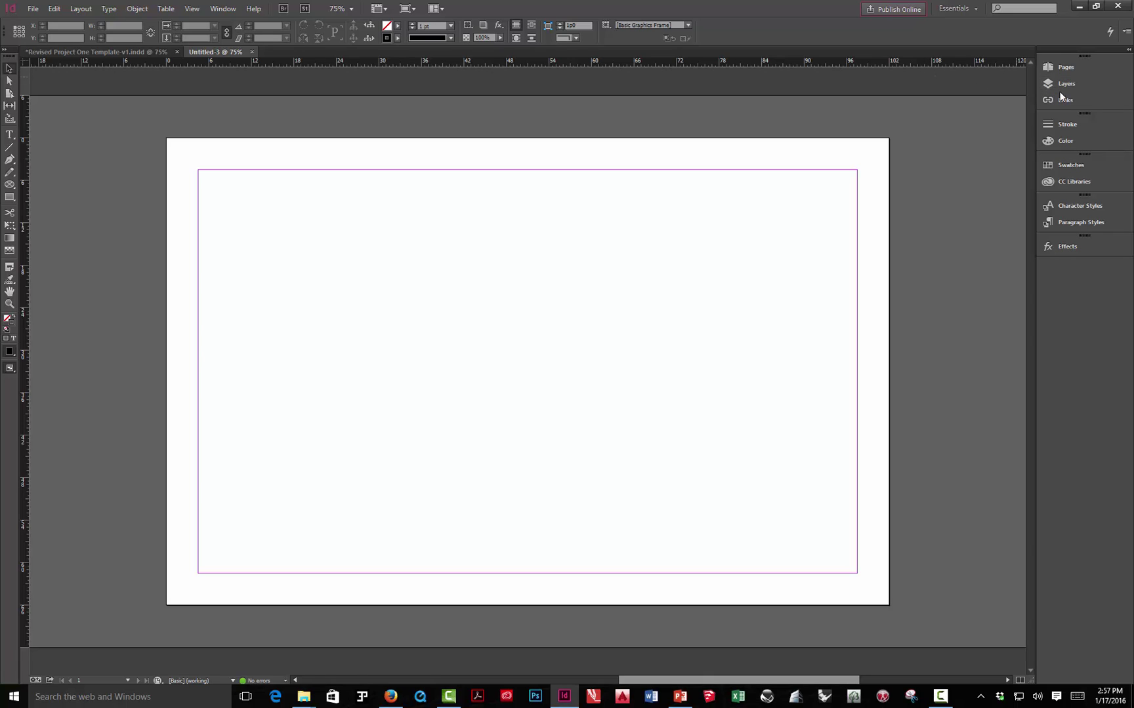
- Inspect the six layers of the Revised Project One Template, then return to the untitled document
{"action": "left_click", "coordinate": [106, 52]}
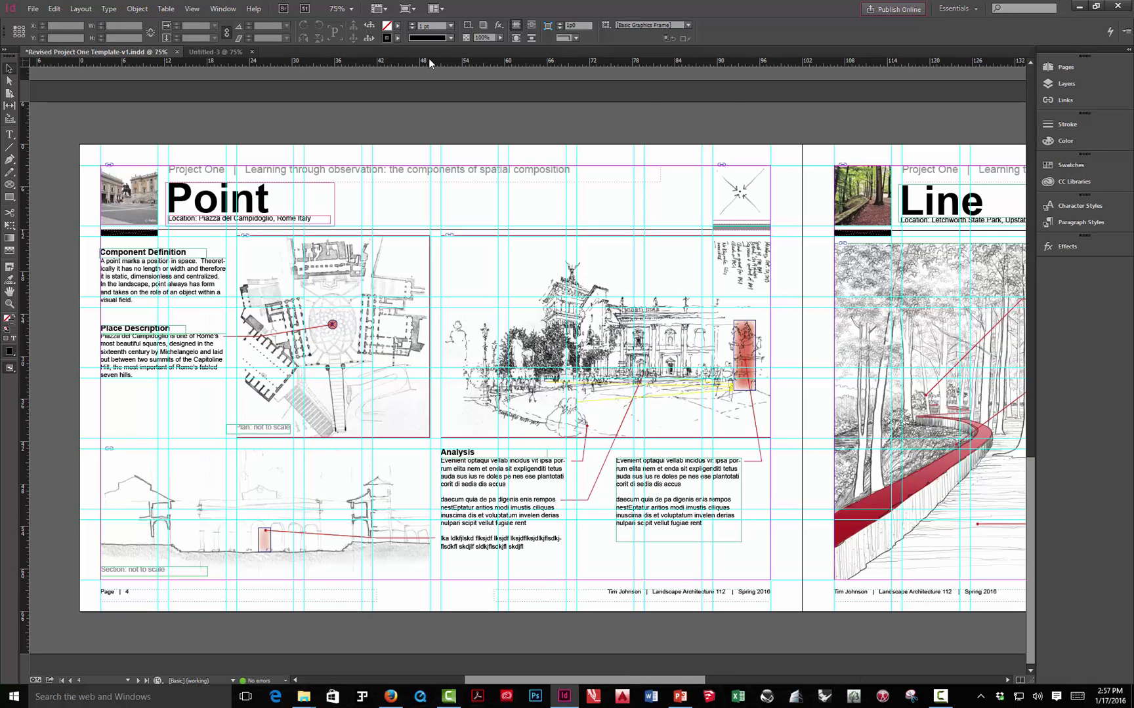
{"action": "left_click", "coordinate": [1055, 83]}
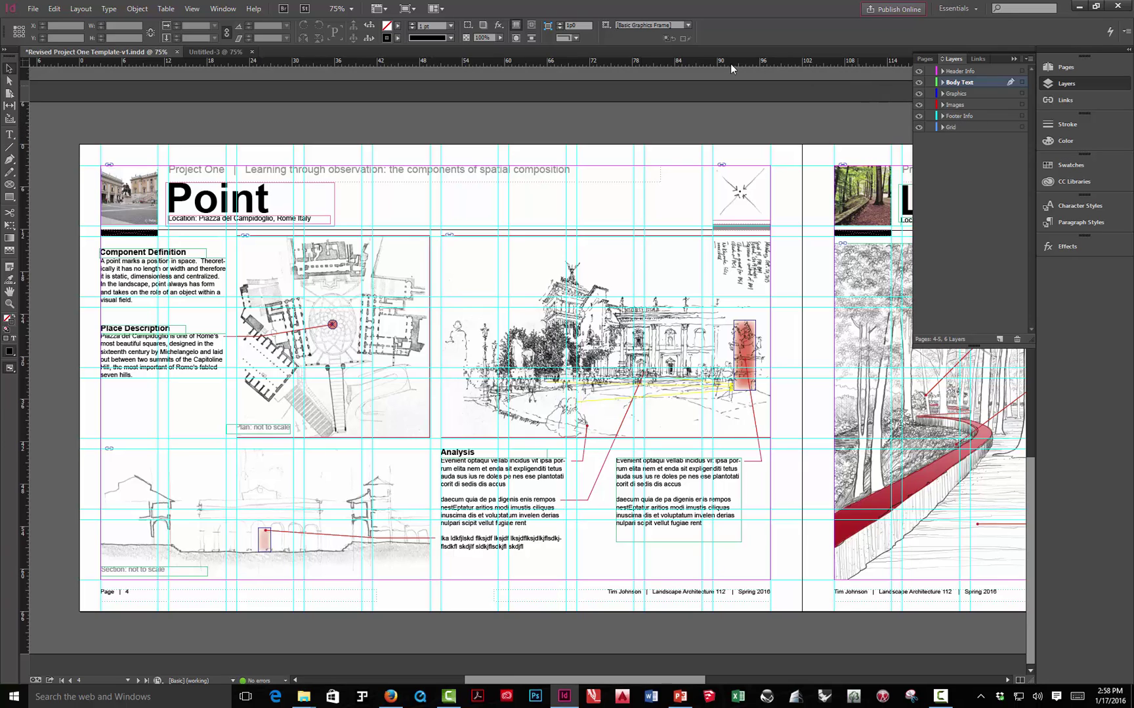
{"action": "left_click", "coordinate": [223, 53]}
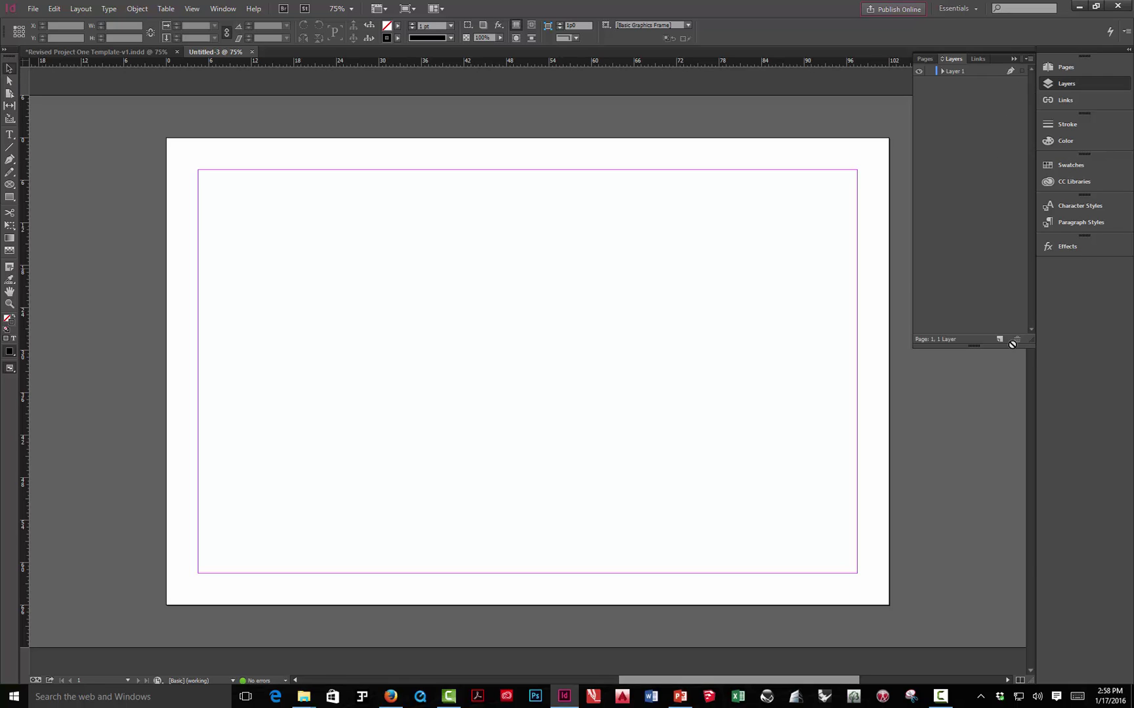
- Rename Layer 1 to 'Grid'
{"action": "left_click", "coordinate": [957, 74]}
{"action": "double_click", "coordinate": [957, 74]}
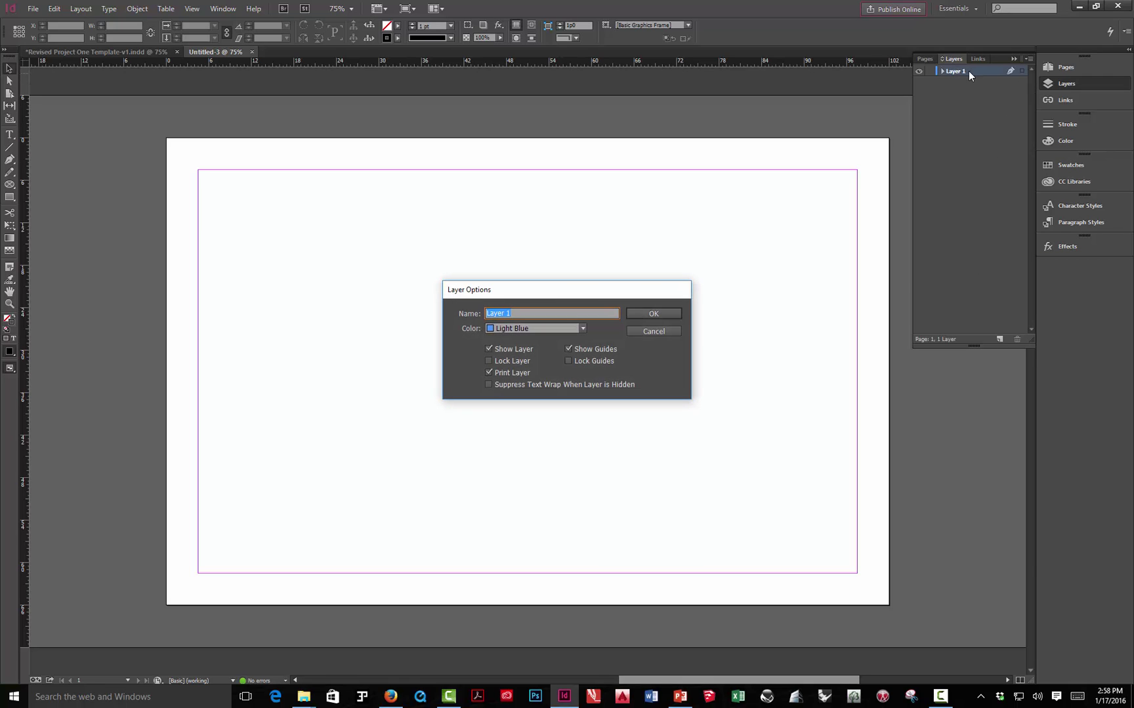
{"action": "type", "text": "Grid"}
{"action": "key", "text": "Return"}
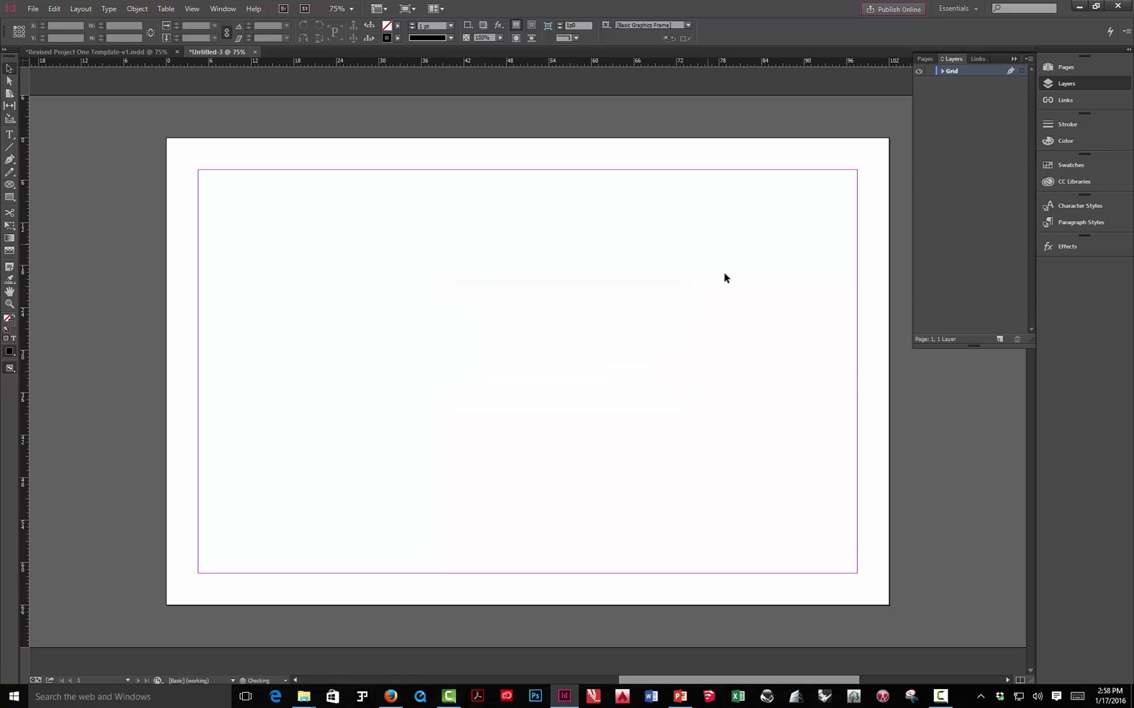
- Add a second layer and name it 'Footer Info'
{"action": "left_click", "coordinate": [997, 339]}
{"action": "double_click", "coordinate": [964, 73]}
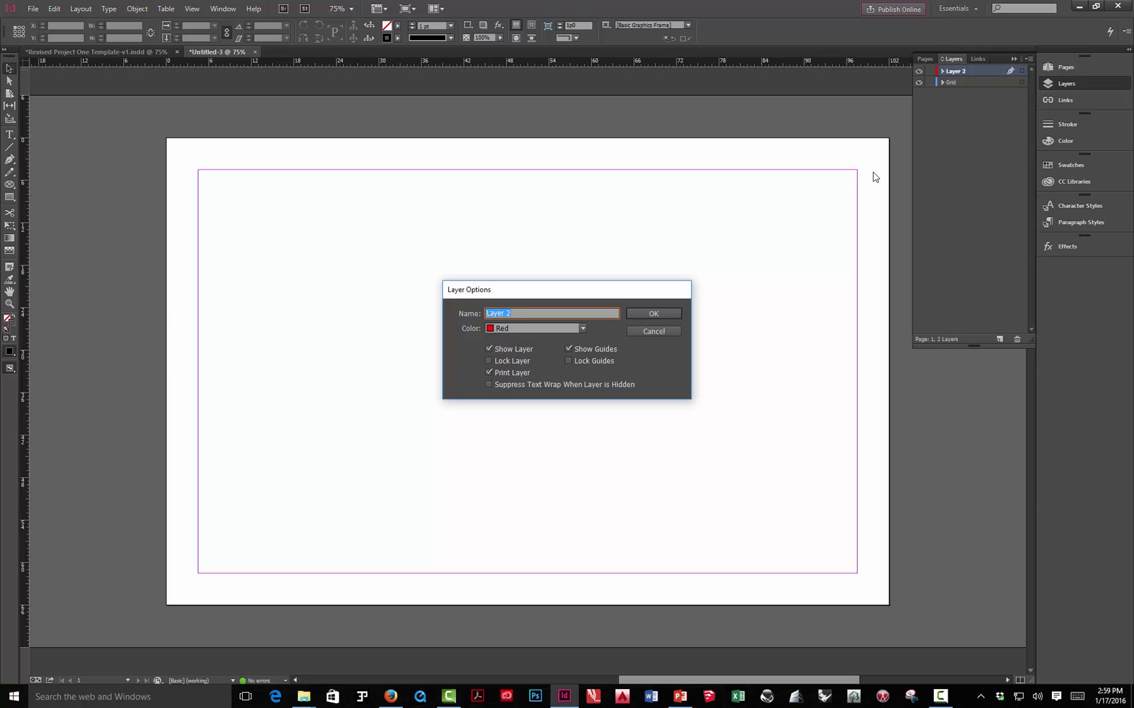
{"action": "type", "text": "Footer Info"}
- Confirm the Footer Info name and add a third layer above it
{"action": "left_click", "coordinate": [649, 311]}
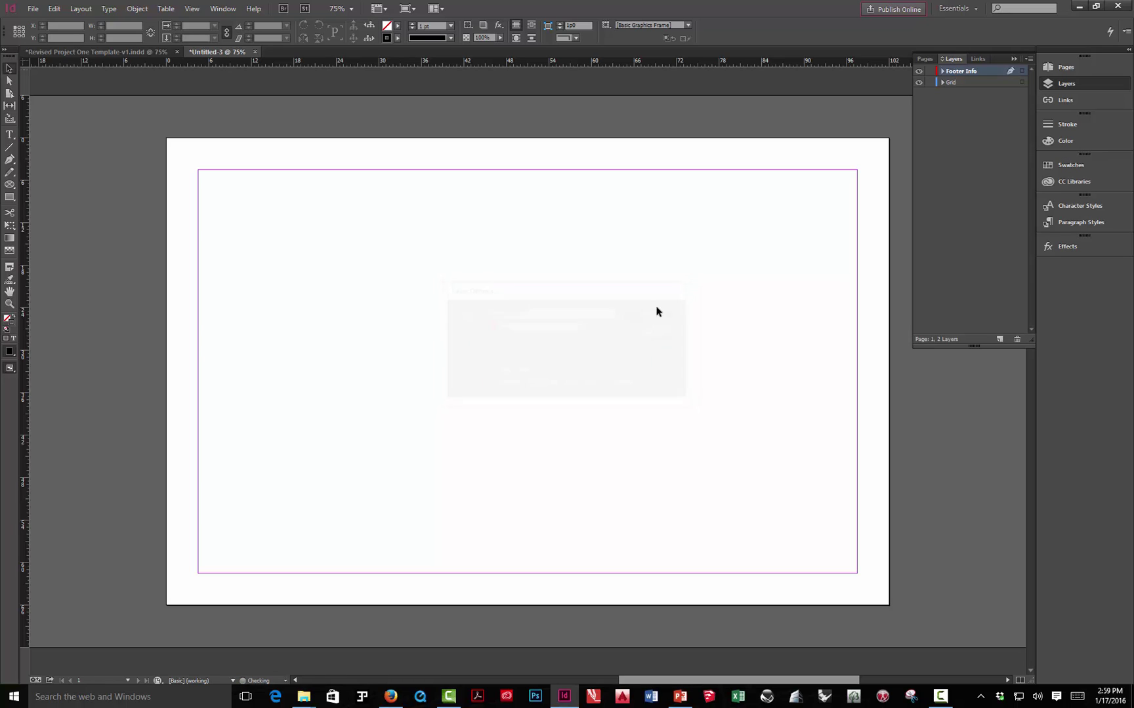
{"action": "left_click", "coordinate": [1000, 340]}
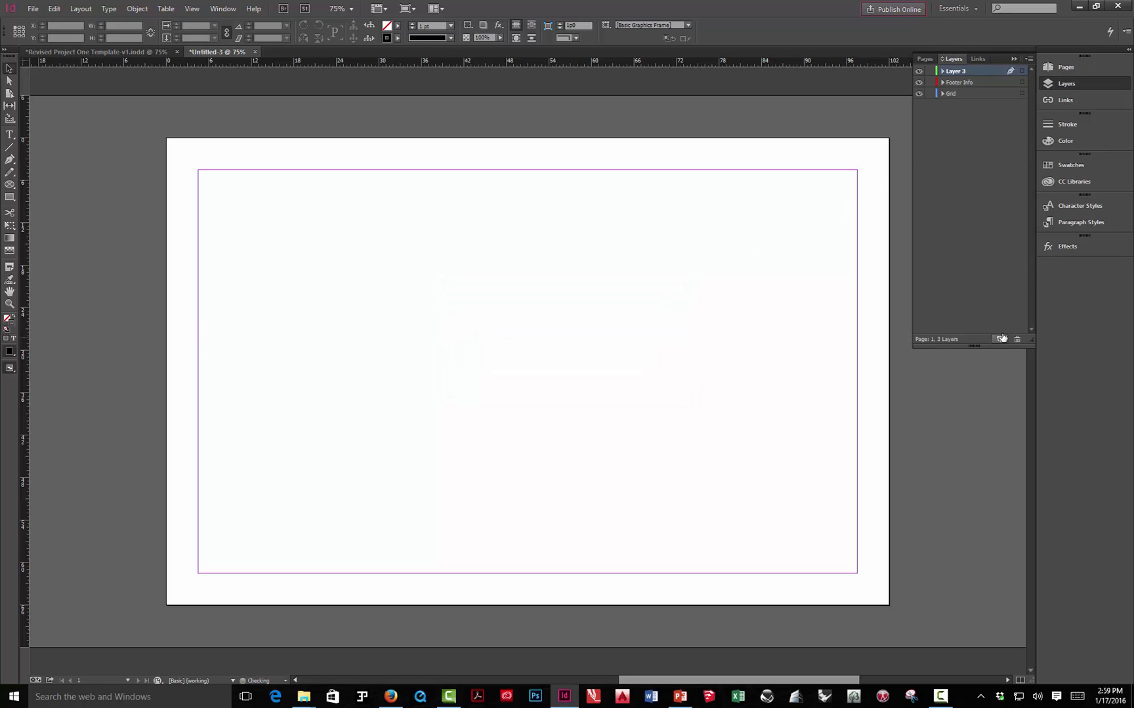
{"action": "double_click", "coordinate": [963, 71]}
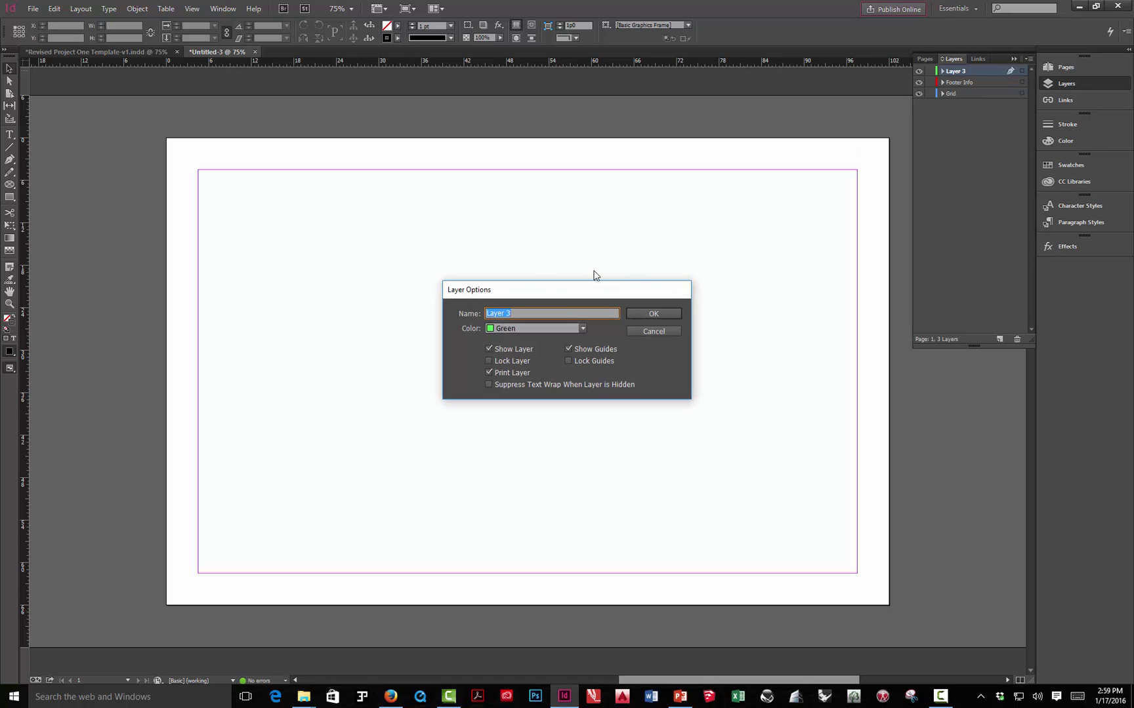
{"action": "left_click", "coordinate": [654, 331]}
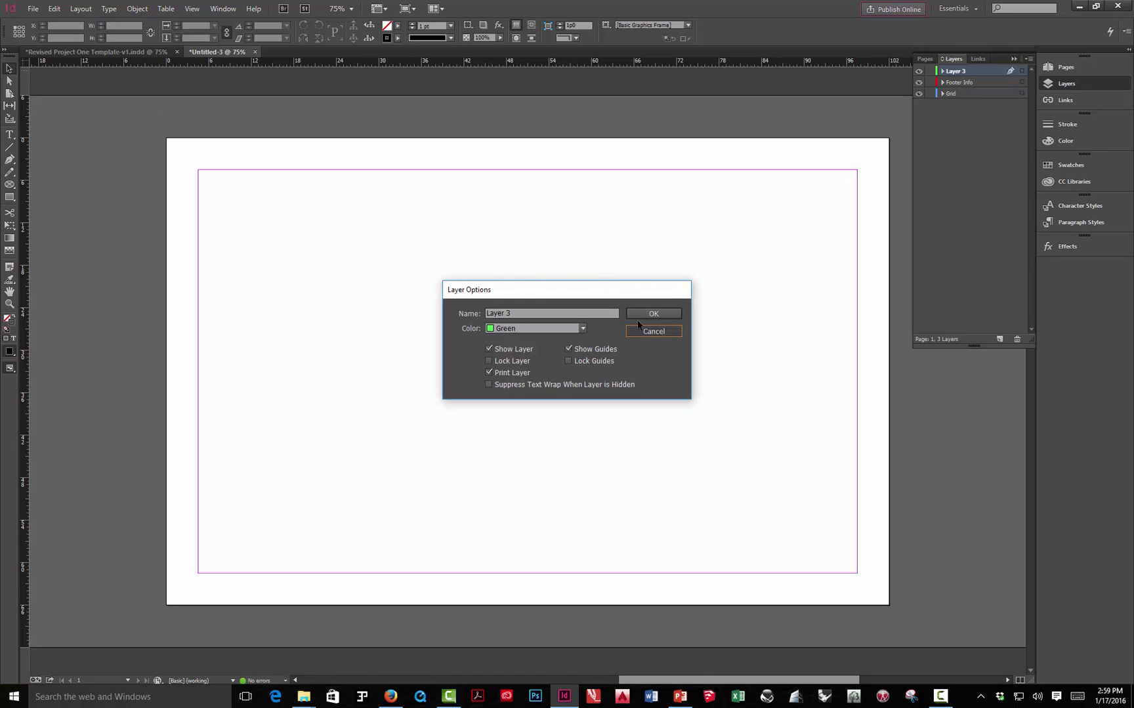
- Check the template's layer names, then rename Layer 3 to 'Images'
{"action": "left_click", "coordinate": [143, 54]}
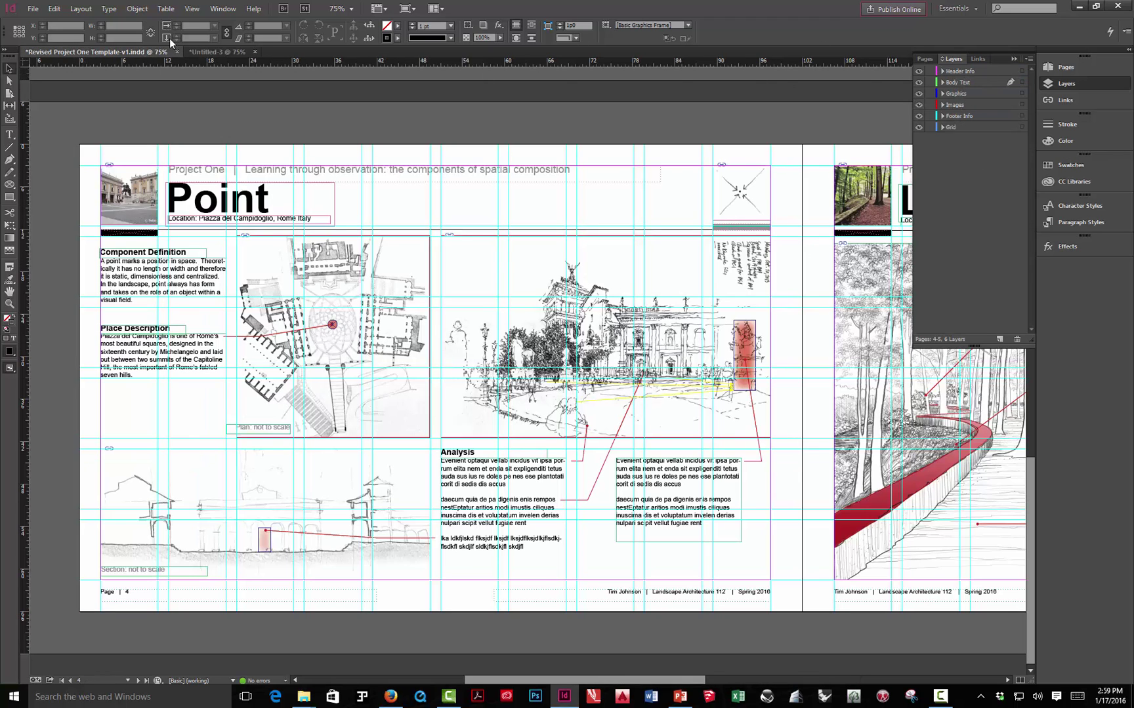
{"action": "left_click", "coordinate": [217, 51]}
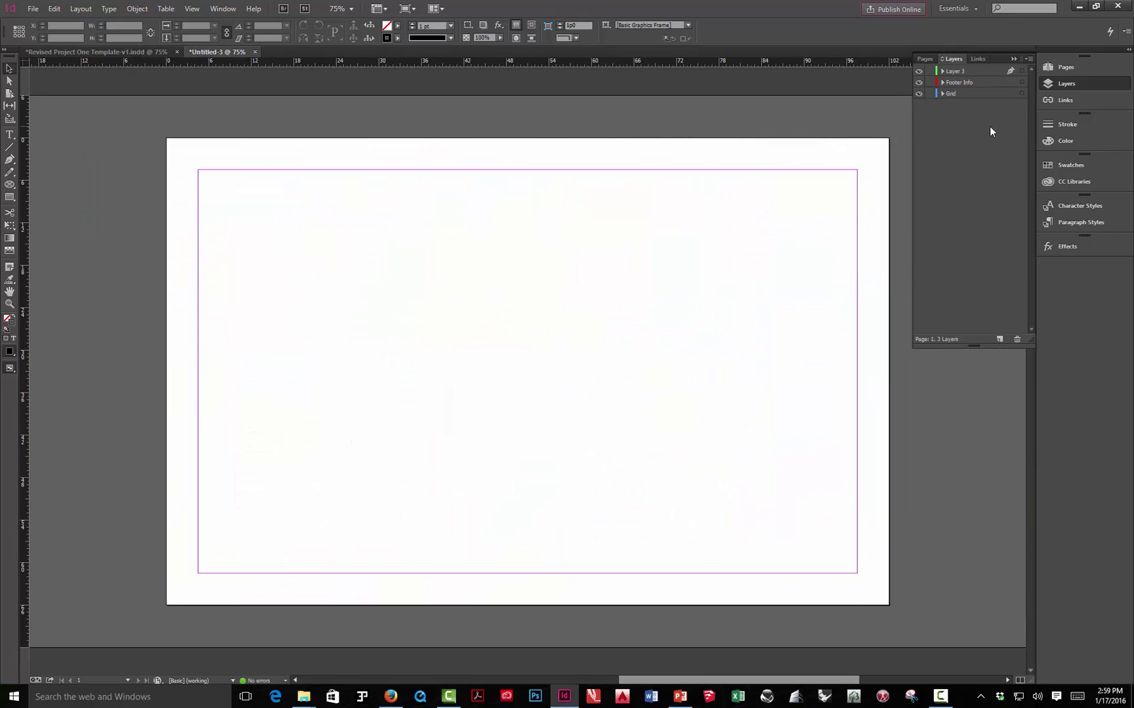
{"action": "double_click", "coordinate": [971, 71]}
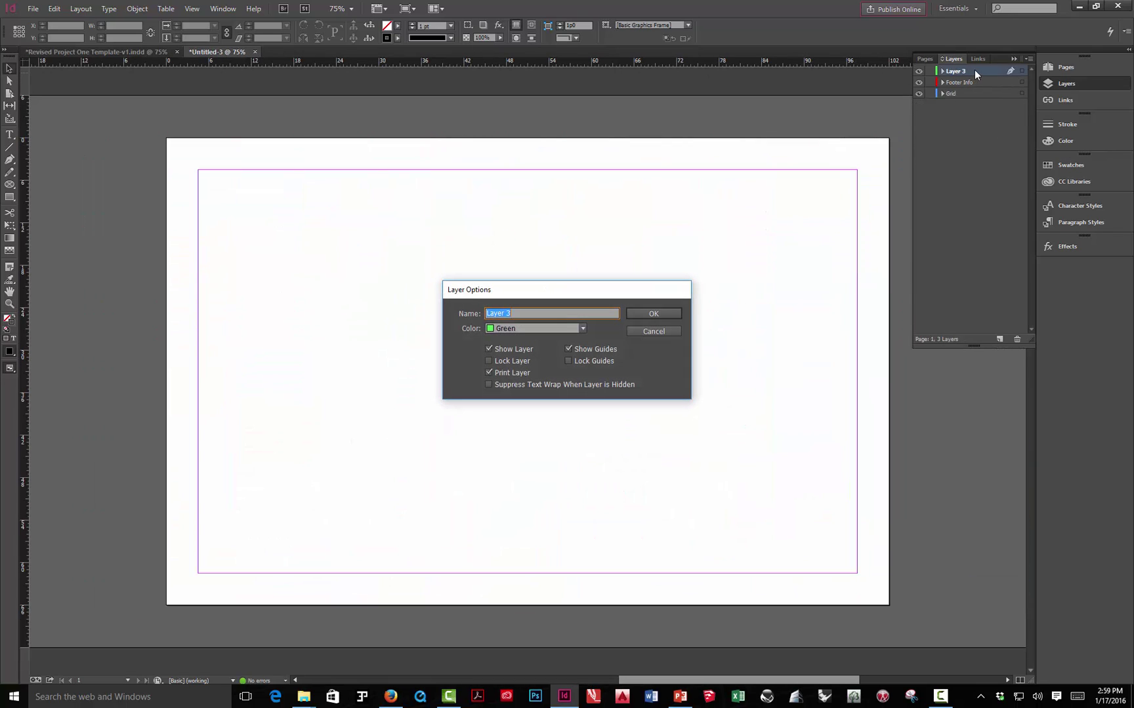
{"action": "type", "text": "Images"}
- Confirm the Images name, then add a fourth layer named 'Body Text'
{"action": "left_click", "coordinate": [678, 310]}
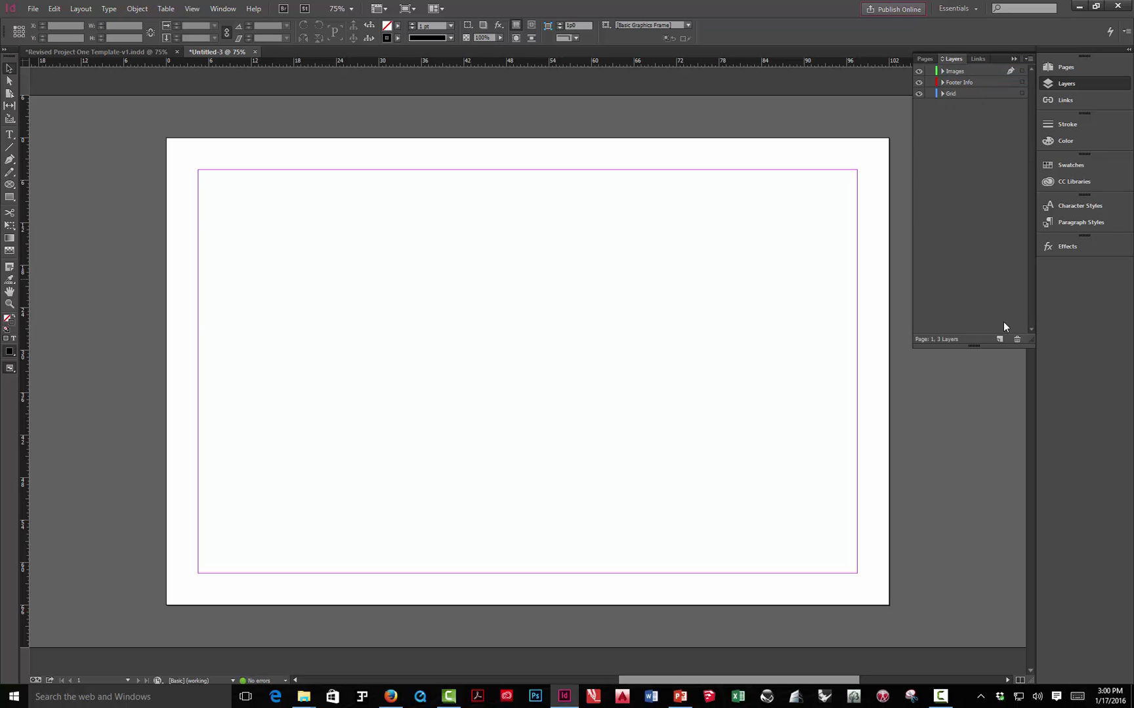
{"action": "left_click", "coordinate": [999, 340]}
{"action": "double_click", "coordinate": [958, 71]}
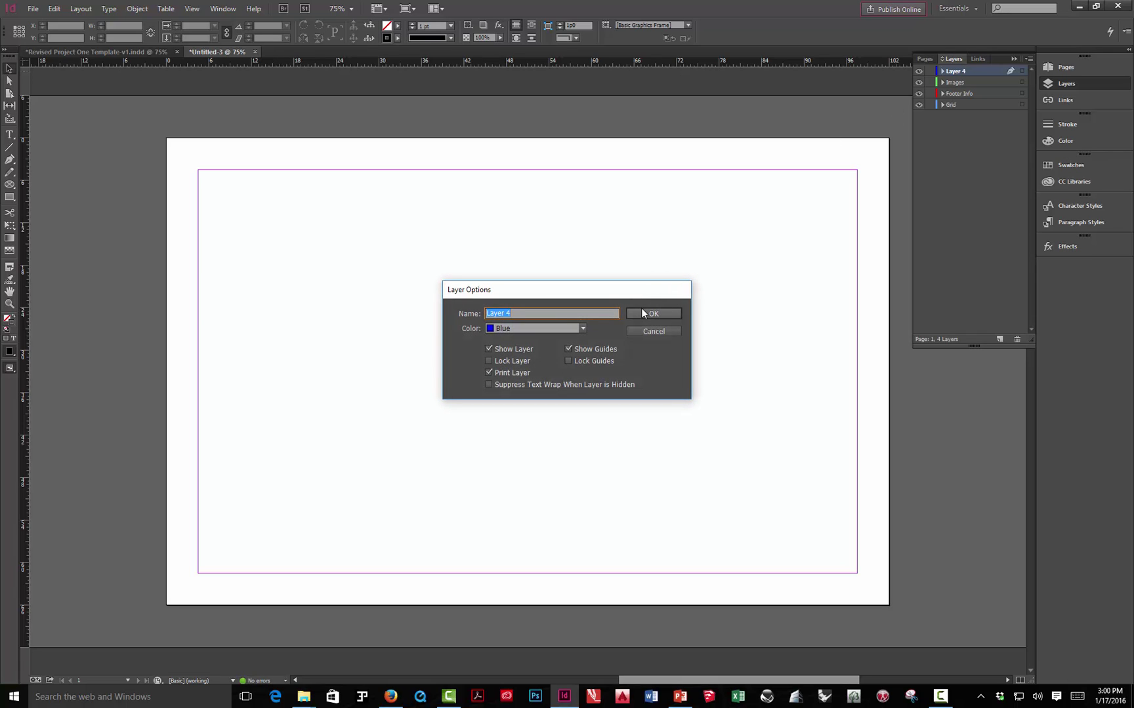
{"action": "type", "text": "Body Text"}
{"action": "left_click", "coordinate": [646, 313]}
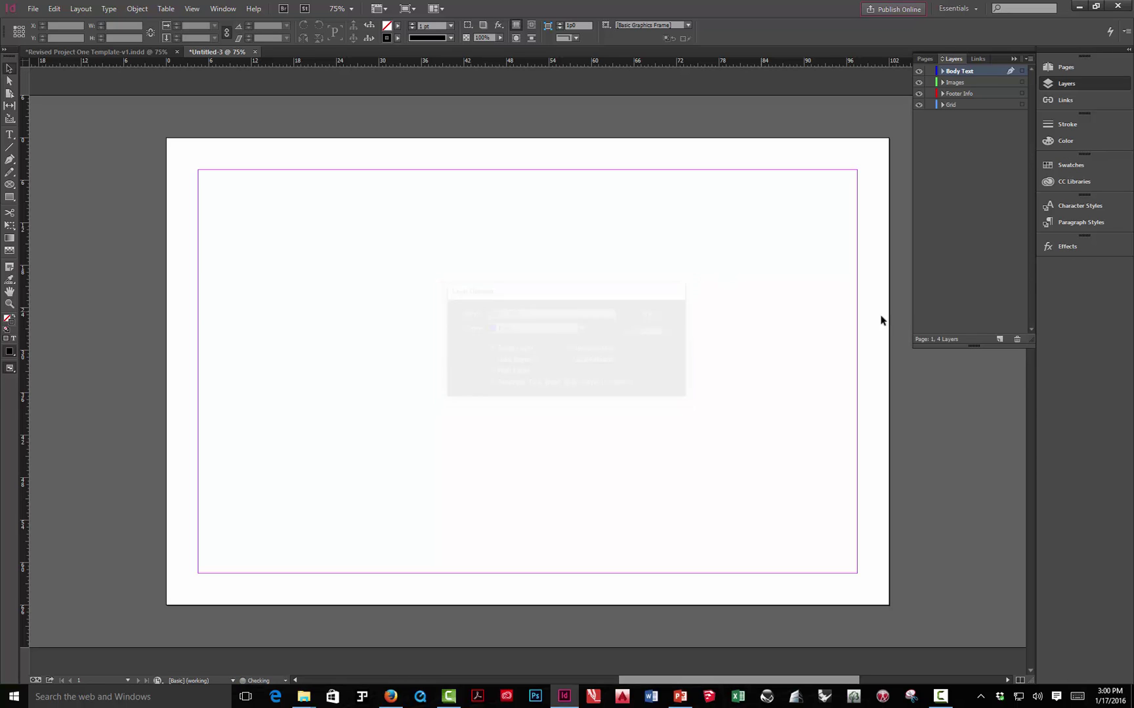
- Add a fifth layer named 'Graphics' at the top of the stack
{"action": "left_click", "coordinate": [998, 340]}
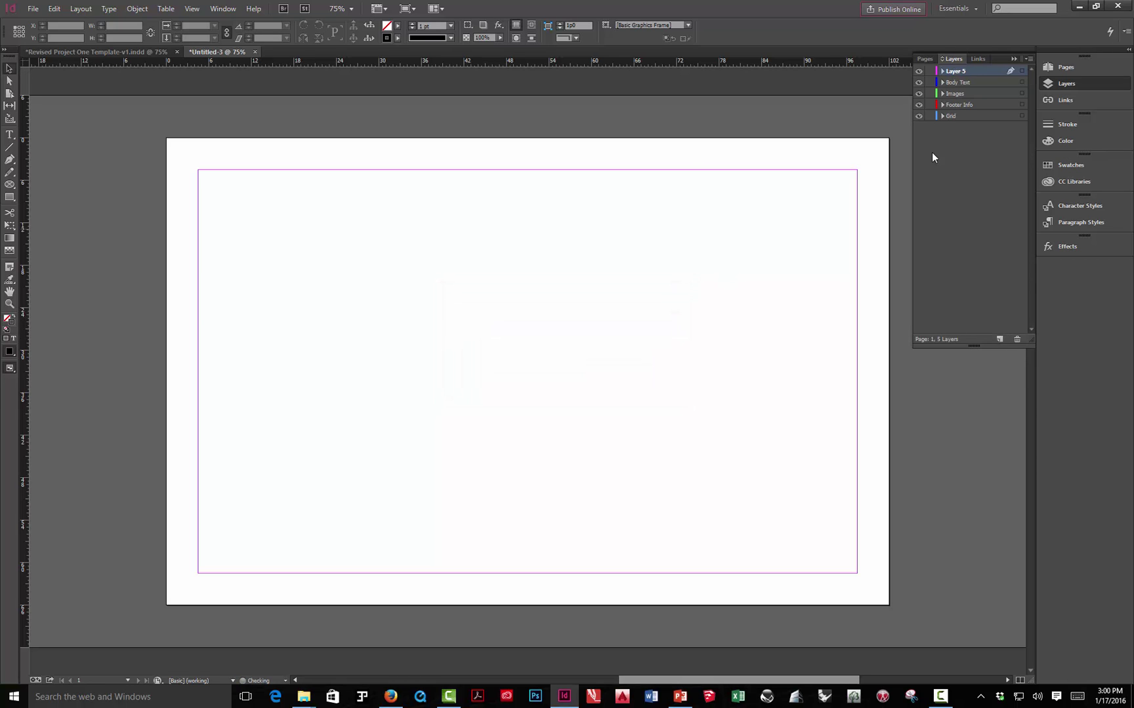
{"action": "double_click", "coordinate": [967, 71]}
{"action": "type", "text": "Graph"}
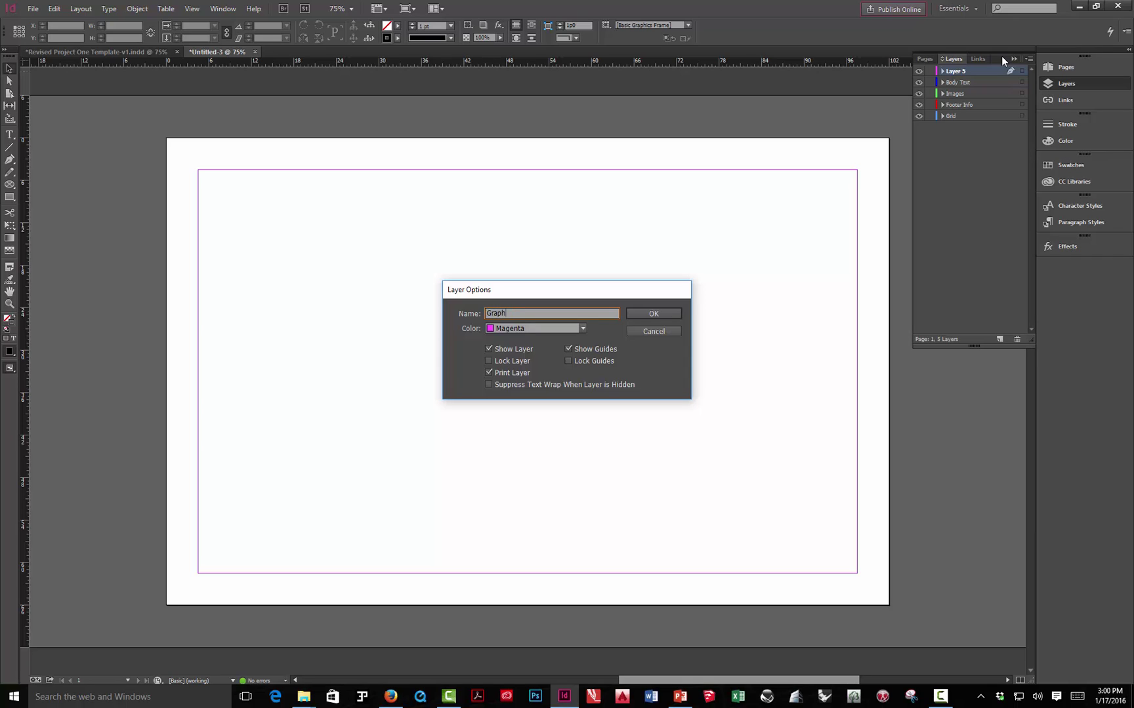
{"action": "type", "text": "ice"}
{"action": "left_click", "coordinate": [669, 314]}
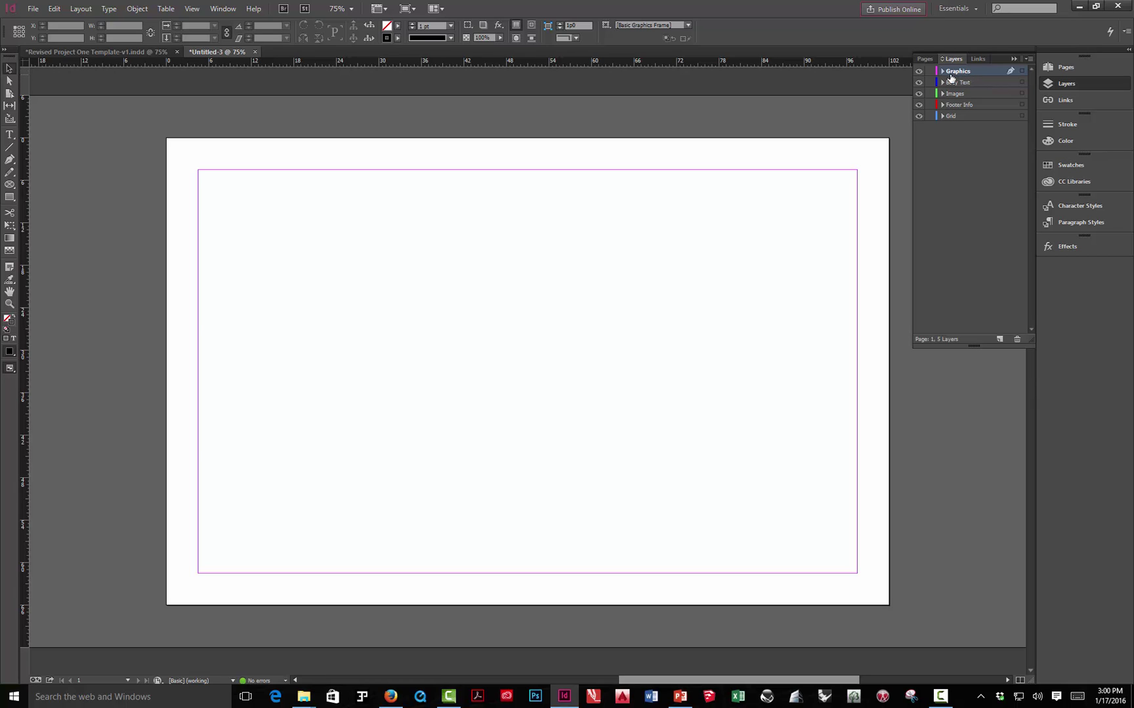
{"action": "left_click", "coordinate": [116, 52]}
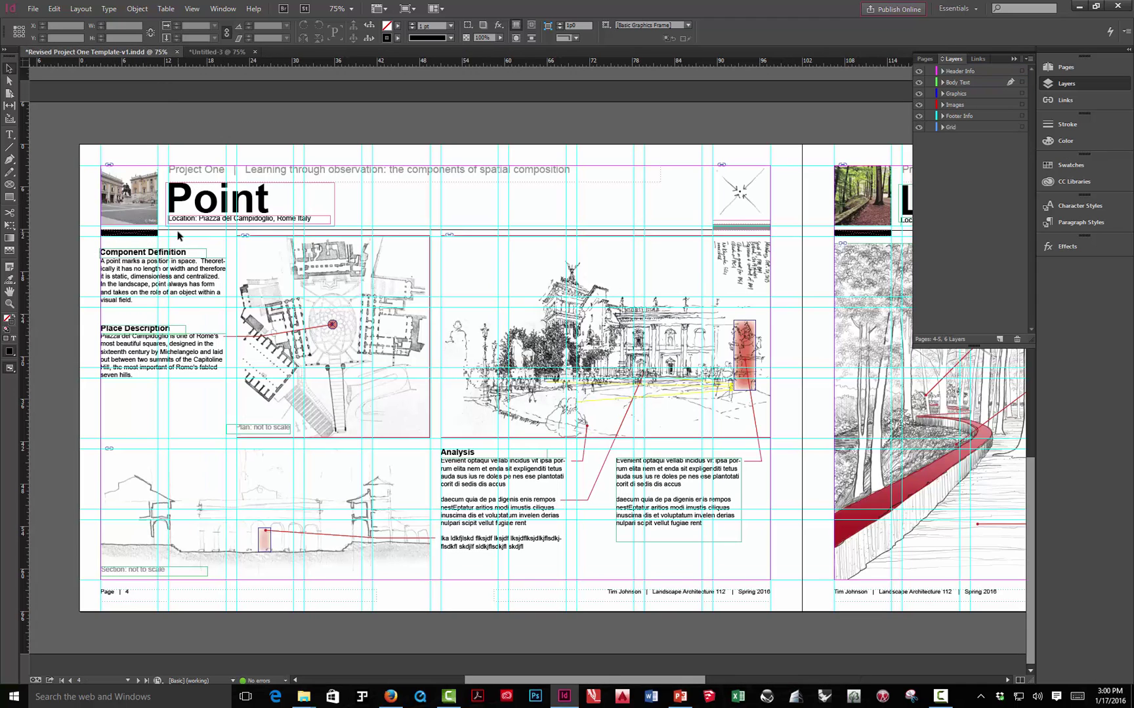
{"action": "key", "text": "w"}
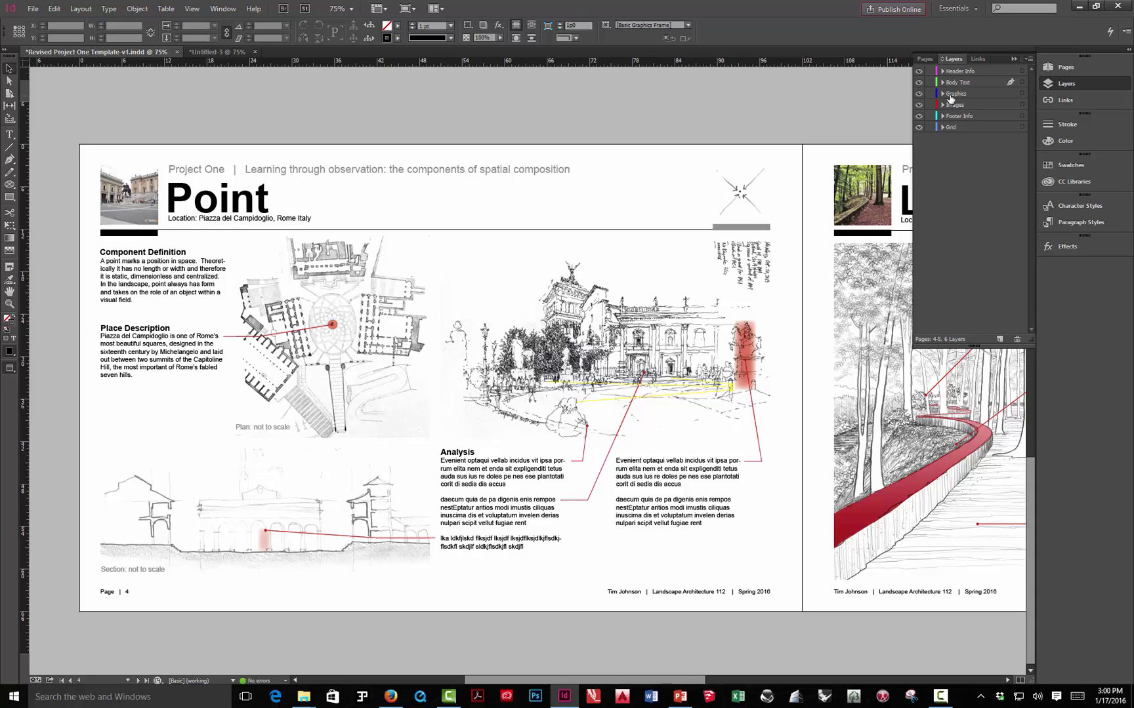
{"action": "left_click", "coordinate": [919, 96]}
{"action": "left_click", "coordinate": [918, 96]}
{"action": "left_click", "coordinate": [918, 96]}
{"action": "left_click", "coordinate": [918, 97]}
{"action": "left_click", "coordinate": [918, 72]}
{"action": "left_click", "coordinate": [918, 73]}
{"action": "left_click", "coordinate": [918, 73]}
{"action": "left_click", "coordinate": [919, 73]}
{"action": "left_click", "coordinate": [918, 73]}
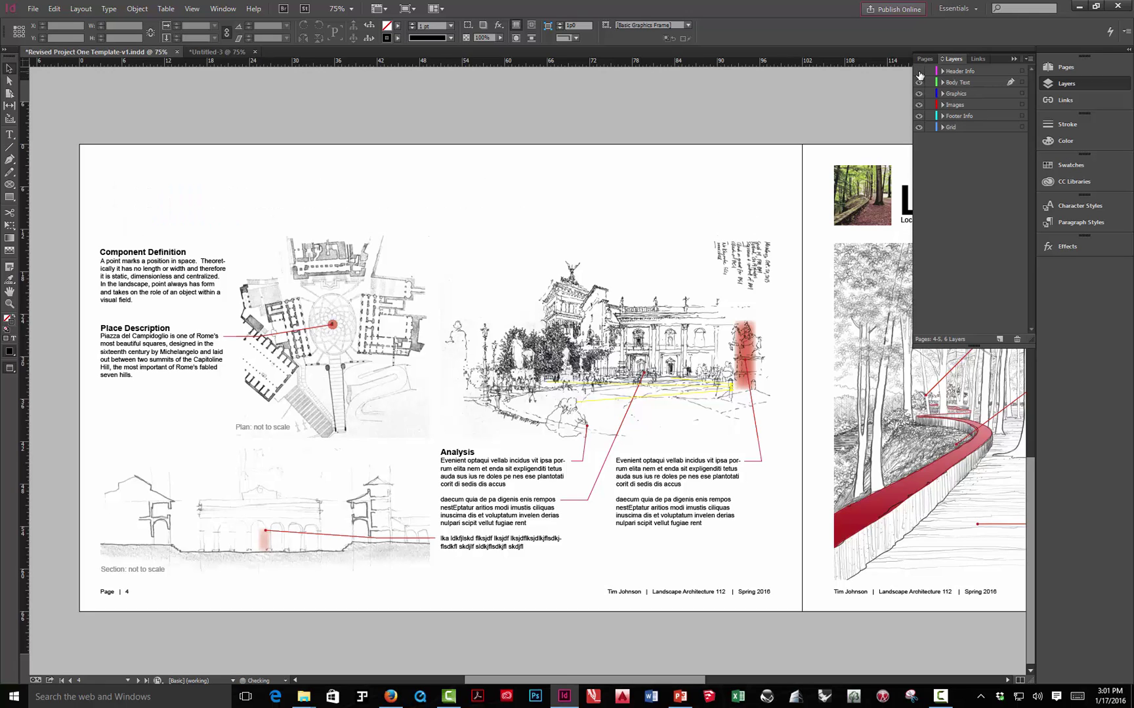
{"action": "left_click", "coordinate": [918, 73]}
{"action": "left_click", "coordinate": [919, 73]}
{"action": "left_click", "coordinate": [918, 116]}
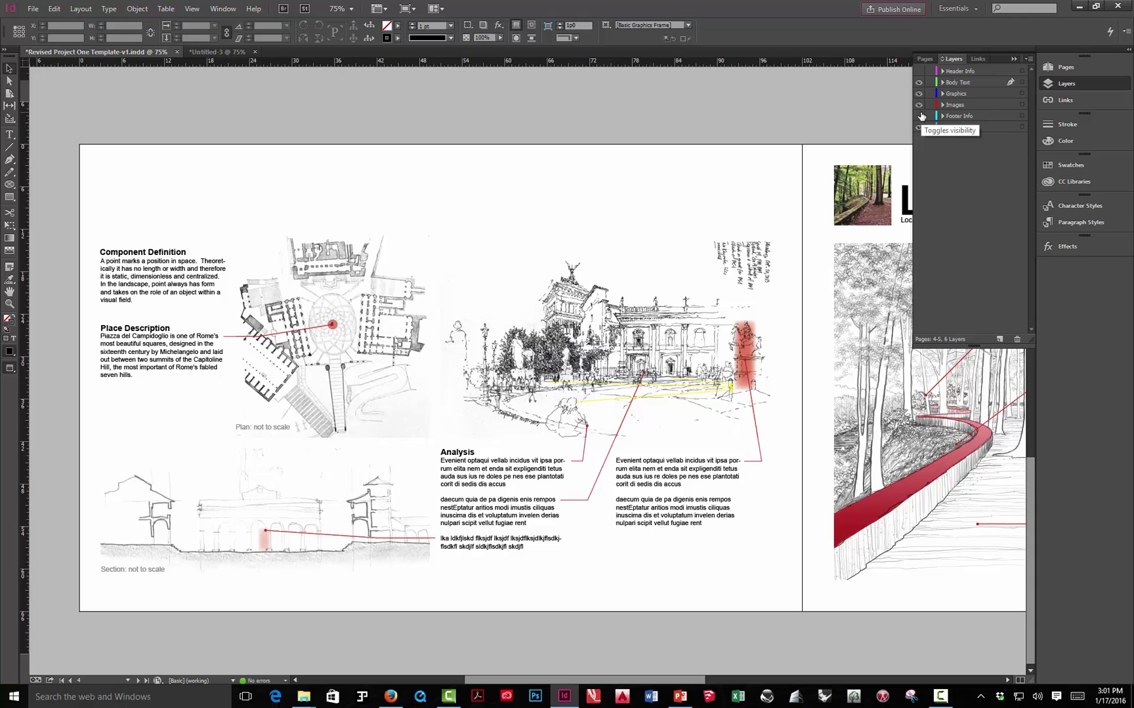
{"action": "left_click", "coordinate": [918, 116]}
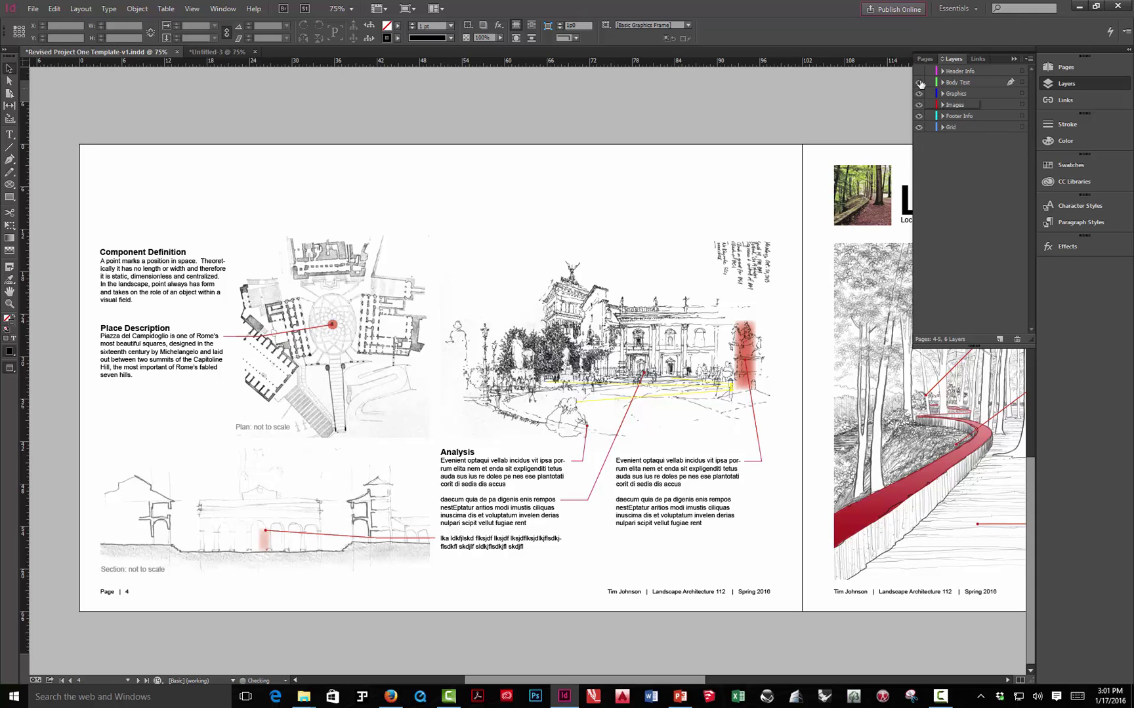
{"action": "left_click", "coordinate": [918, 72]}
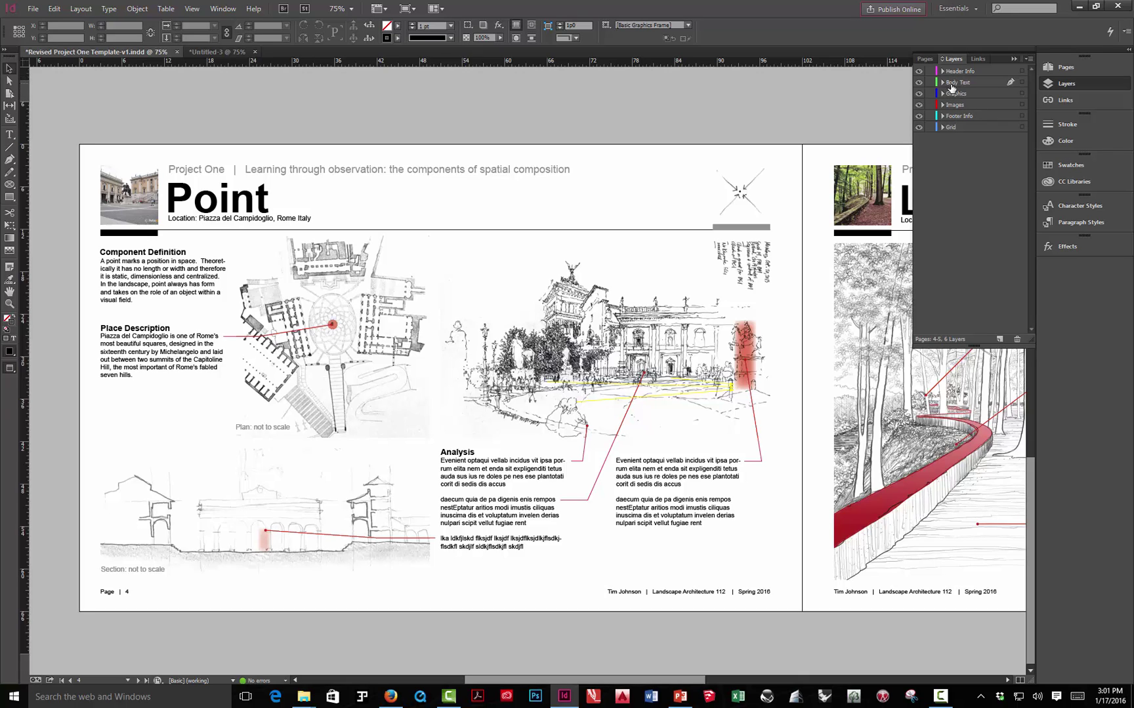
{"action": "left_click", "coordinate": [208, 51]}
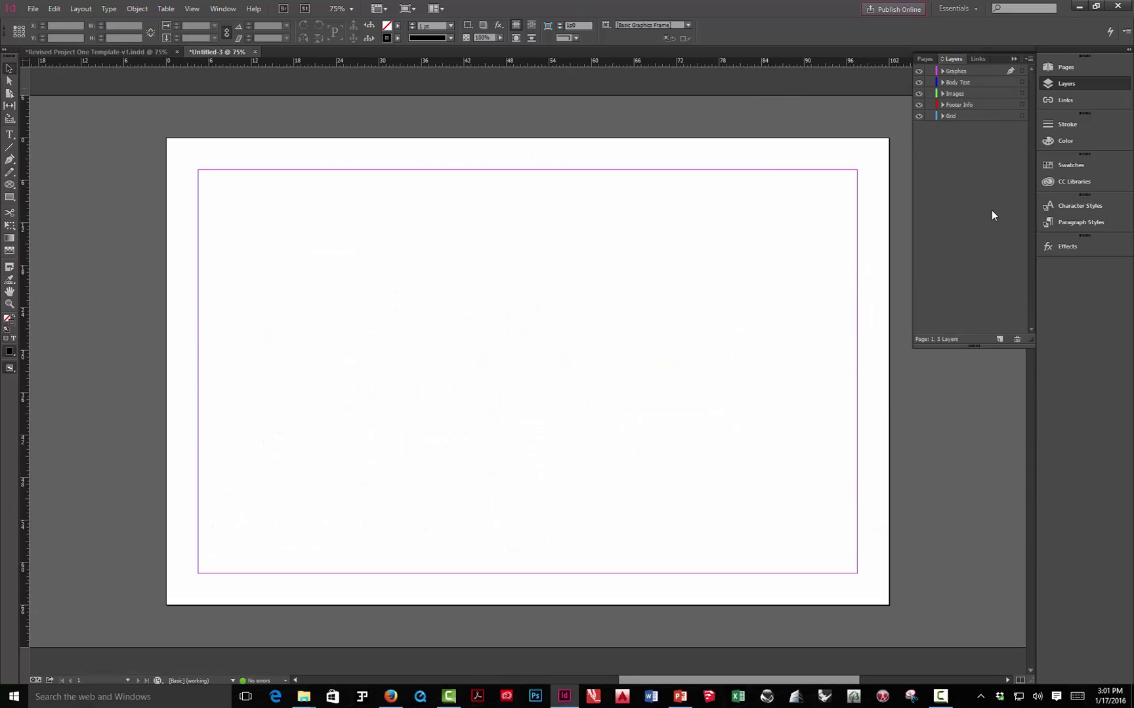
{"action": "left_click", "coordinate": [966, 72]}
{"action": "left_click", "coordinate": [1001, 339]}
{"action": "double_click", "coordinate": [993, 74]}
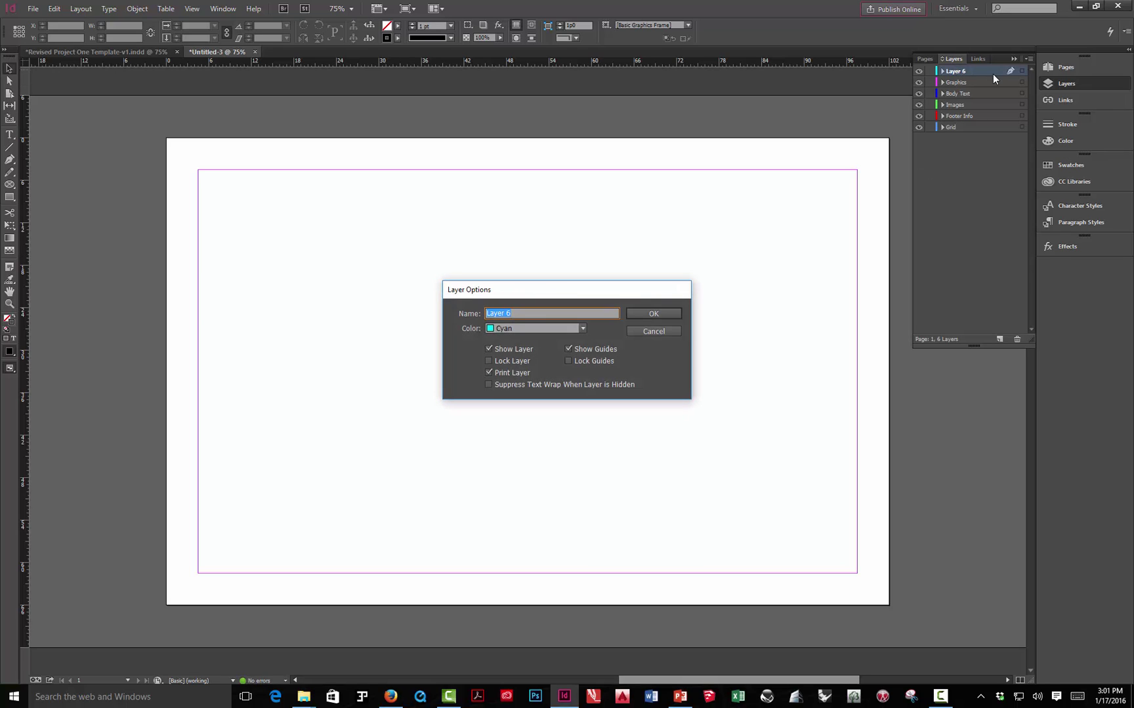
{"action": "type", "text": "Header INfo"}
{"action": "key", "text": "BackSpace"}
{"action": "type", "text": "nfo"}
{"action": "key", "text": "Return"}
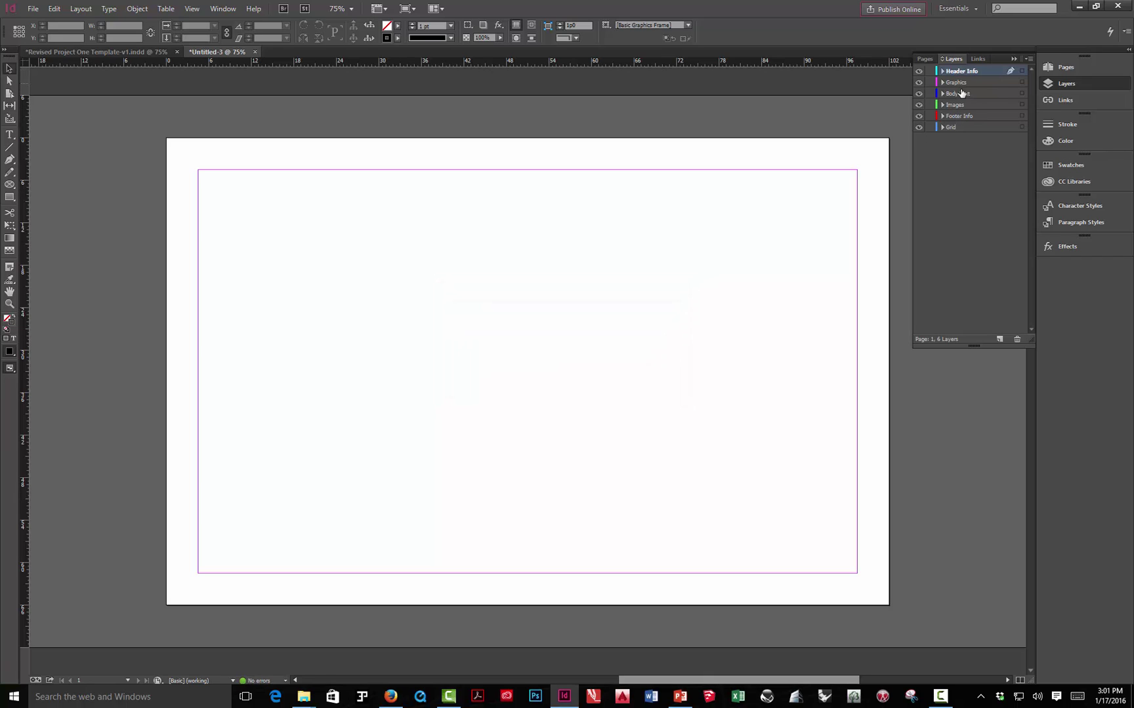
{"action": "left_click", "coordinate": [148, 51]}
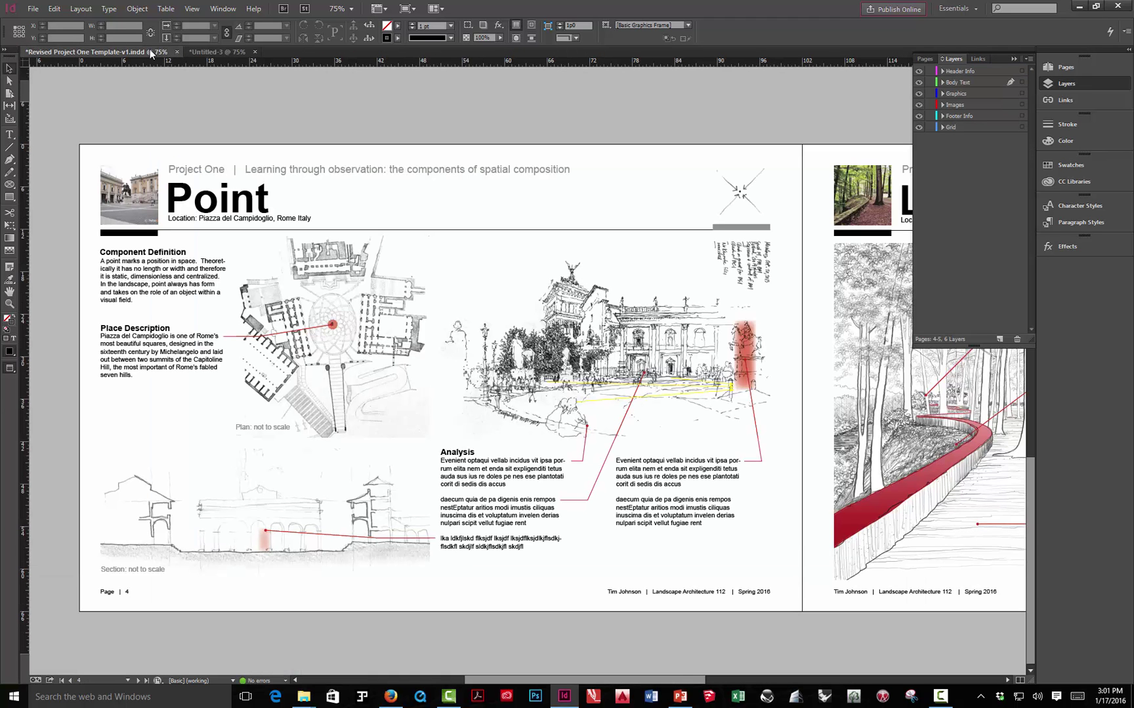
{"action": "left_click", "coordinate": [220, 52]}
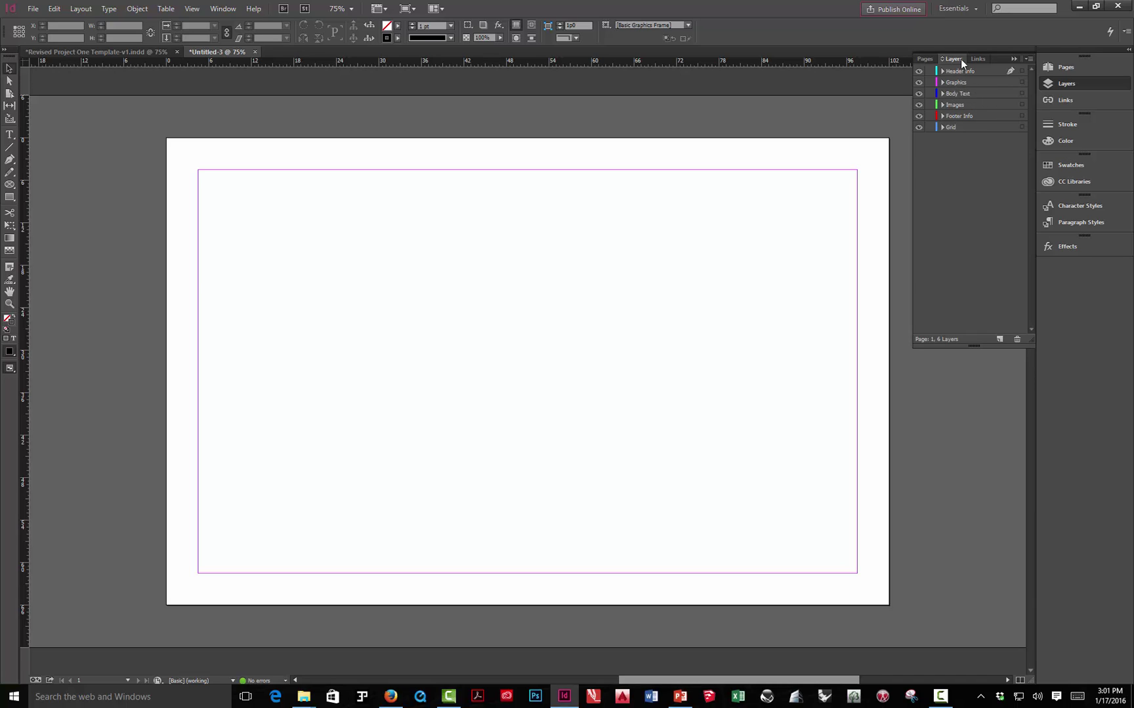
- Move Body Text above Graphics, test Header Info's visibility and lock, then switch to the Pages panel
{"action": "left_click_drag", "start_coordinate": [969, 93], "coordinate": [963, 80]}
{"action": "left_click", "coordinate": [919, 72]}
{"action": "left_click", "coordinate": [930, 71]}
{"action": "left_click", "coordinate": [930, 70]}
{"action": "left_click", "coordinate": [954, 170]}
{"action": "left_click", "coordinate": [1012, 59]}
{"action": "left_click", "coordinate": [1066, 68]}
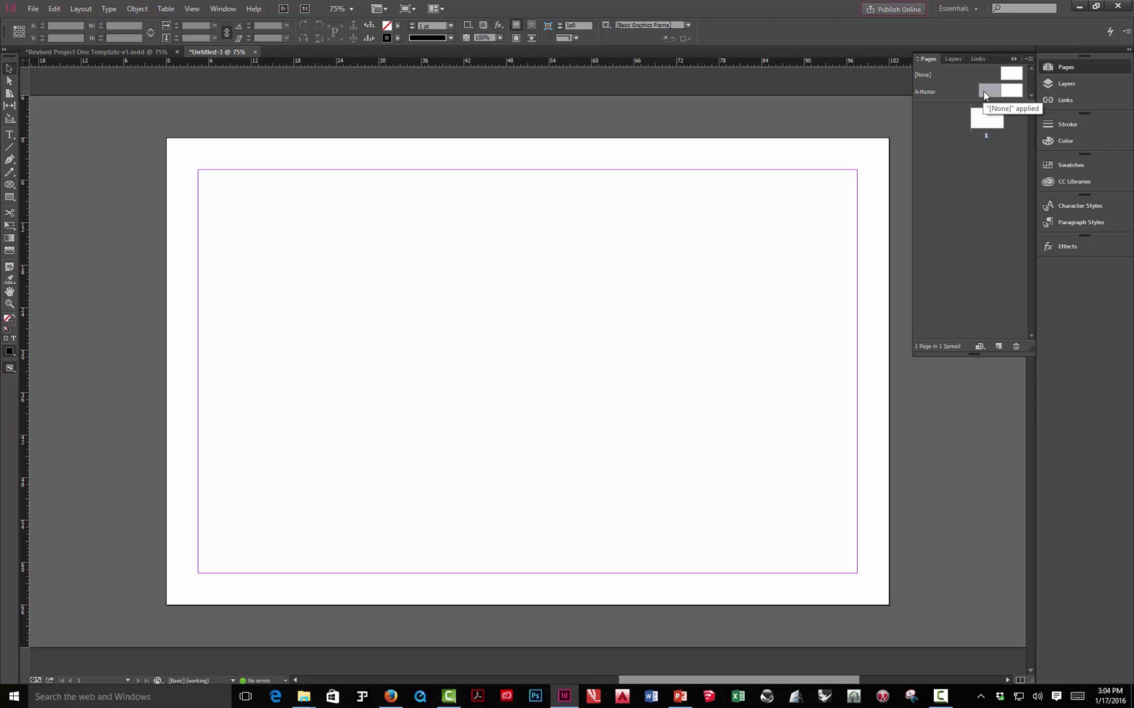
{"action": "left_click", "coordinate": [1014, 93]}
{"action": "left_click", "coordinate": [983, 94]}
{"action": "left_click", "coordinate": [990, 91]}
{"action": "left_click", "coordinate": [965, 171]}
{"action": "left_click", "coordinate": [988, 124]}
{"action": "double_click", "coordinate": [986, 120]}
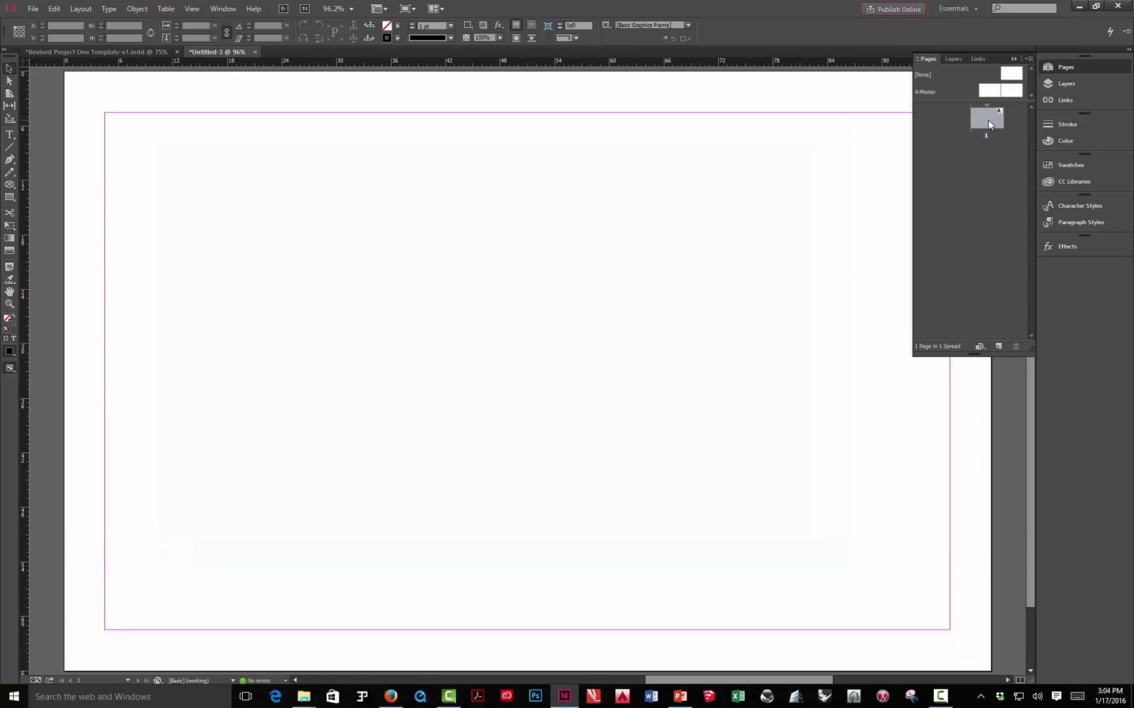
{"action": "key", "text": "ctrl+minus"}
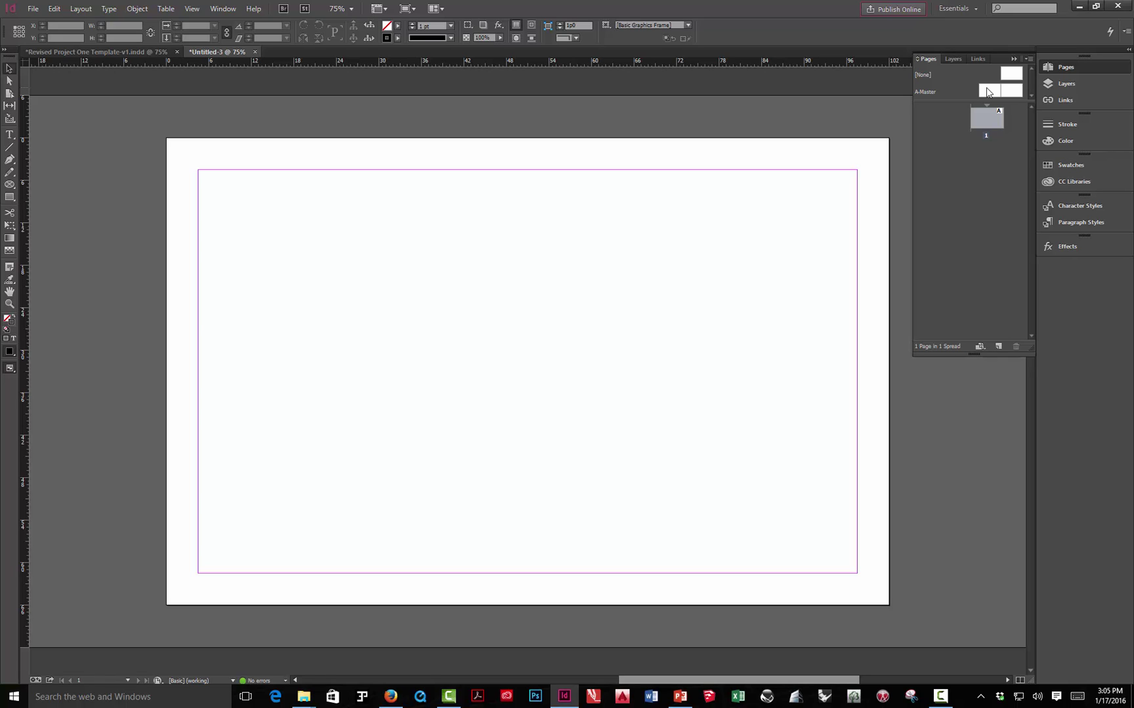
- Open the A-Master spread for editing and pan across to its right-hand page
{"action": "double_click", "coordinate": [987, 90]}
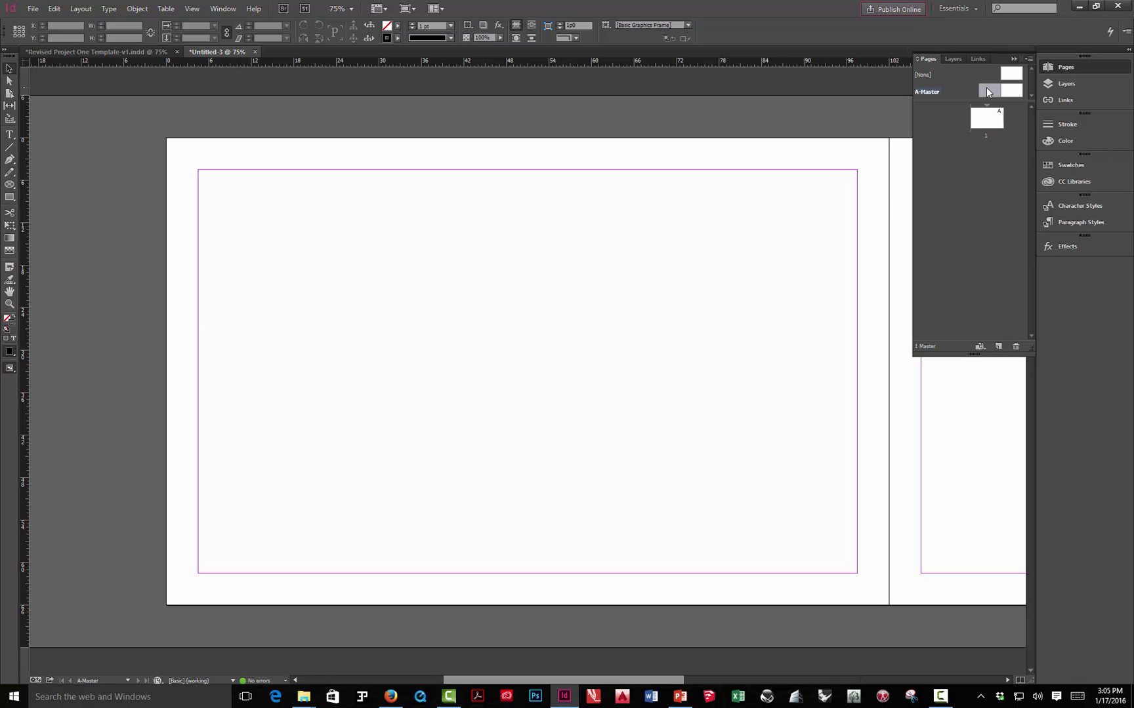
{"action": "left_click", "coordinate": [1015, 59]}
{"action": "left_click_drag", "start_coordinate": [863, 334], "coordinate": [815, 326]}
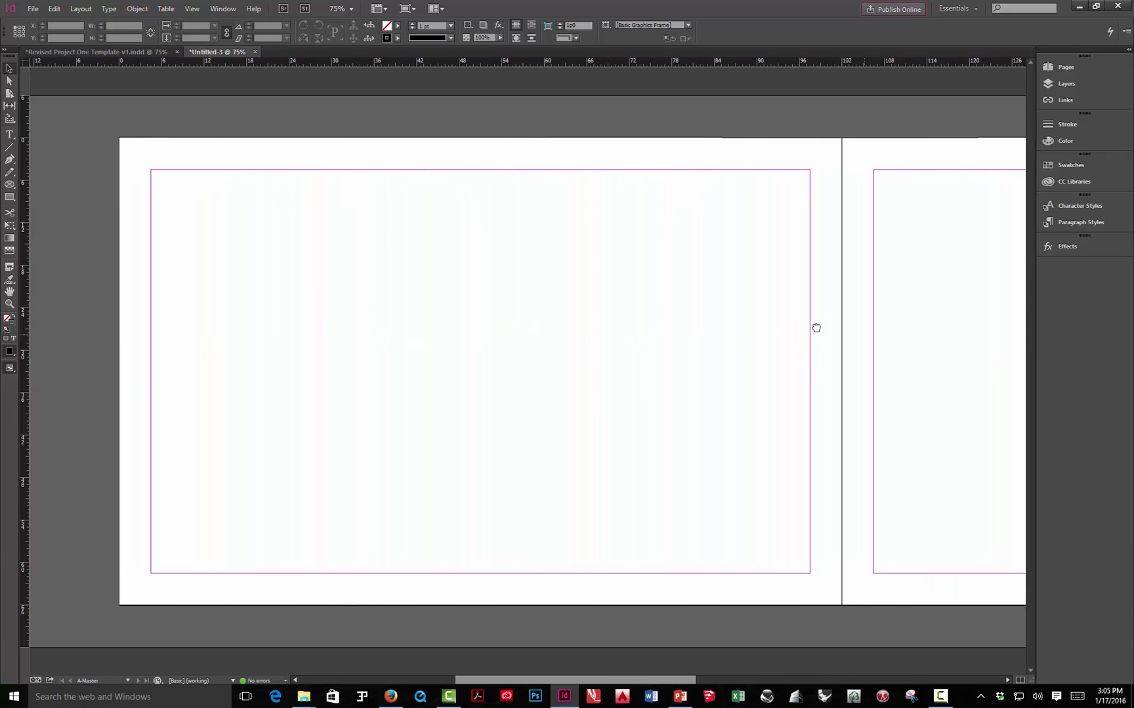
{"action": "left_click", "coordinate": [1062, 68]}
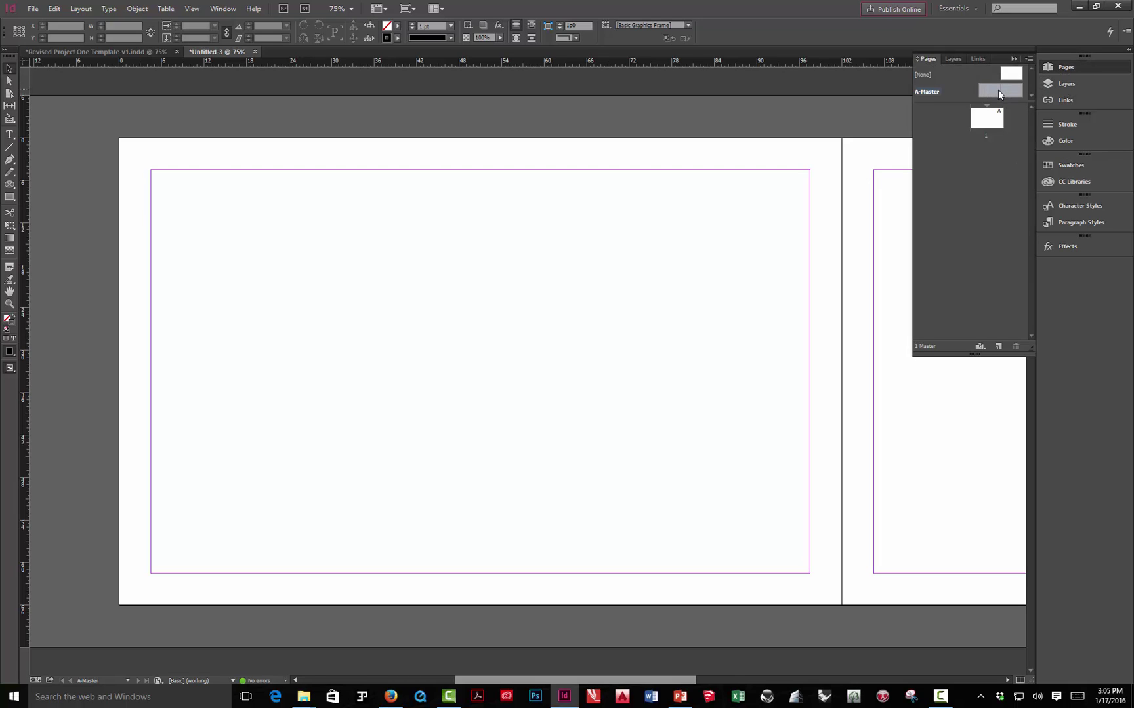
{"action": "left_click", "coordinate": [1012, 60]}
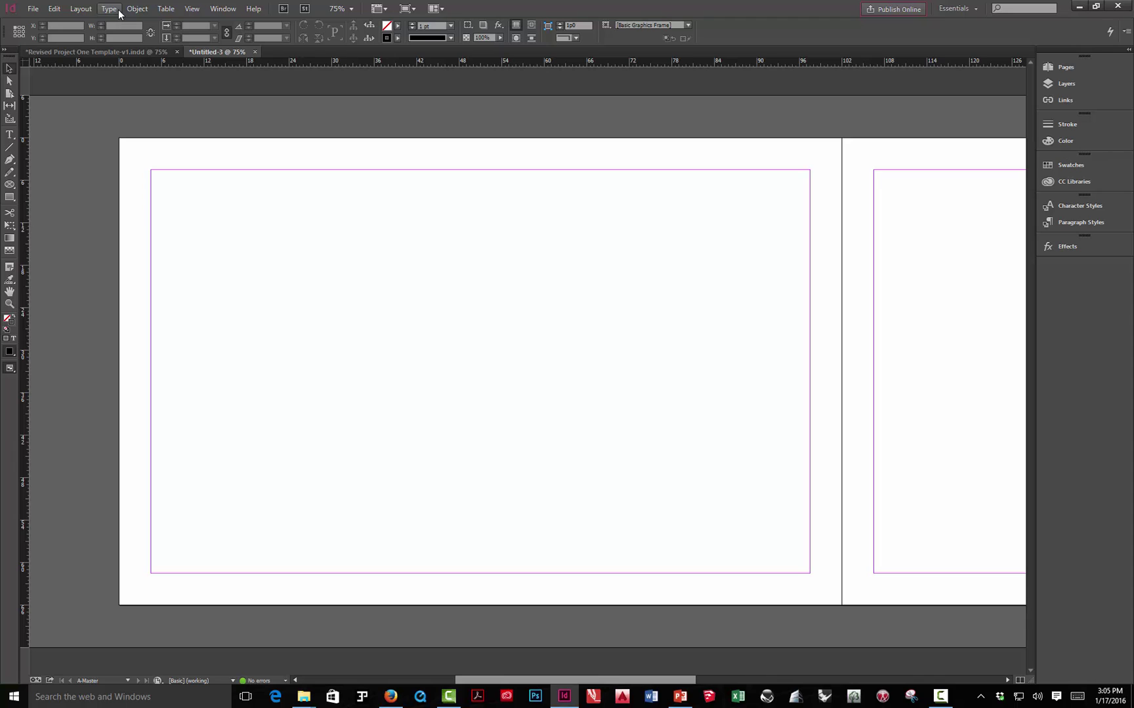
{"action": "left_click", "coordinate": [82, 9]}
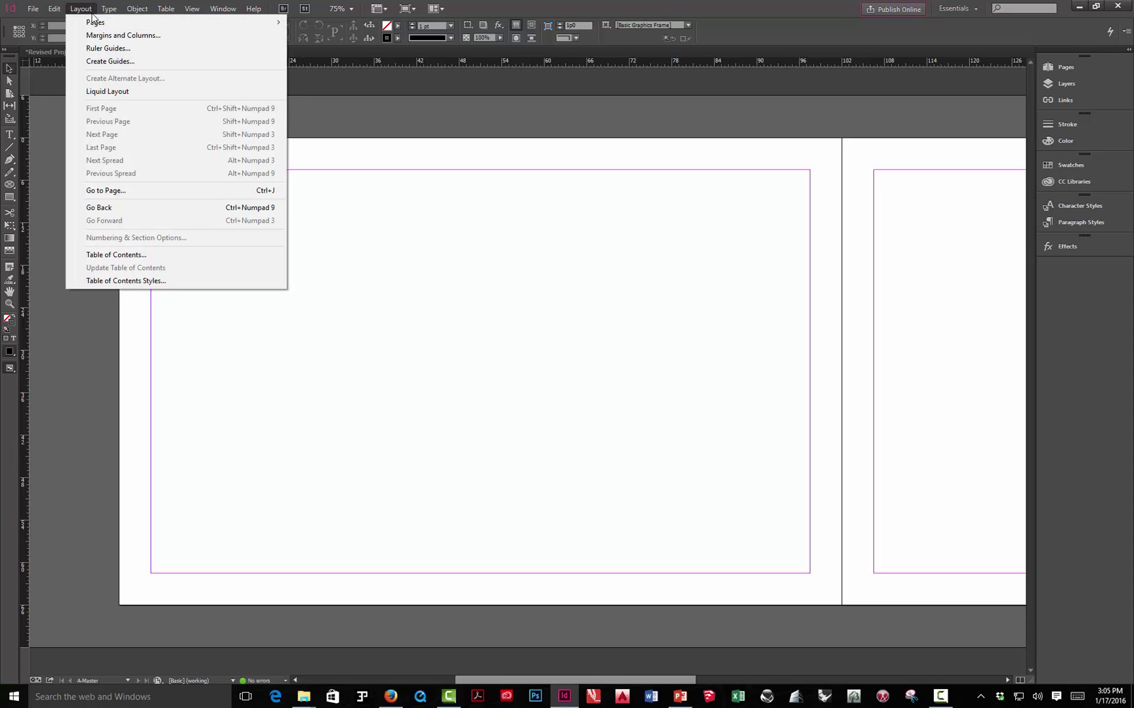
- Open Layout > Create Guides and position the dialog over the page
{"action": "left_click", "coordinate": [111, 61]}
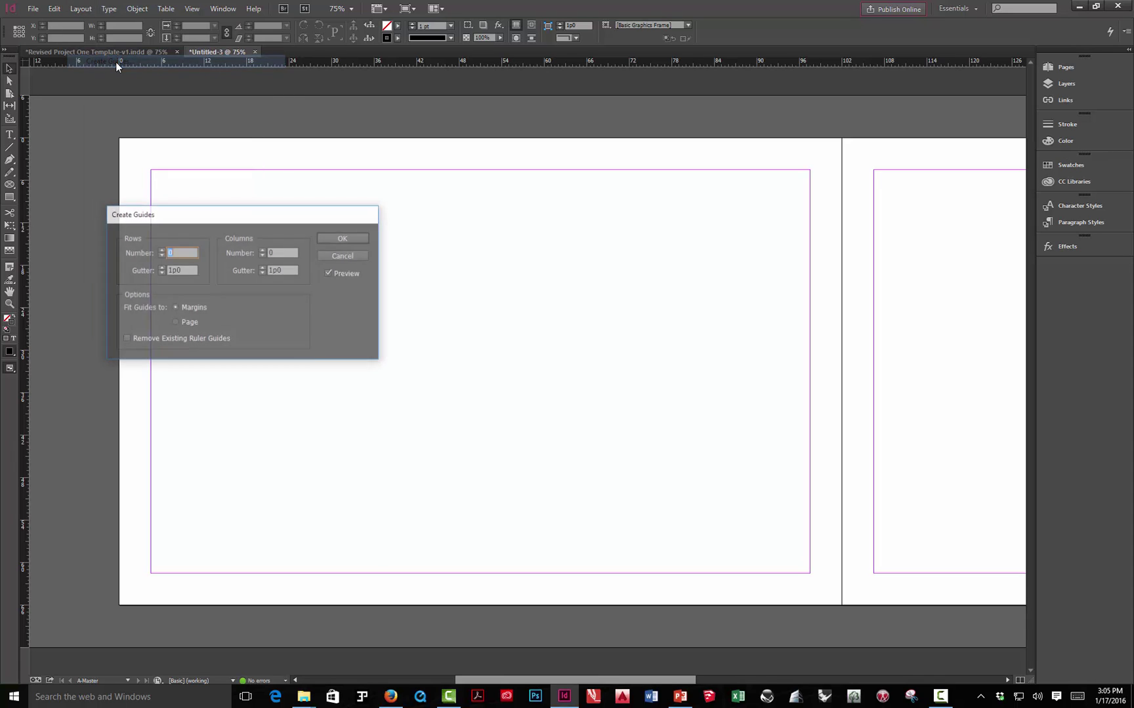
{"action": "left_click_drag", "start_coordinate": [203, 215], "coordinate": [453, 217]}
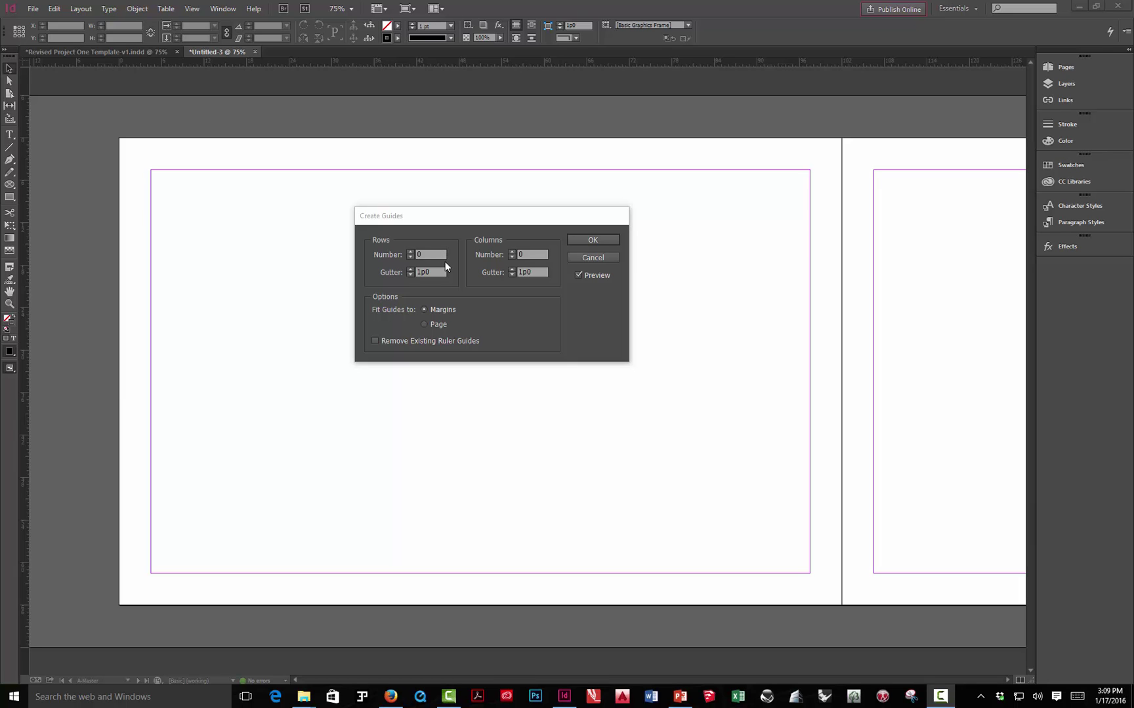
- Set the guide rows to 6, fitted to the margins rather than the page
{"action": "left_click", "coordinate": [410, 251]}
{"action": "left_click", "coordinate": [409, 251]}
{"action": "left_click", "coordinate": [409, 251]}
{"action": "left_click", "coordinate": [410, 251]}
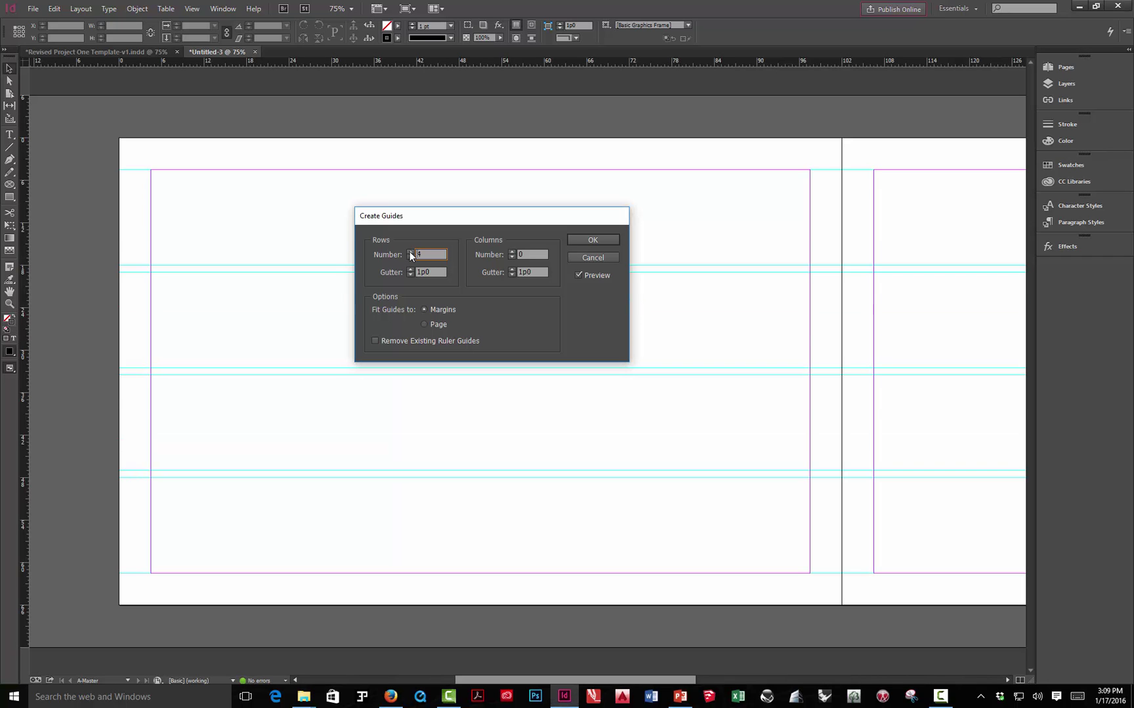
{"action": "left_click", "coordinate": [409, 251]}
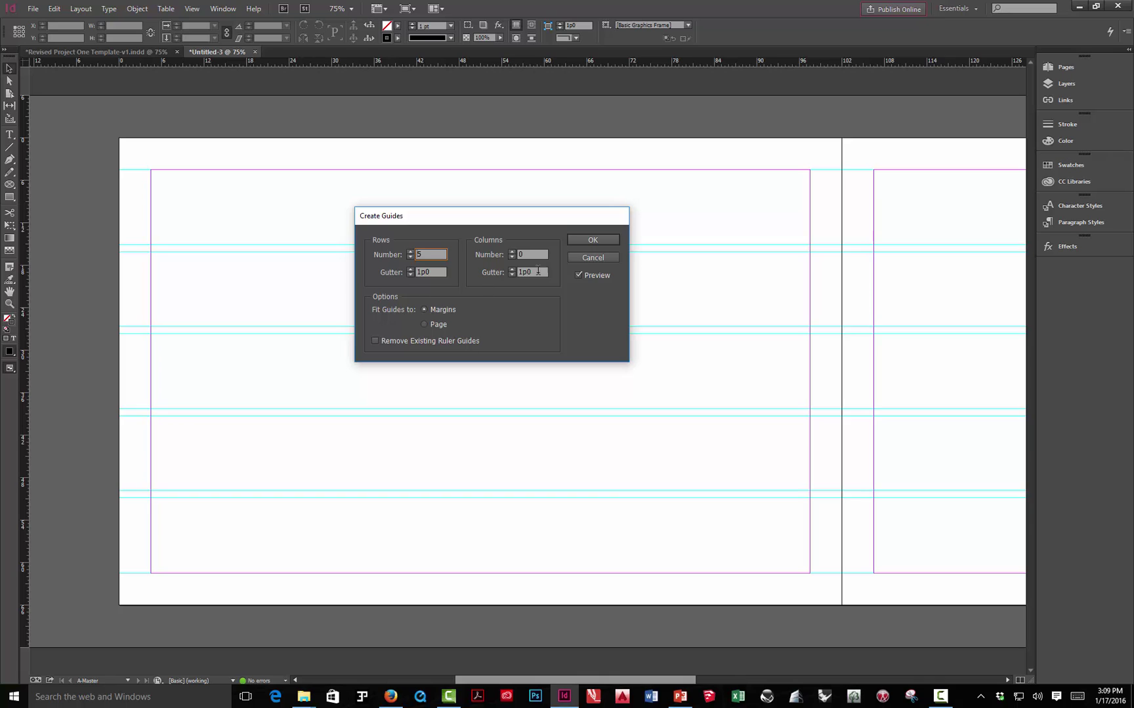
{"action": "left_click", "coordinate": [410, 252]}
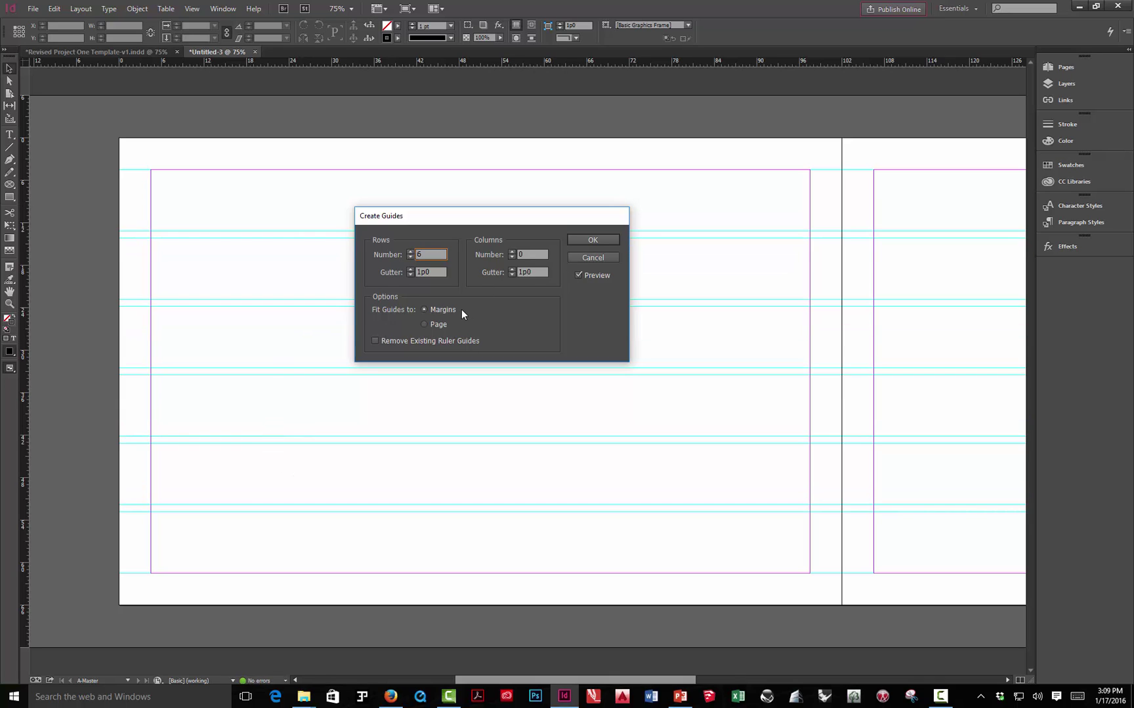
{"action": "left_click", "coordinate": [425, 326]}
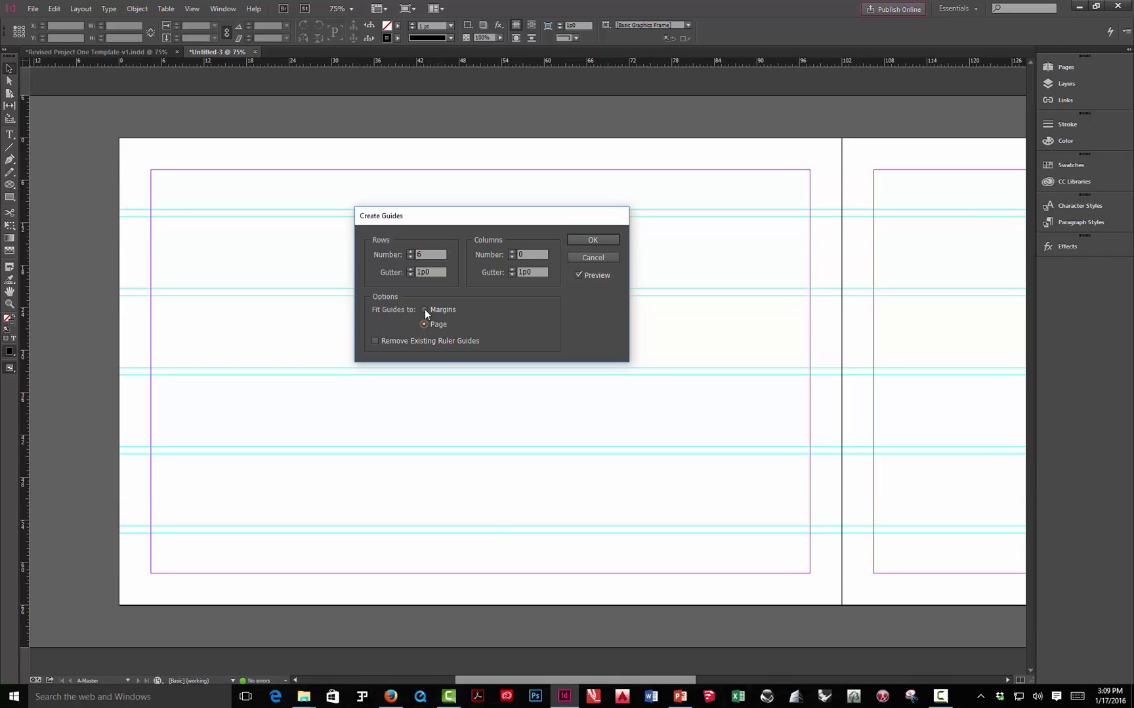
{"action": "left_click", "coordinate": [425, 309]}
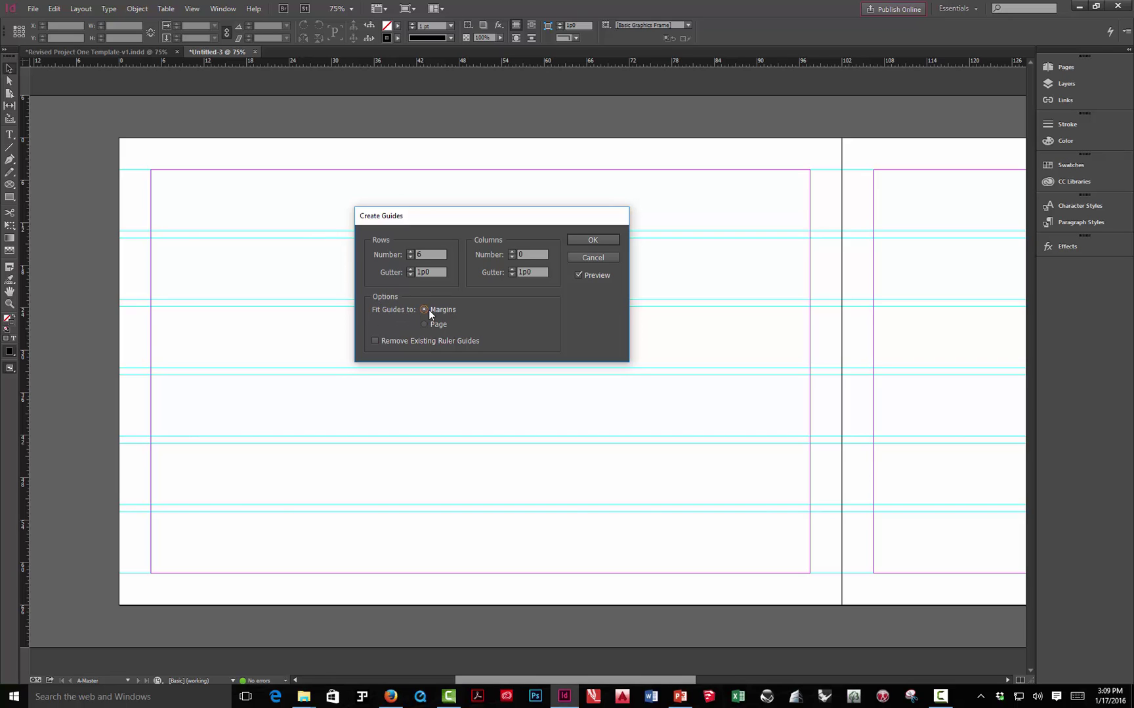
- Raise the number of guide columns to 9
{"action": "left_click", "coordinate": [511, 252]}
{"action": "left_click", "coordinate": [512, 253]}
{"action": "left_click", "coordinate": [511, 253]}
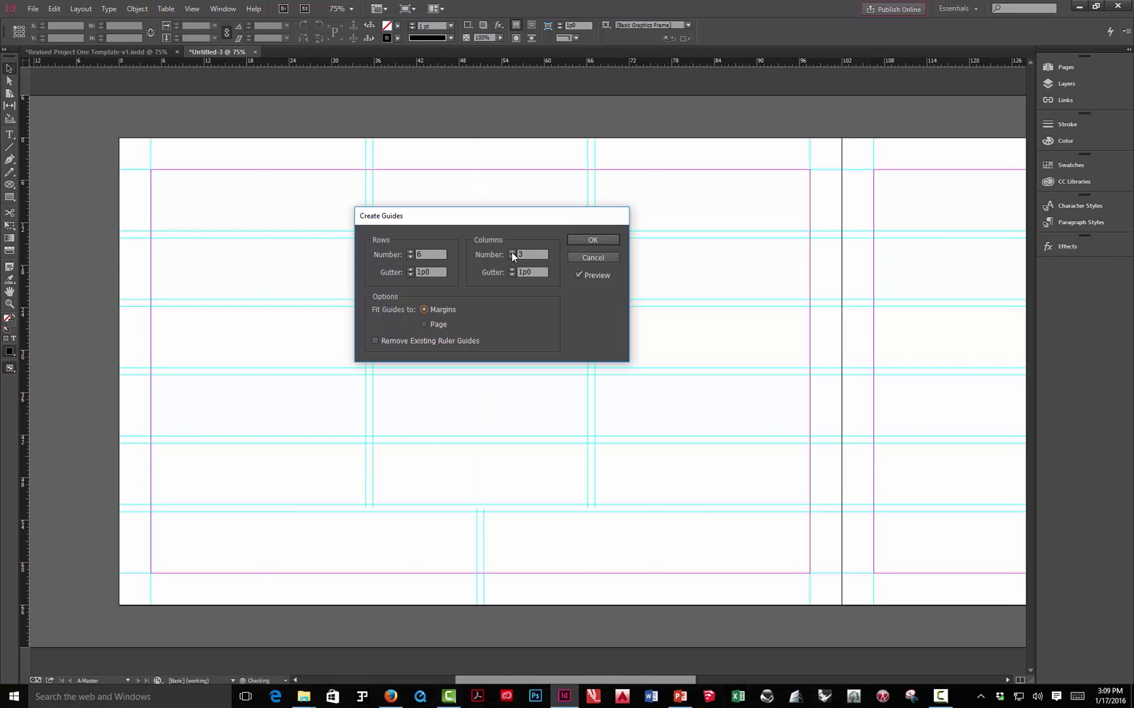
{"action": "left_click", "coordinate": [512, 252]}
{"action": "left_click", "coordinate": [511, 253]}
{"action": "left_click", "coordinate": [512, 253]}
{"action": "left_click", "coordinate": [511, 253]}
{"action": "left_click", "coordinate": [512, 253]}
{"action": "left_click", "coordinate": [511, 253]}
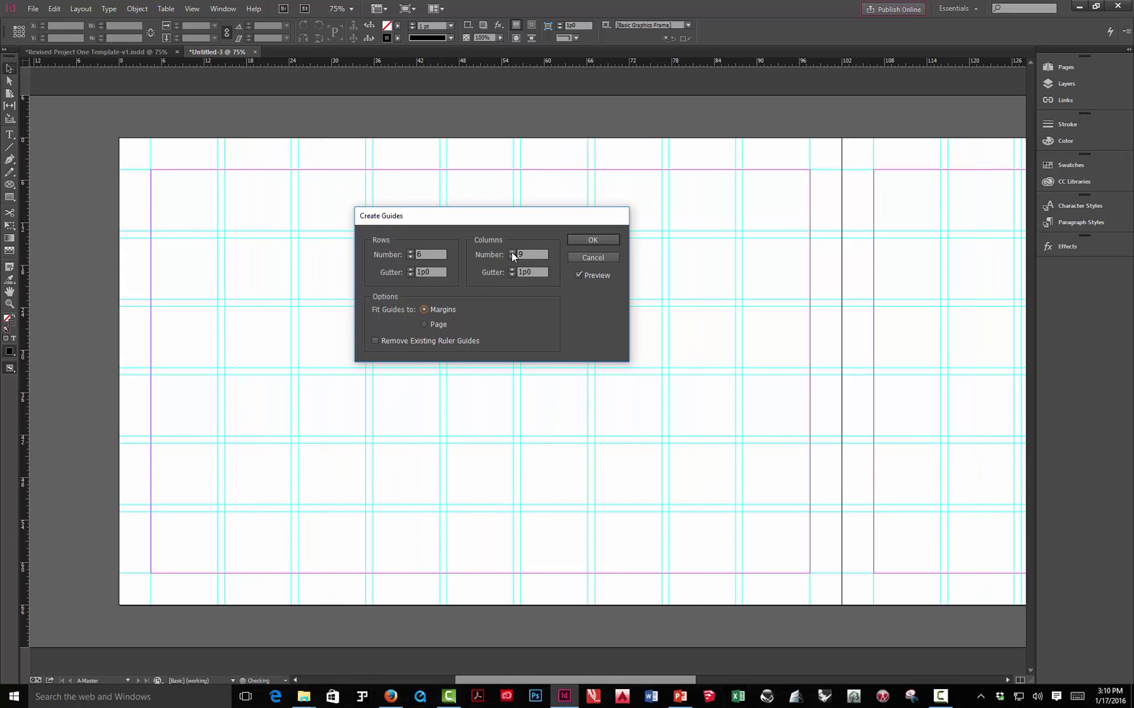
{"action": "left_click", "coordinate": [512, 253]}
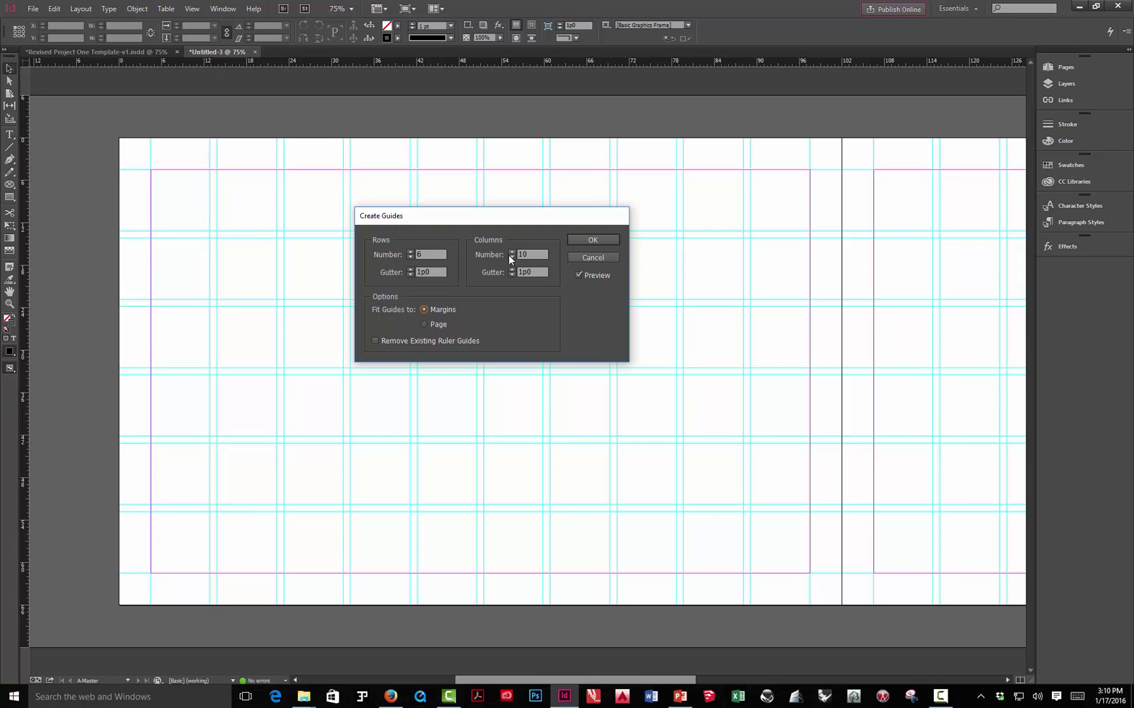
- Set both the row and column gutters to 0
{"action": "left_click_drag", "start_coordinate": [435, 273], "coordinate": [409, 275]}
{"action": "type", "text": "0"}
{"action": "left_click", "coordinate": [527, 270]}
{"action": "left_click_drag", "start_coordinate": [545, 270], "coordinate": [505, 270]}
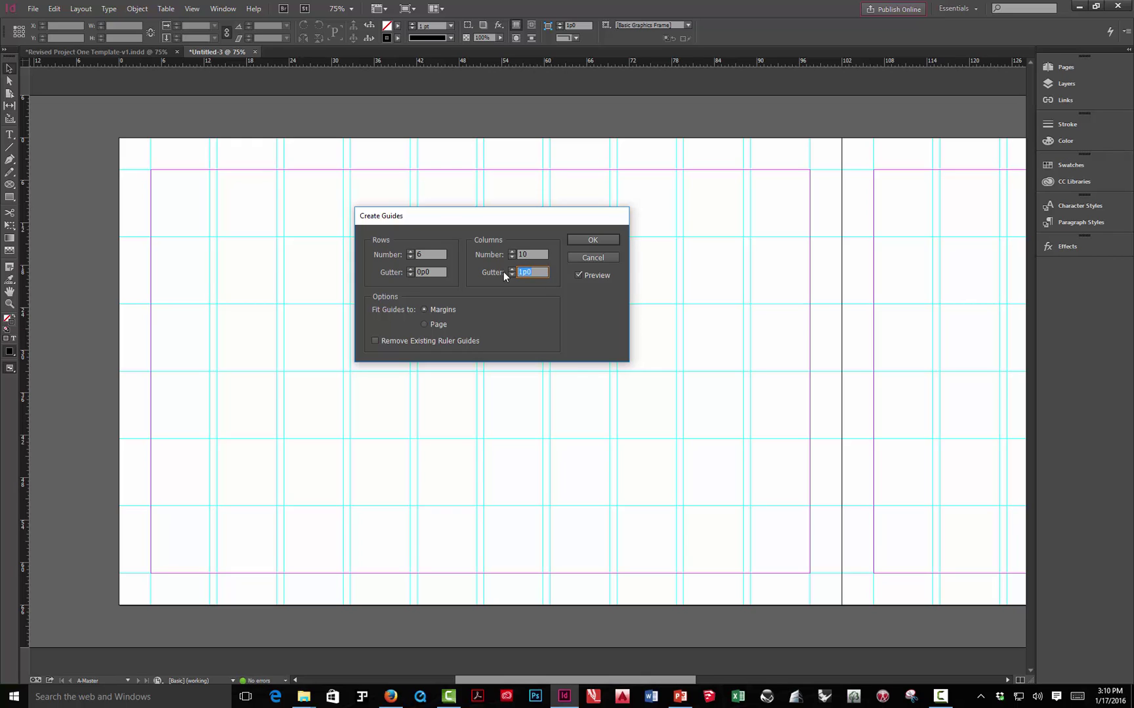
{"action": "left_click", "coordinate": [528, 255]}
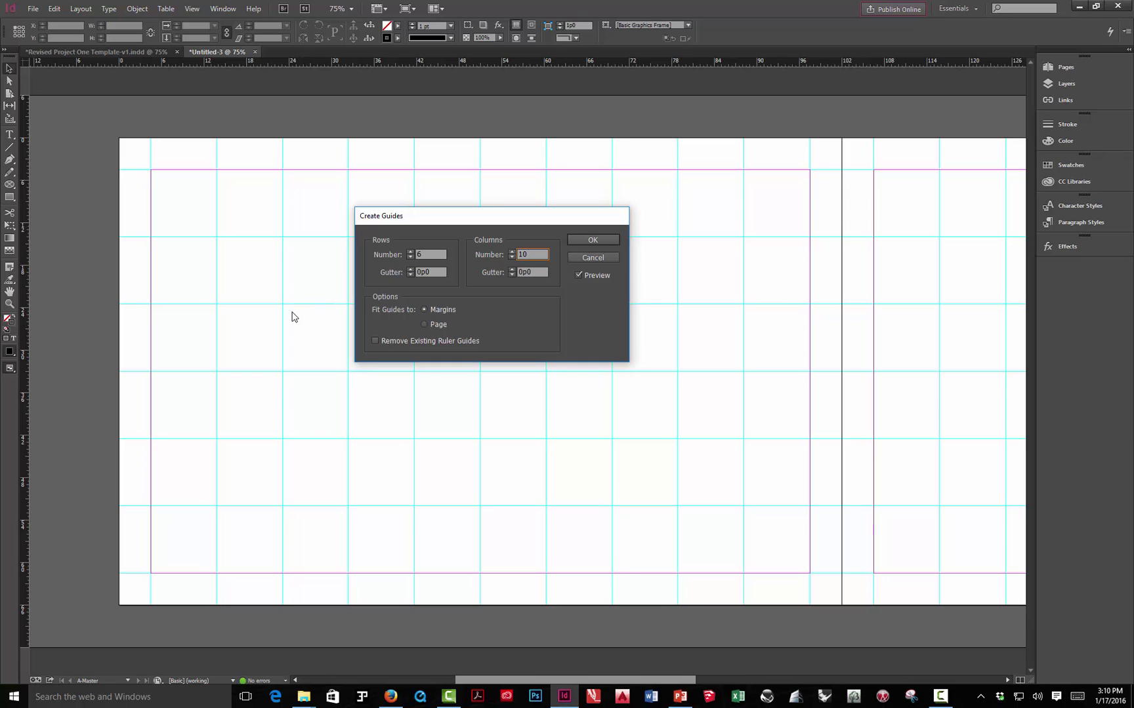
- Change the gutters to .25 (1p6) and apply the 6-row, 10-column guide grid
{"action": "double_click", "coordinate": [438, 269]}
{"action": "left_click", "coordinate": [531, 271]}
{"action": "double_click", "coordinate": [524, 272]}
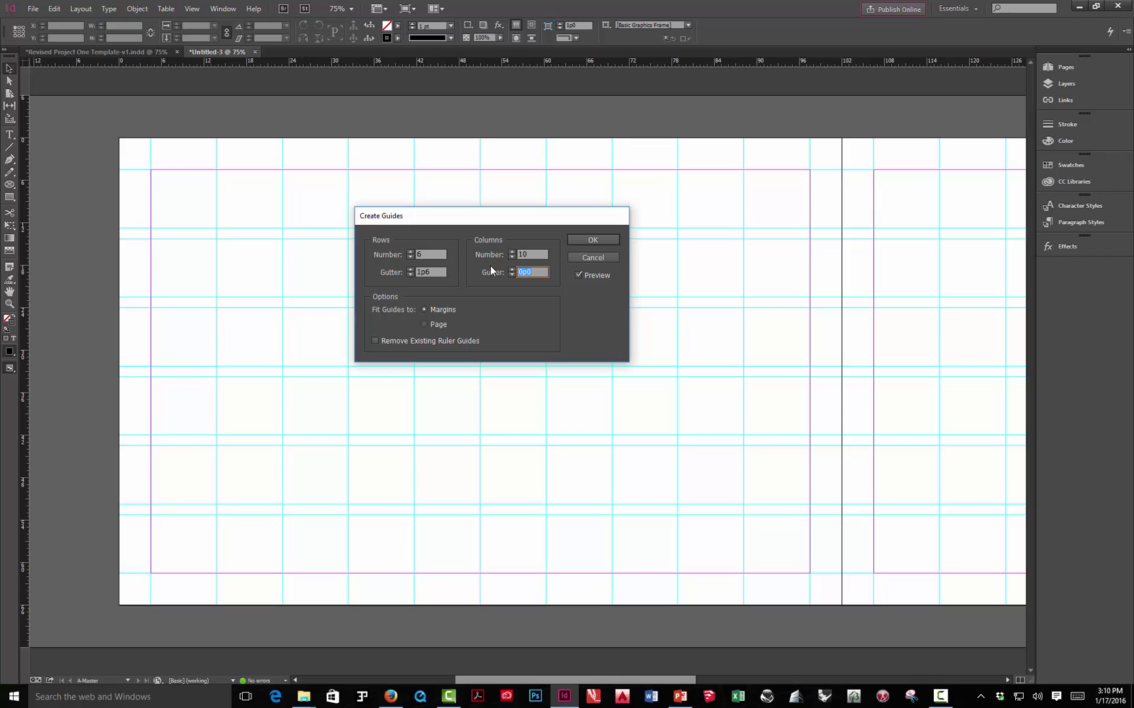
{"action": "type", "text": ".25"}
{"action": "left_click", "coordinate": [544, 255]}
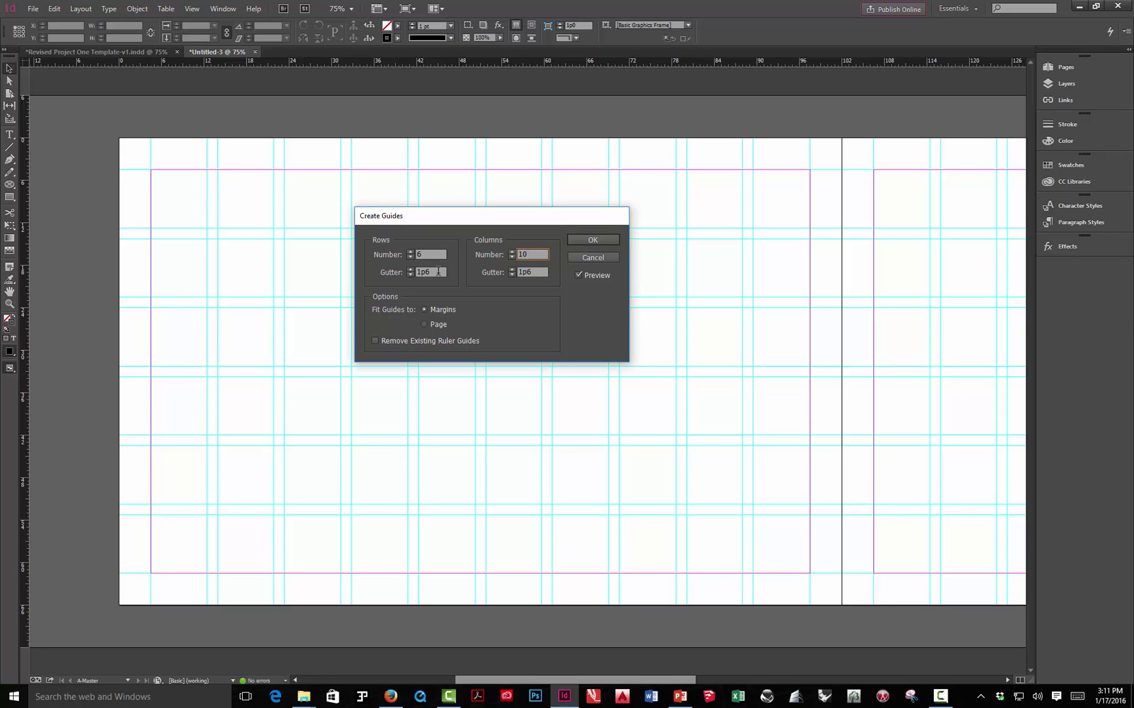
{"action": "left_click", "coordinate": [612, 237]}
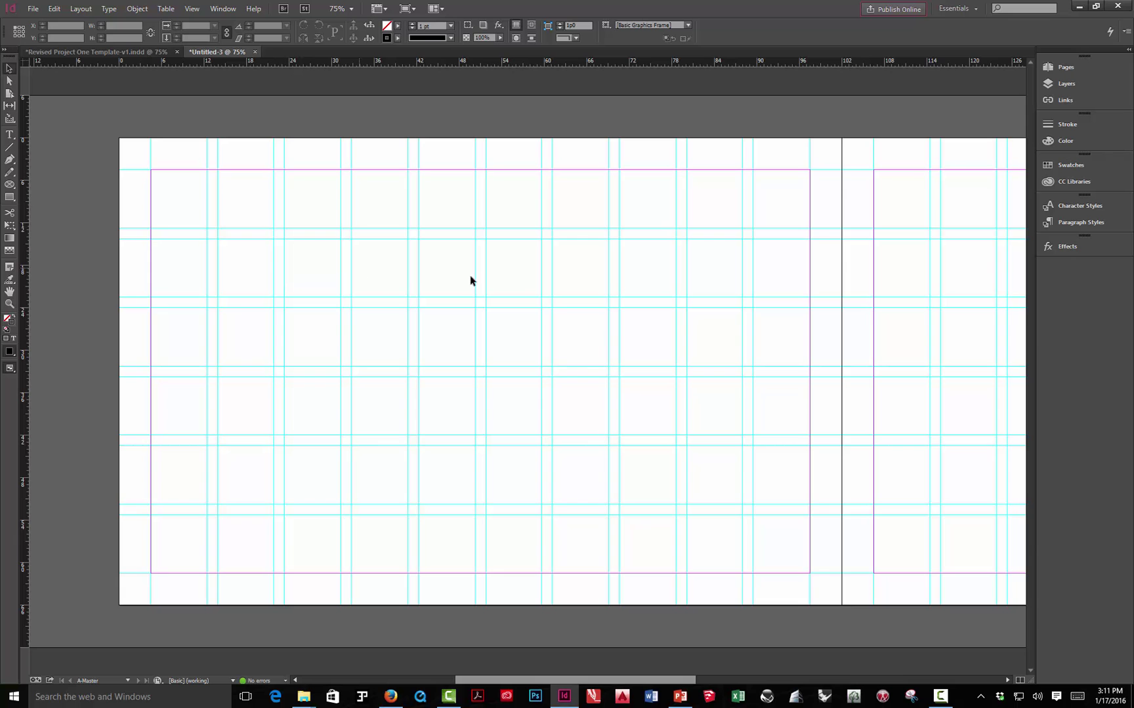
- At 50% zoom, select all guides across the spread and move them to the Grid layer
{"action": "left_click_drag", "start_coordinate": [805, 320], "coordinate": [242, 311]}
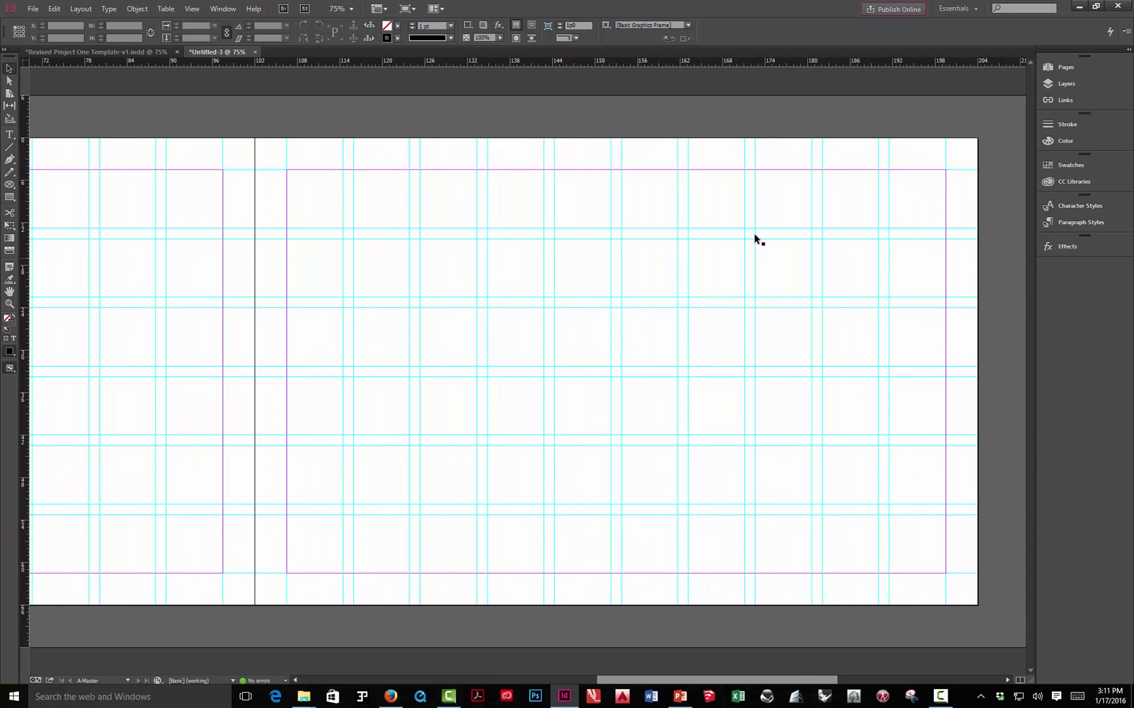
{"action": "left_click", "coordinate": [1066, 84]}
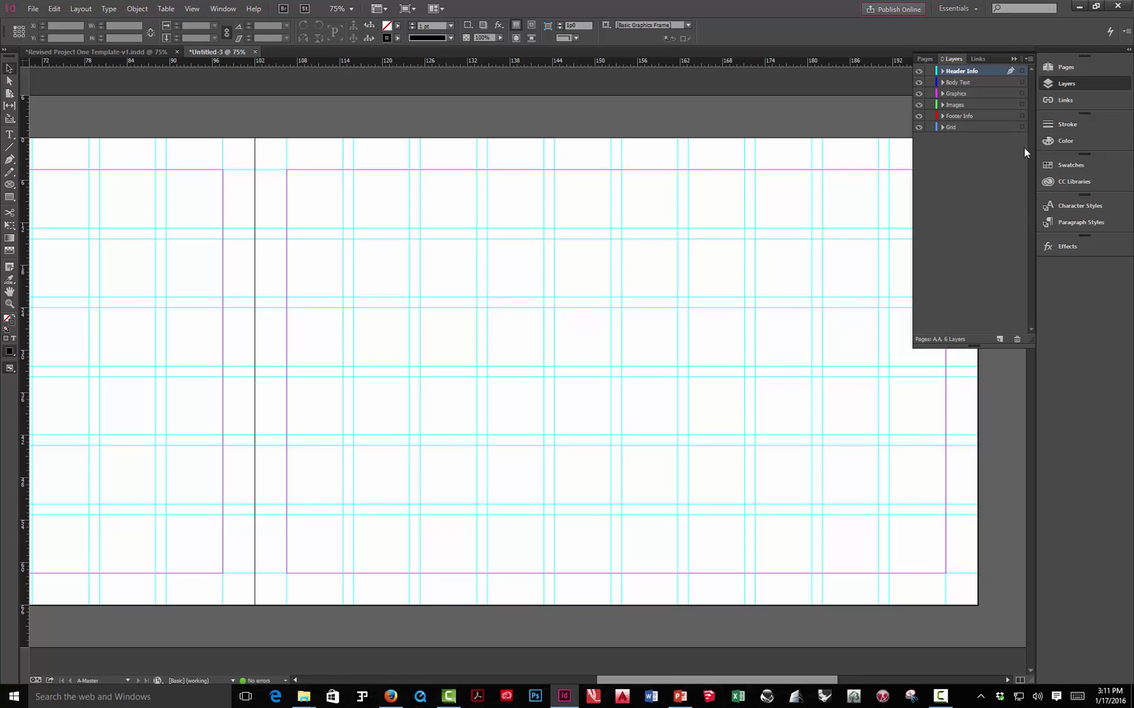
{"action": "left_click", "coordinate": [918, 71]}
{"action": "left_click", "coordinate": [919, 70]}
{"action": "key", "text": "ctrl+minus"}
{"action": "key", "text": "ctrl+minus"}
{"action": "left_click_drag", "start_coordinate": [827, 283], "coordinate": [276, 473]}
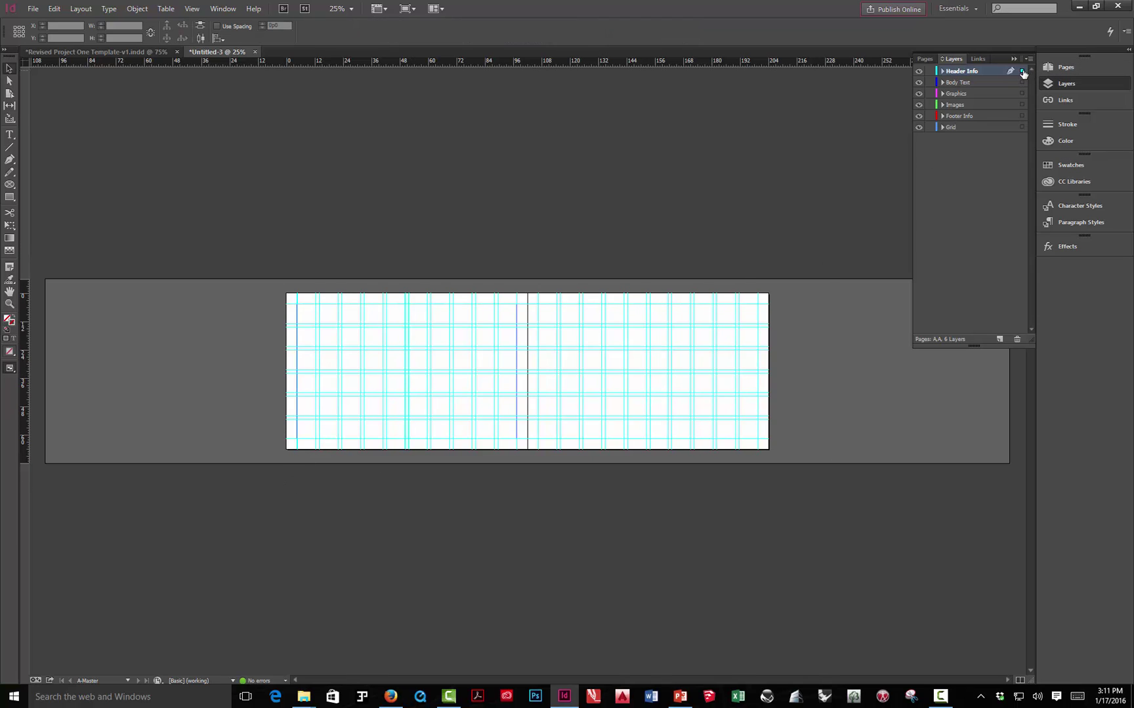
{"action": "left_click_drag", "start_coordinate": [1021, 70], "coordinate": [1021, 129]}
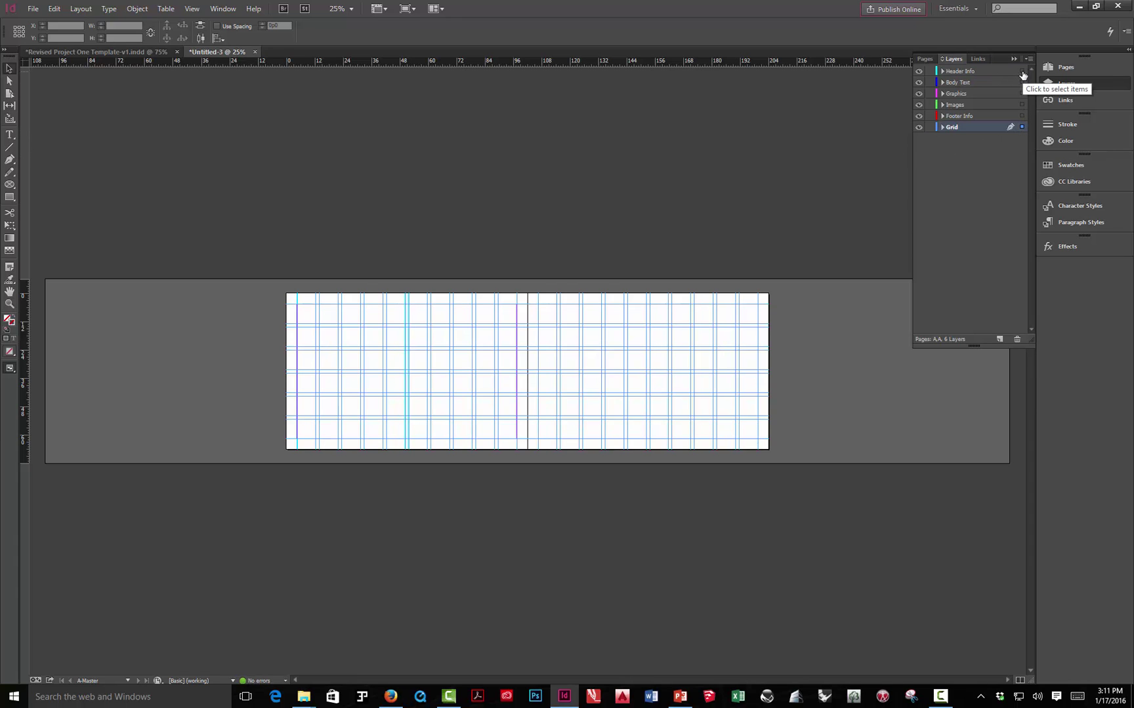
{"action": "left_click", "coordinate": [919, 127]}
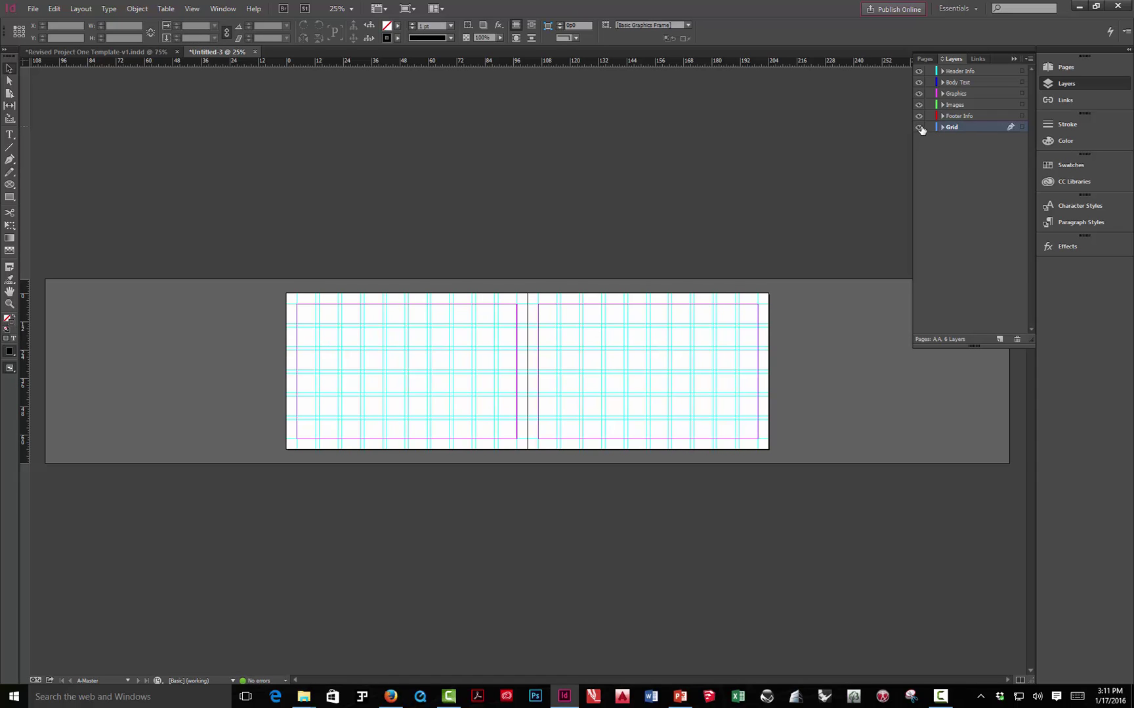
{"action": "left_click", "coordinate": [919, 127]}
{"action": "left_click", "coordinate": [919, 128]}
{"action": "left_click_drag", "start_coordinate": [806, 282], "coordinate": [247, 431]}
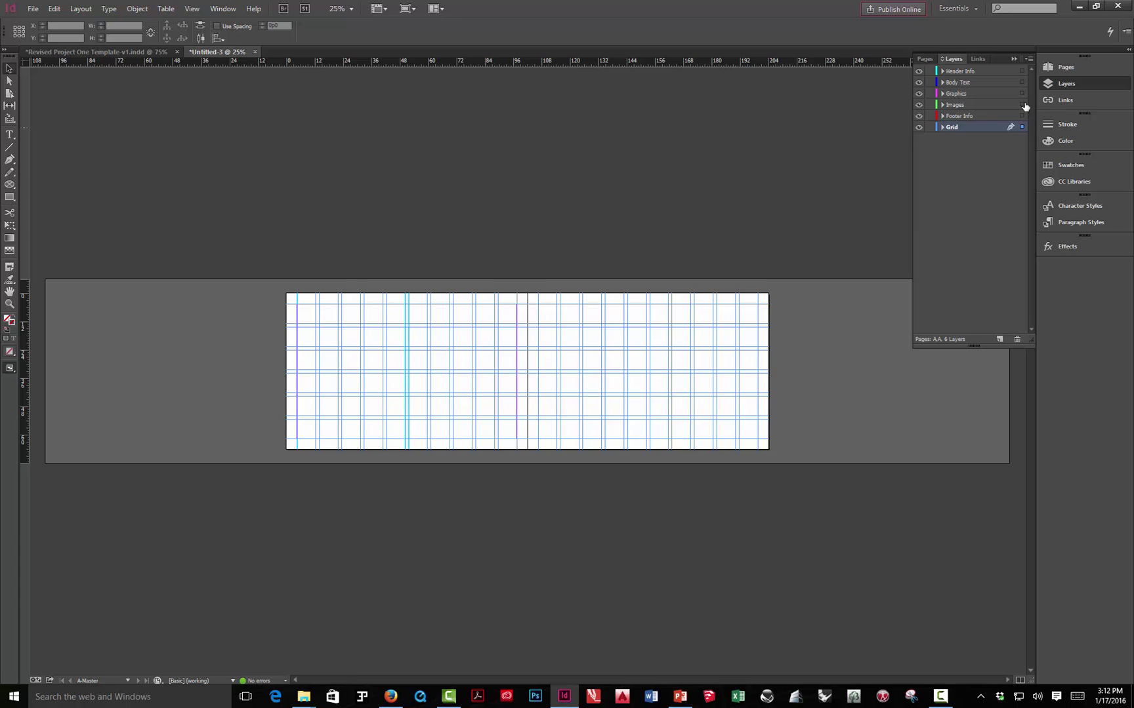
{"action": "left_click_drag", "start_coordinate": [1025, 106], "coordinate": [1023, 105]}
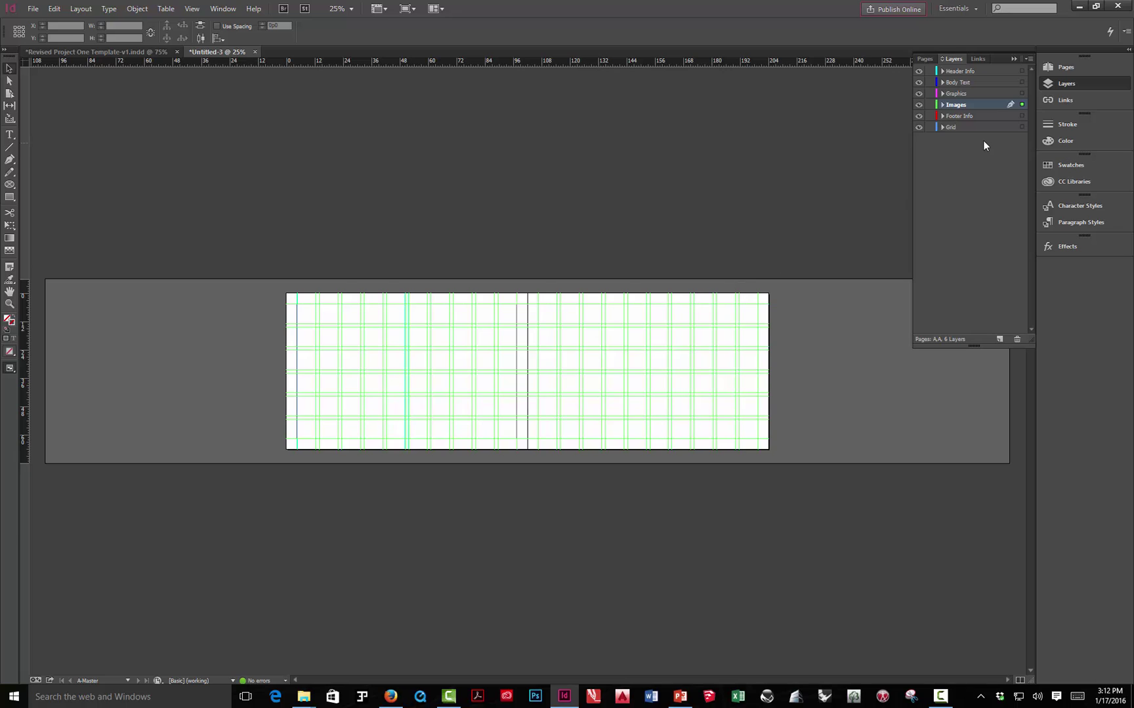
{"action": "left_click", "coordinate": [1022, 128]}
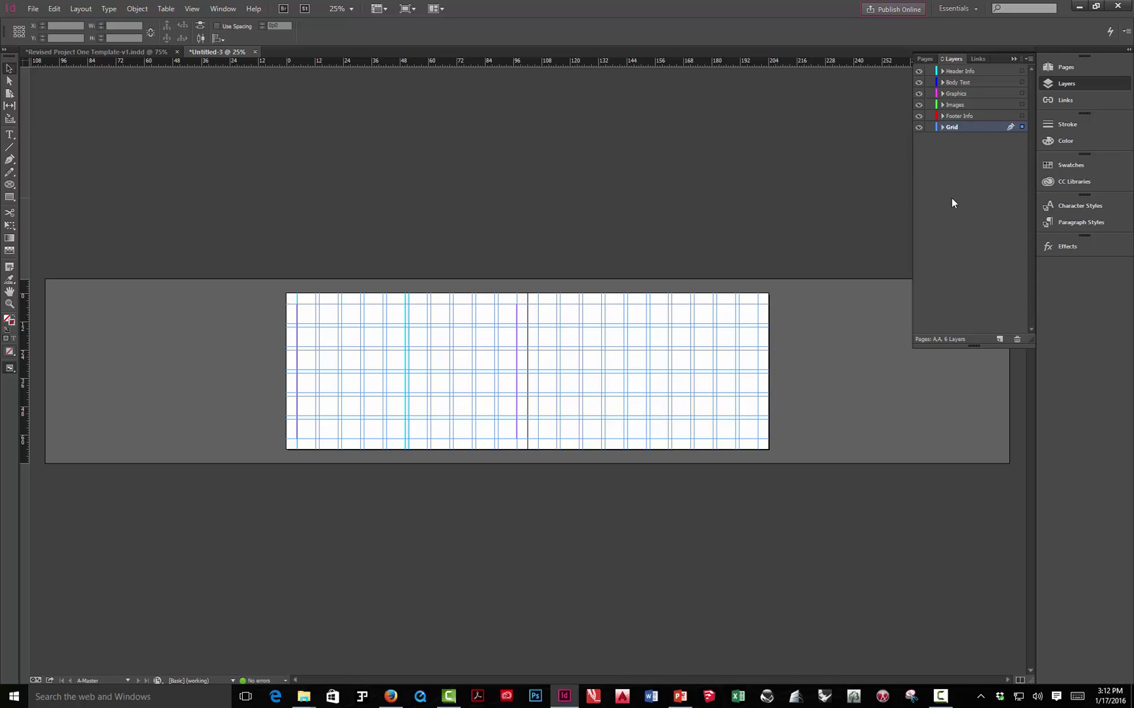
{"action": "left_click", "coordinate": [919, 128]}
{"action": "left_click", "coordinate": [919, 128]}
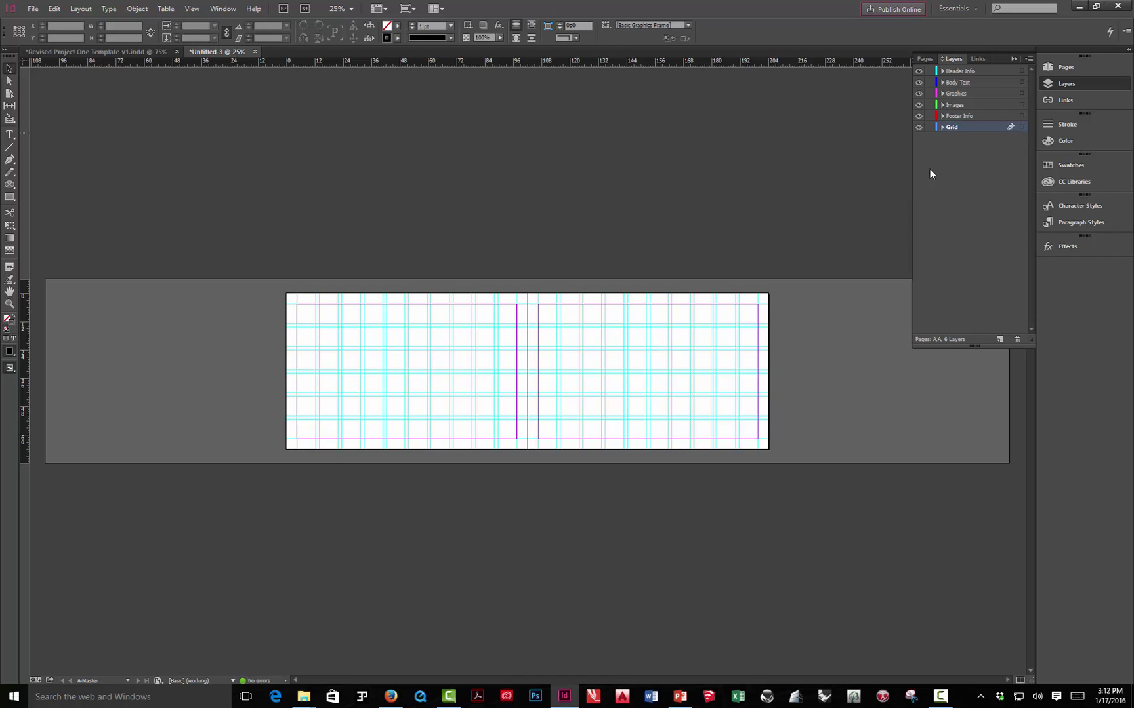
{"action": "key", "text": "w"}
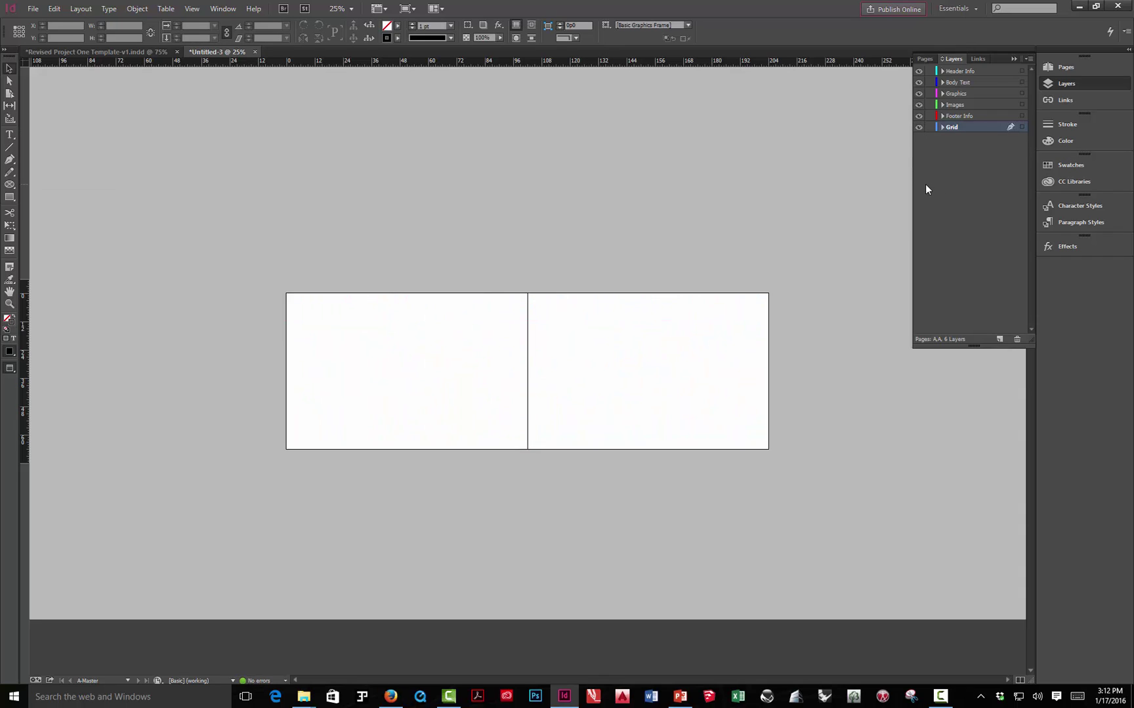
{"action": "key", "text": "w"}
{"action": "key", "text": "w"}
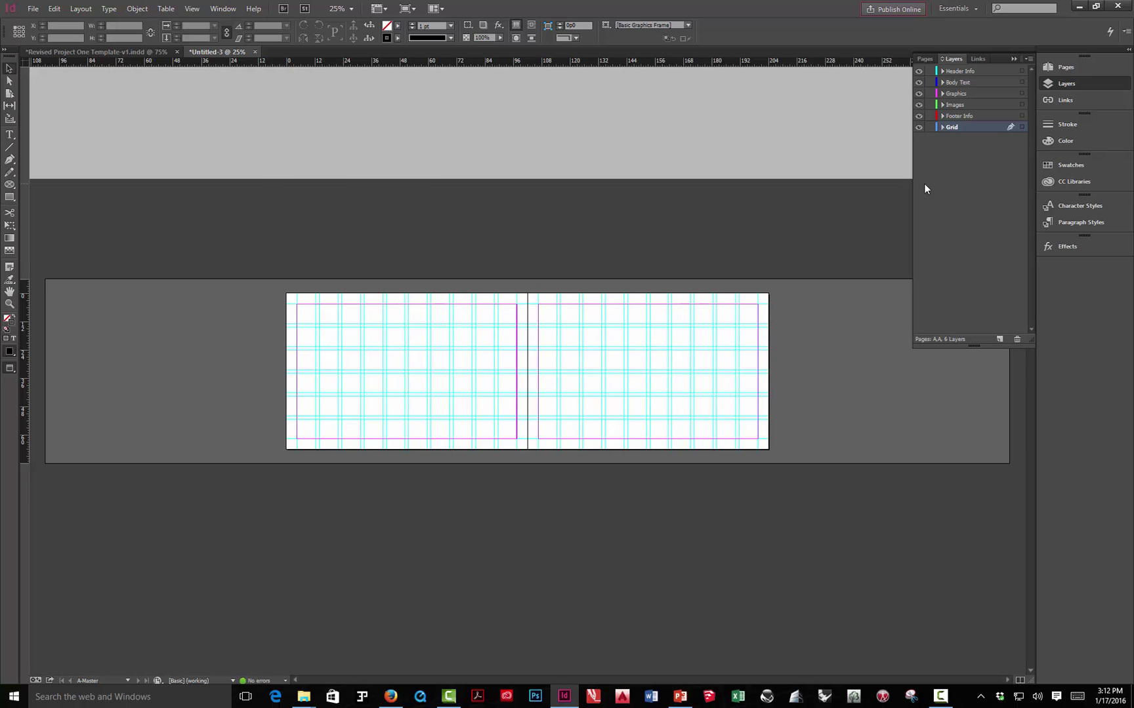
{"action": "key", "text": "w"}
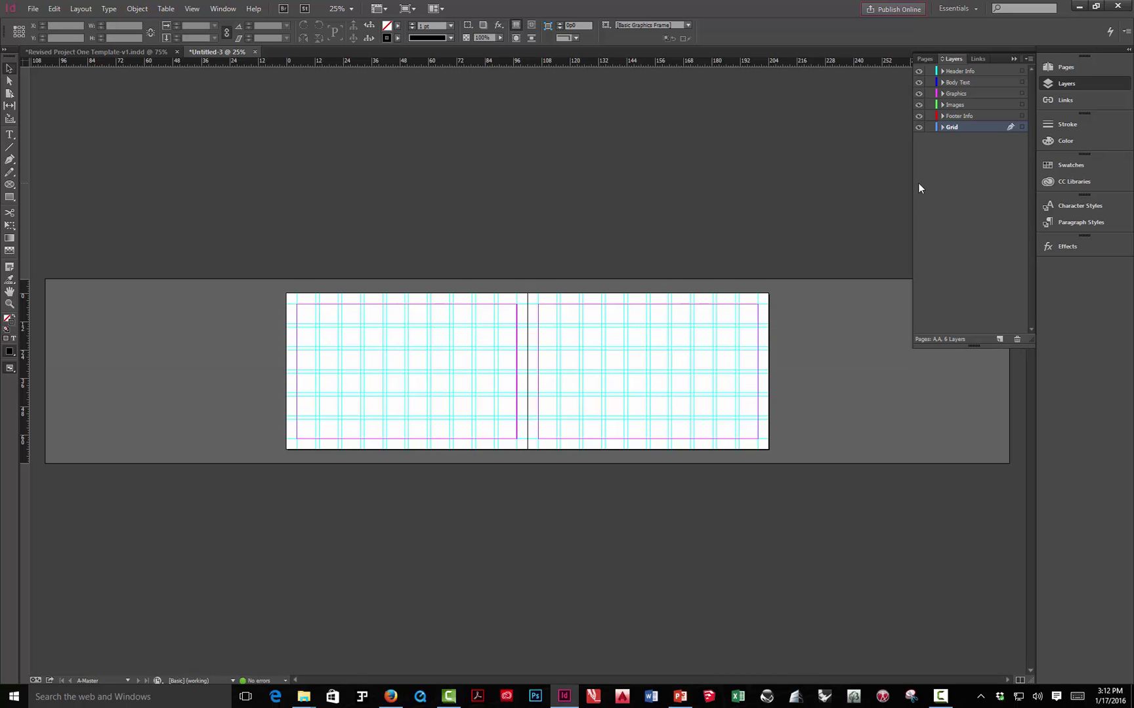
{"action": "right_click", "coordinate": [11, 368]}
{"action": "left_click", "coordinate": [62, 379]}
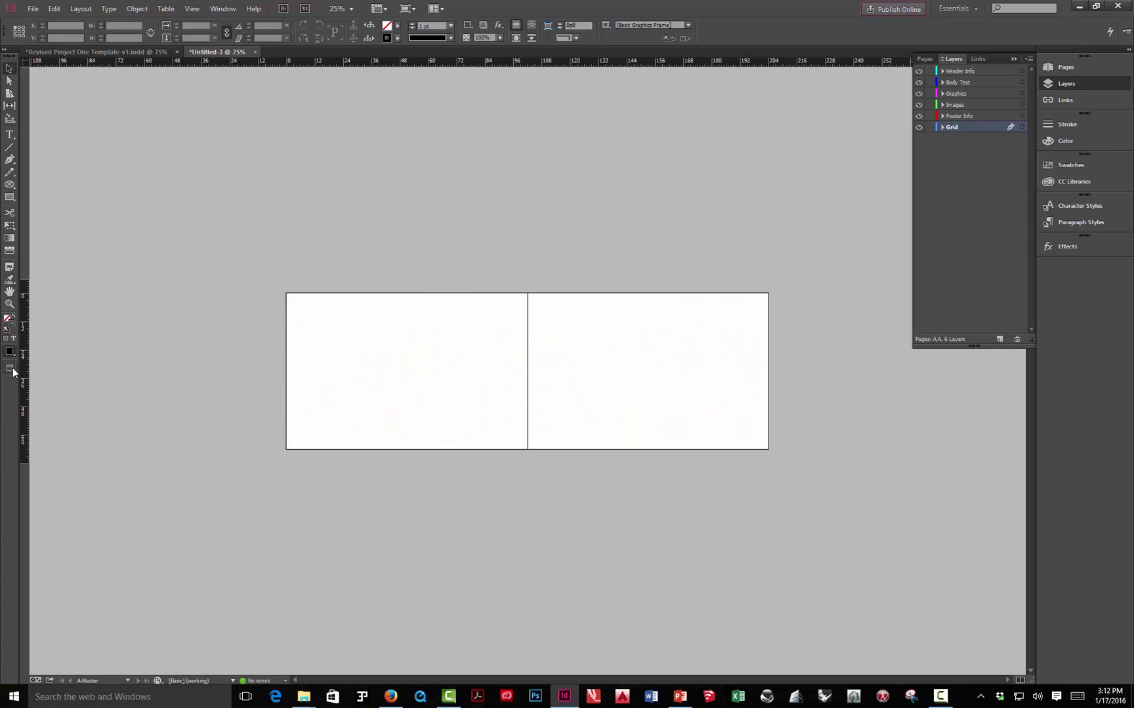
{"action": "right_click", "coordinate": [13, 372]}
{"action": "left_click", "coordinate": [42, 370]}
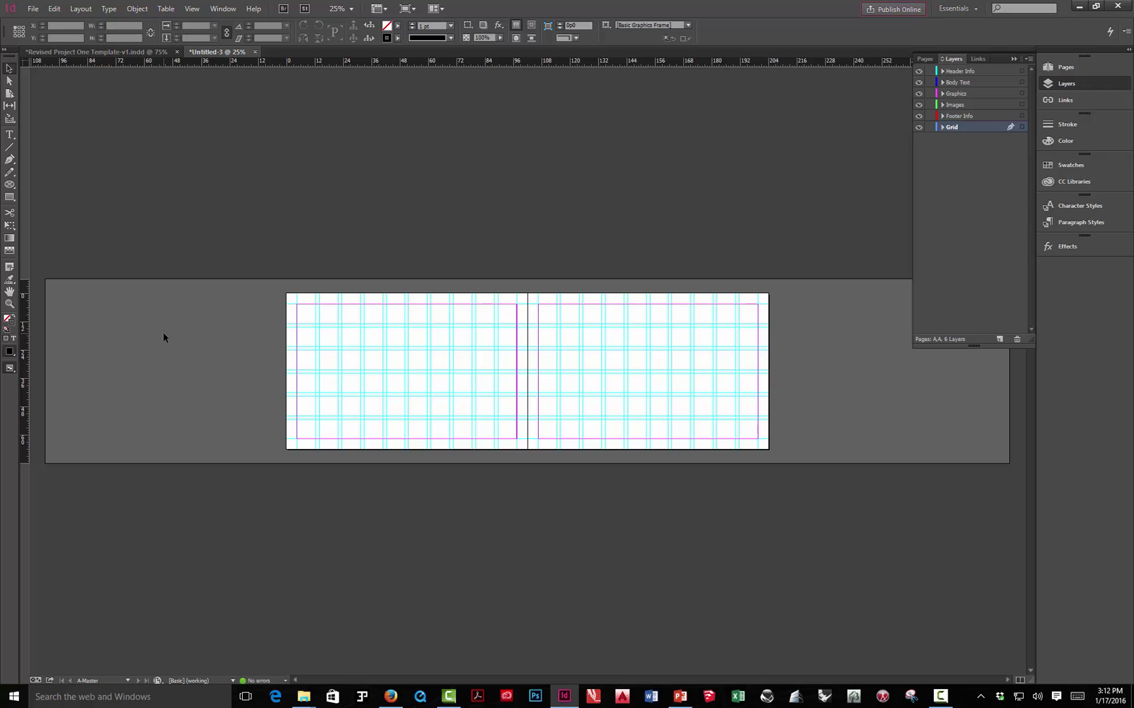
{"action": "left_click", "coordinate": [128, 52]}
{"action": "key", "text": "w"}
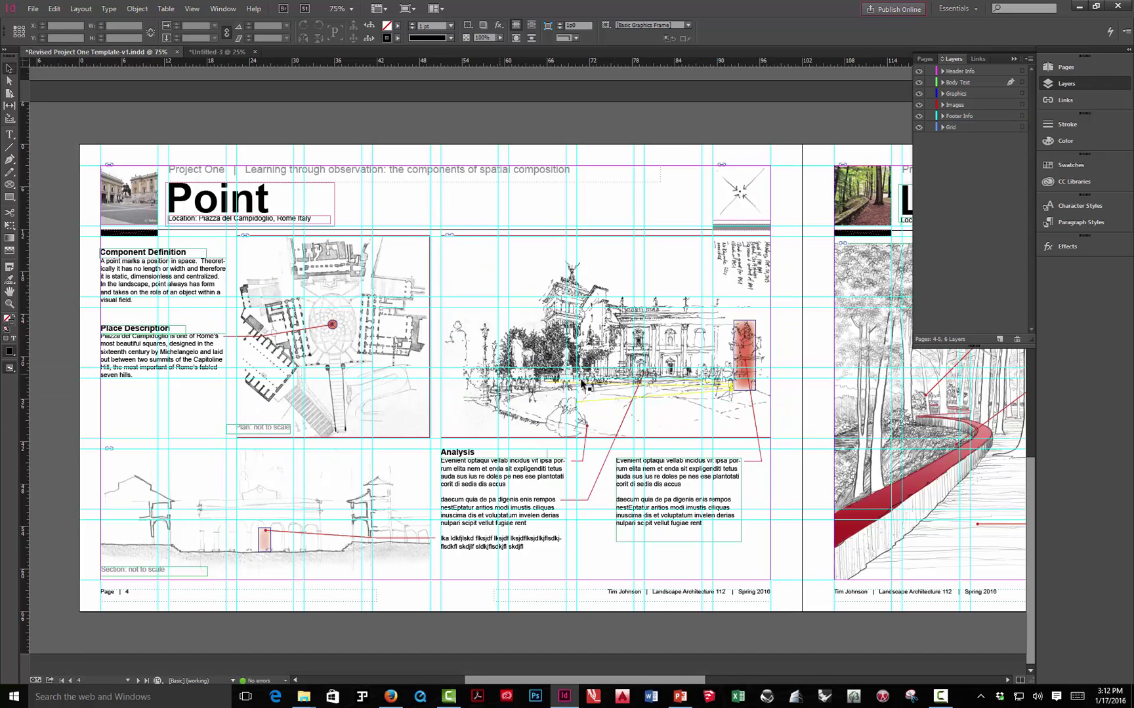
{"action": "left_click", "coordinate": [529, 331]}
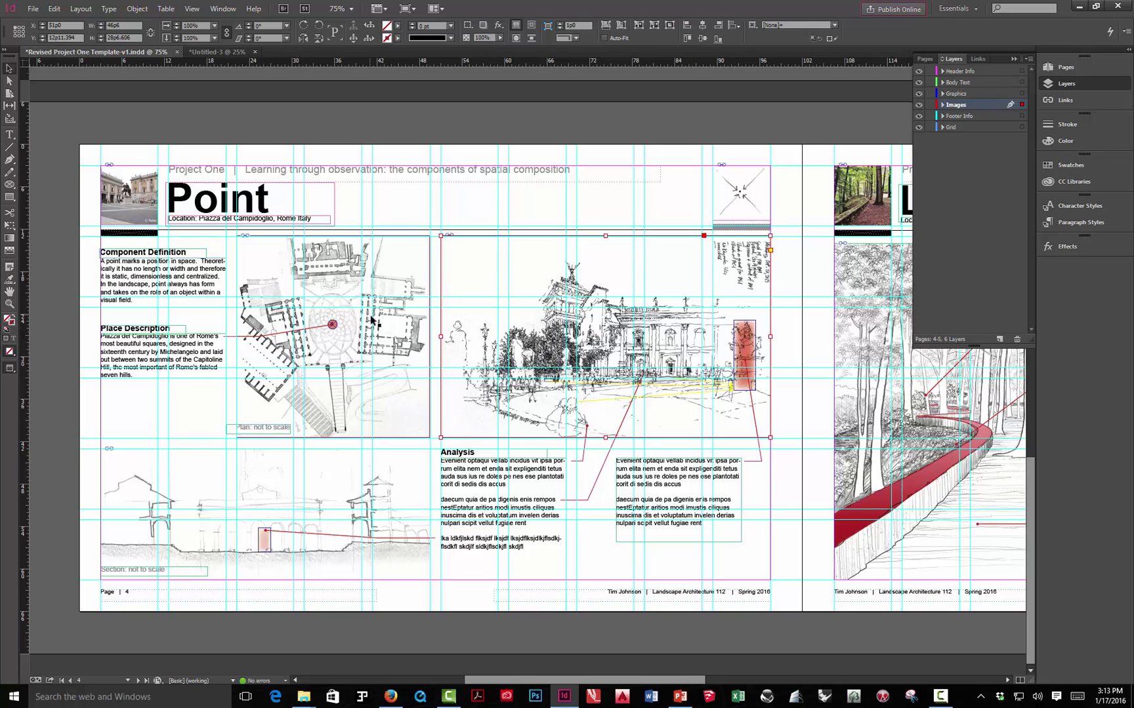
{"action": "key", "text": "w"}
{"action": "left_click", "coordinate": [619, 112]}
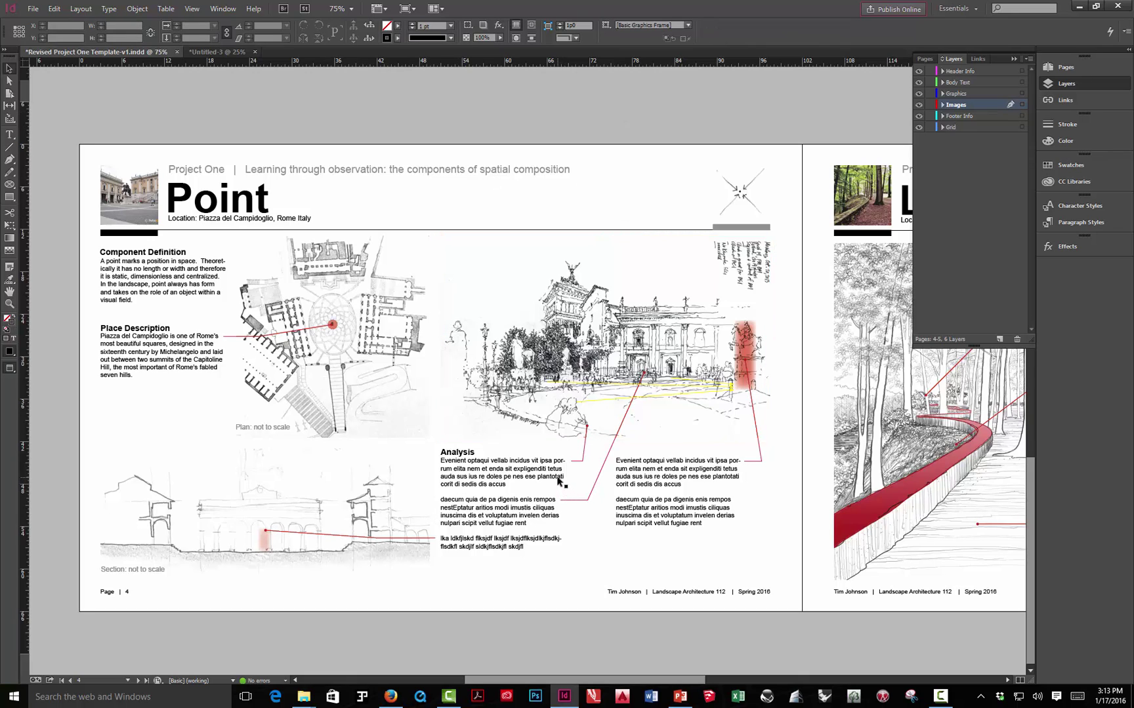
{"action": "left_click", "coordinate": [230, 53]}
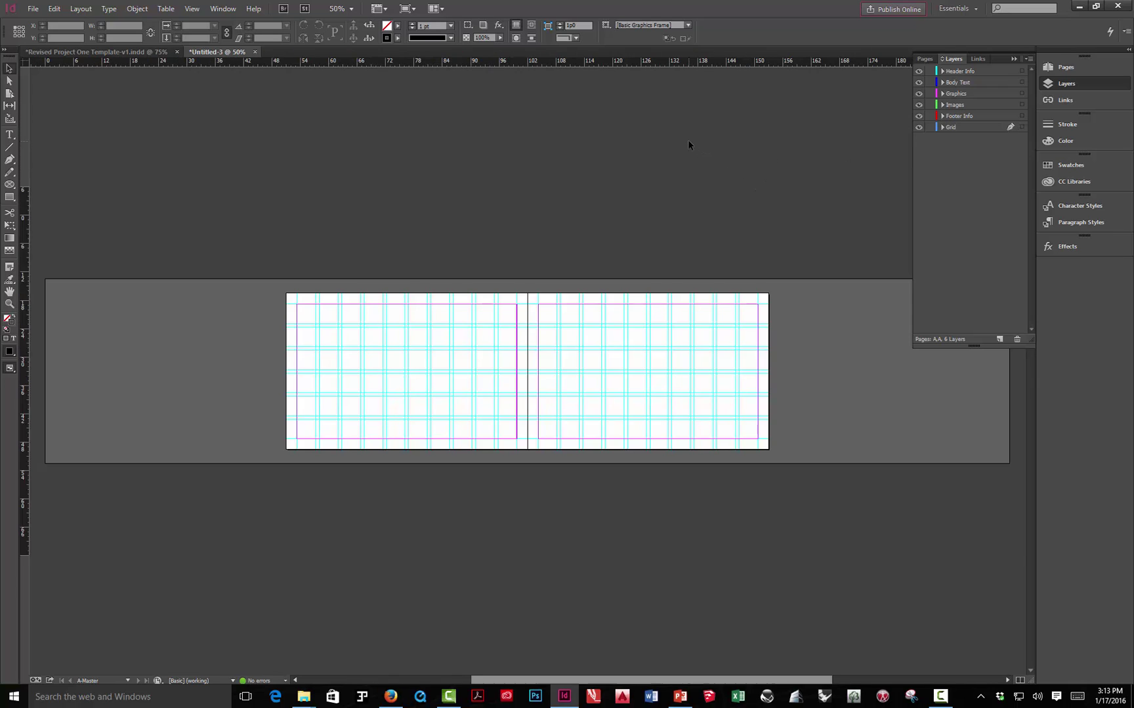
- Zoom to 75% on the left page and make Footer Info the active layer, ready for typing
{"action": "key", "text": "ctrl+equal"}
{"action": "key", "text": "ctrl+equal"}
{"action": "left_click_drag", "start_coordinate": [306, 227], "coordinate": [615, 209]}
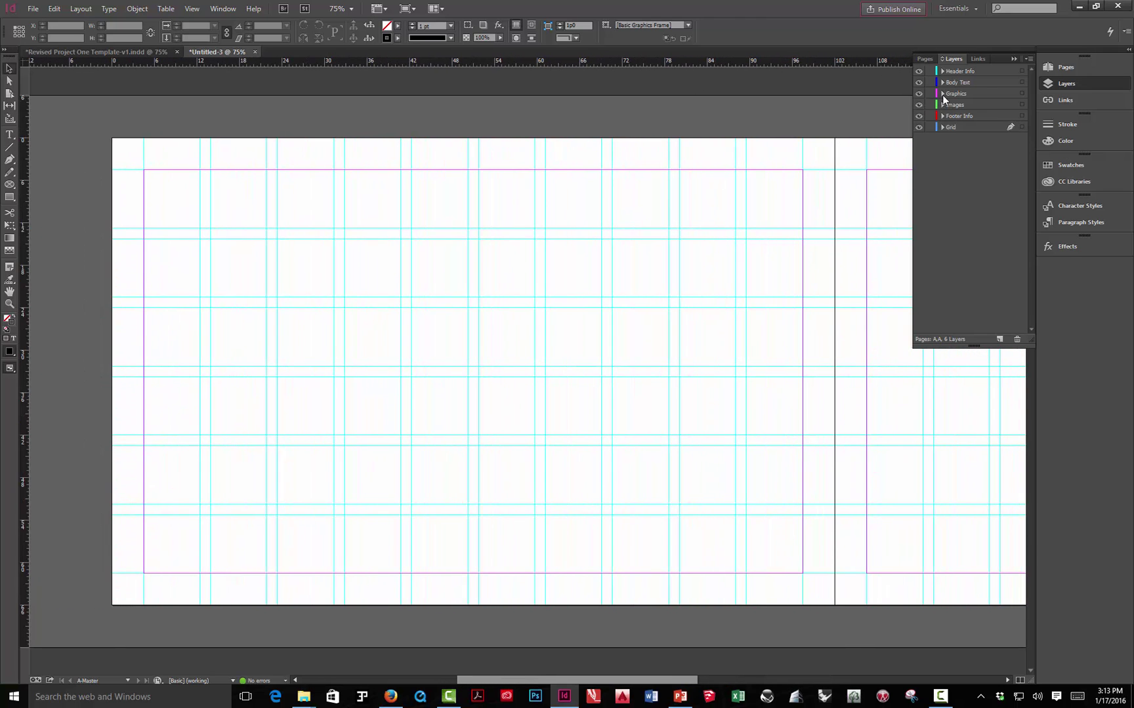
{"action": "left_click", "coordinate": [1056, 72]}
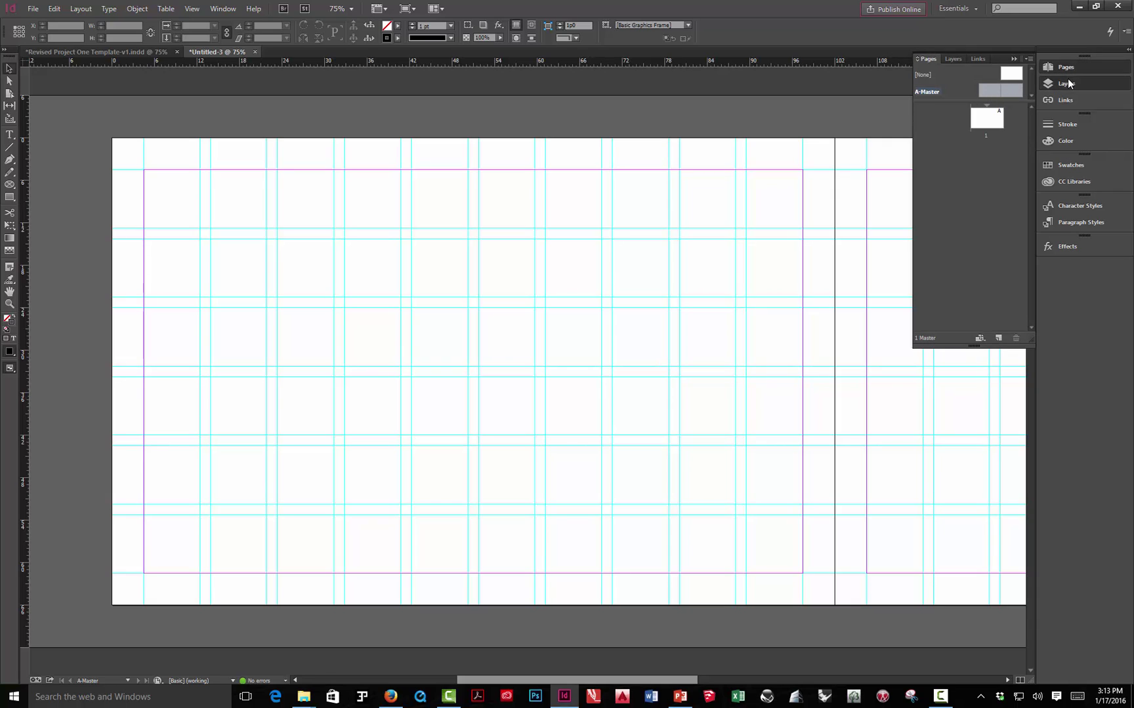
{"action": "left_click", "coordinate": [1063, 83]}
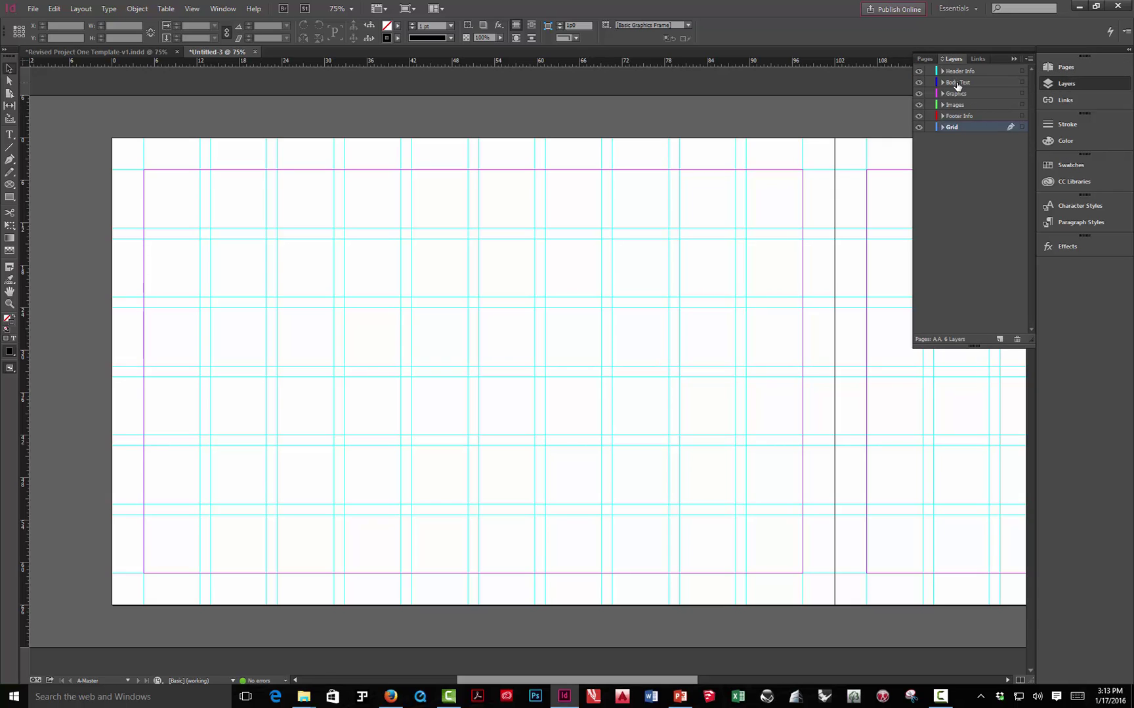
{"action": "left_click", "coordinate": [963, 118]}
{"action": "left_click", "coordinate": [10, 135]}
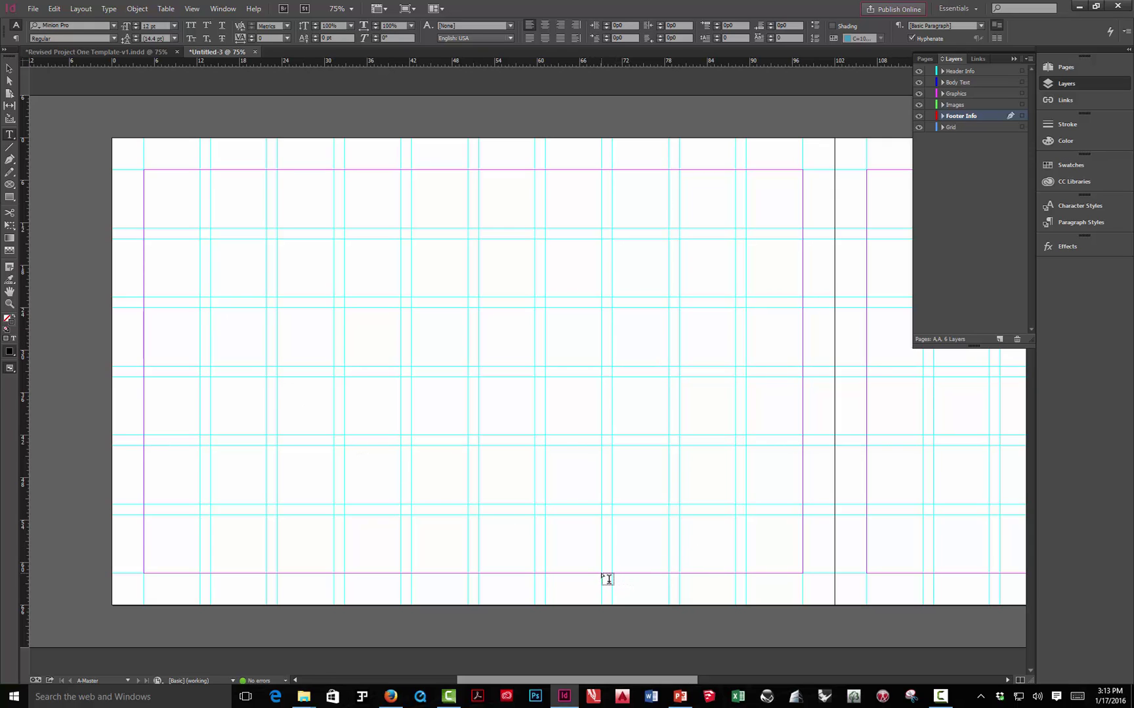
- Draw a bottom-margin footer frame reading the student's name | Landscape Architecture 112 | Spring 2016
{"action": "left_click_drag", "start_coordinate": [602, 575], "coordinate": [803, 585]}
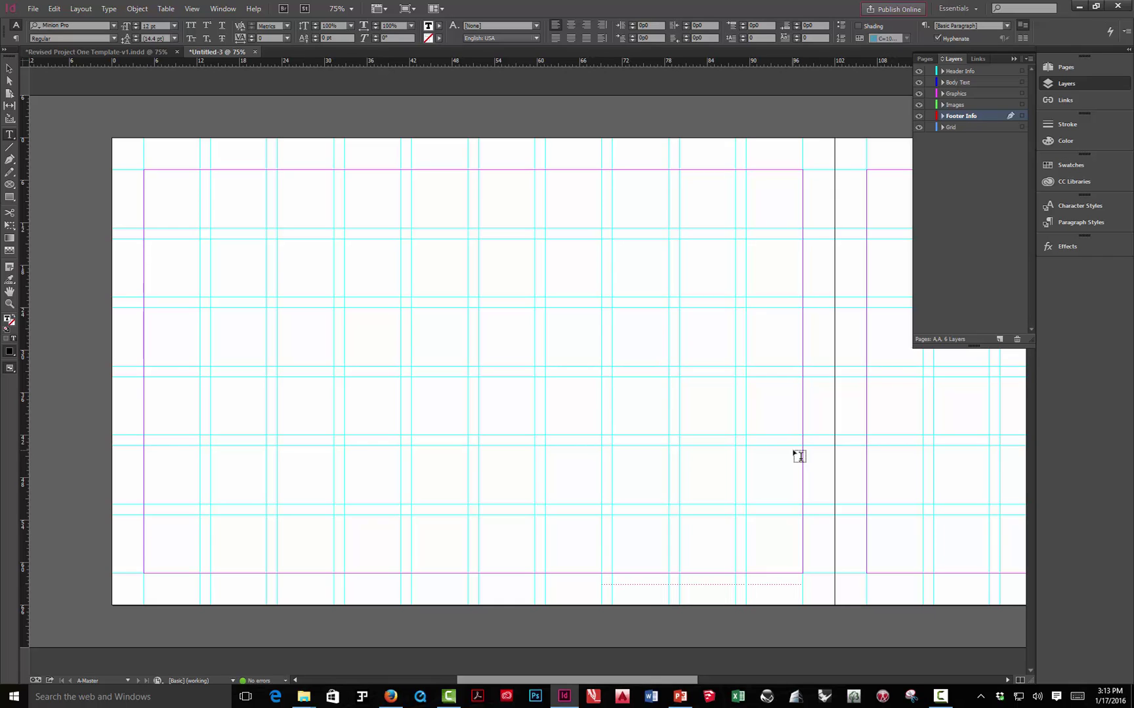
{"action": "type", "text": "| Landscape Archtiitecture 112"}
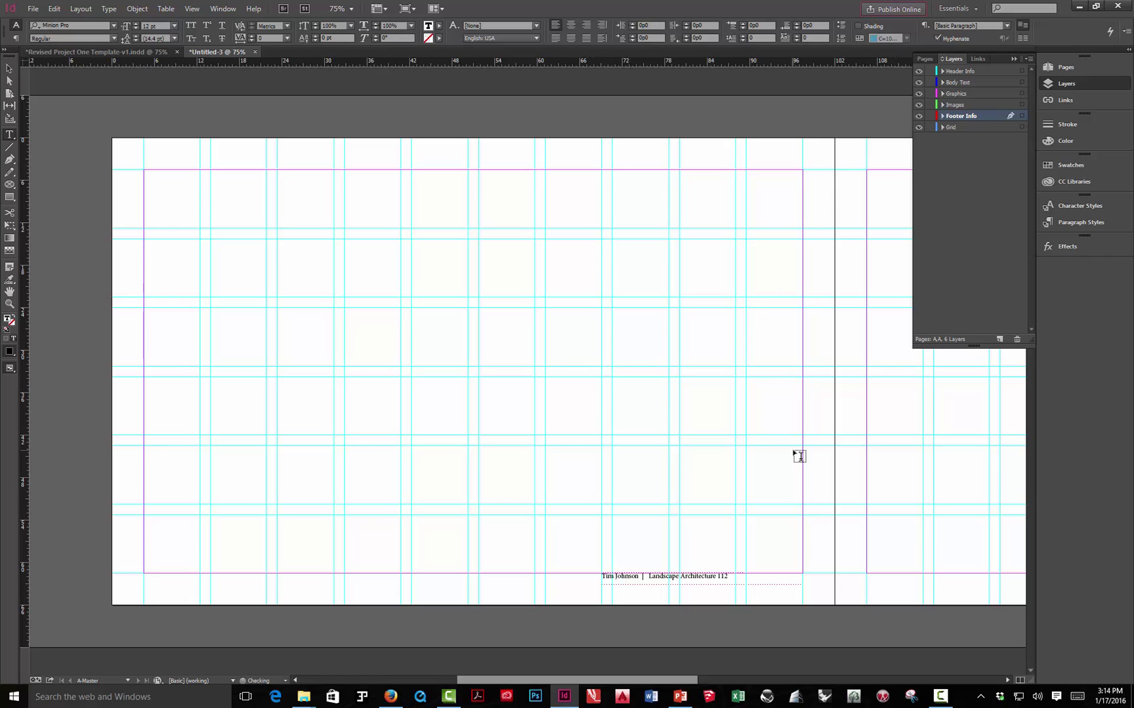
{"action": "type", "text": "   | Spring 2016"}
- Set the whole footer line to Arial Regular at 11 pt
{"action": "left_click_drag", "start_coordinate": [781, 576], "coordinate": [525, 477]}
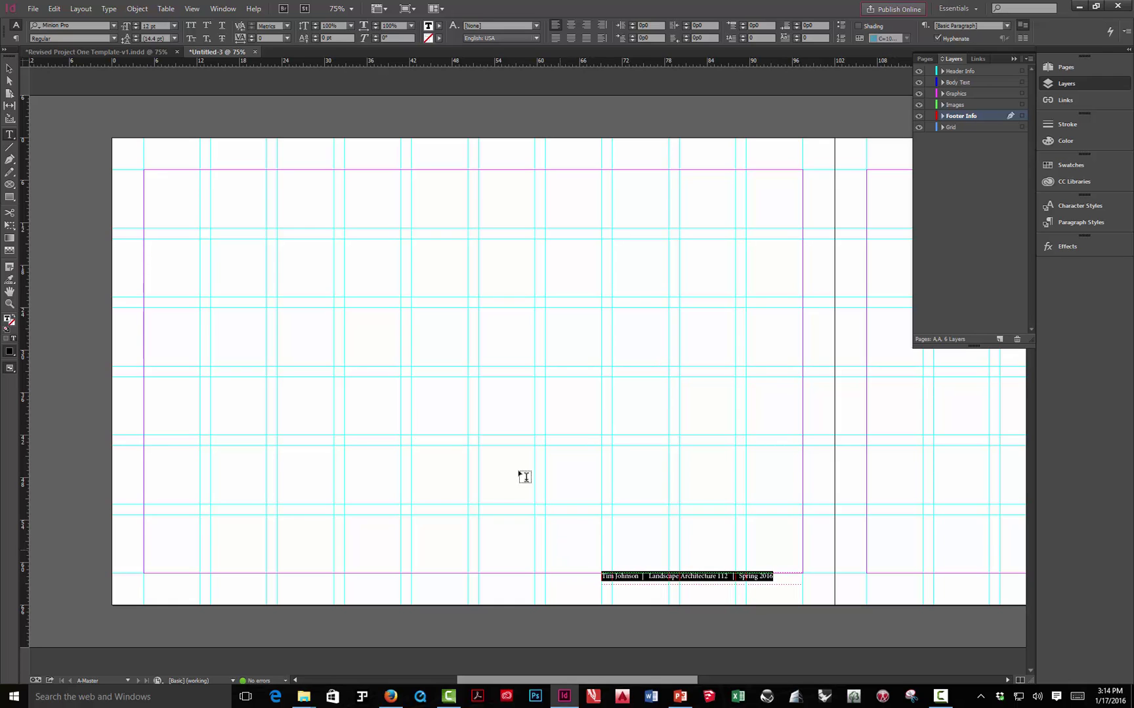
{"action": "left_click", "coordinate": [113, 27]}
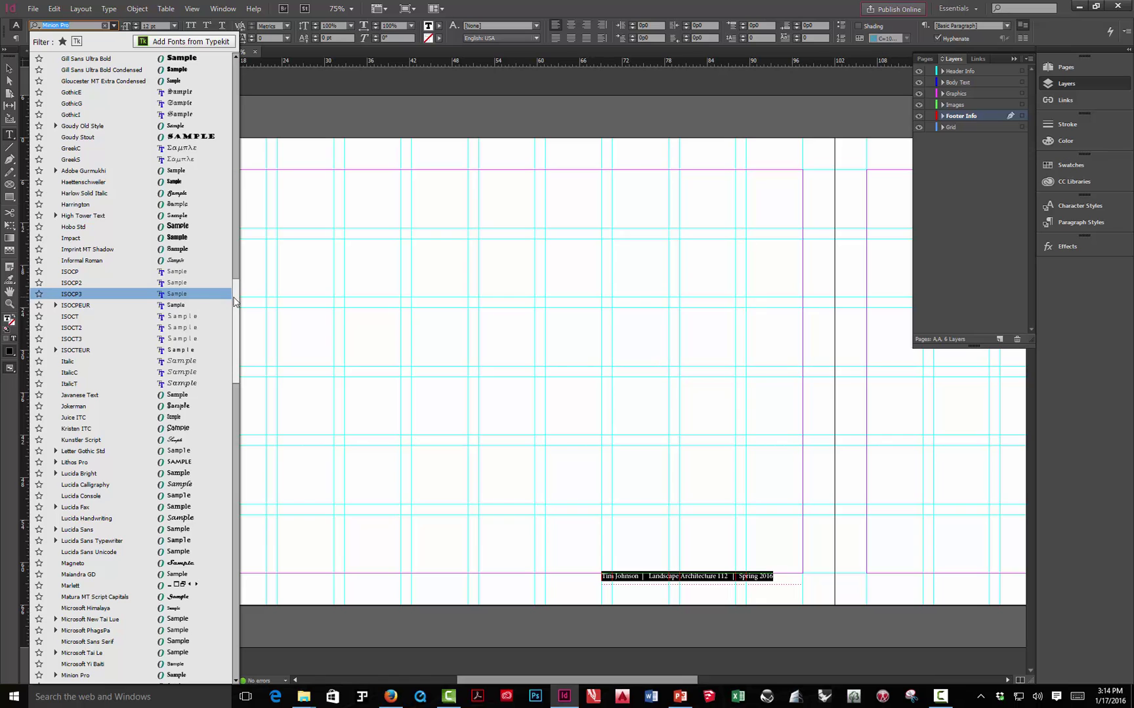
{"action": "left_click_drag", "start_coordinate": [235, 299], "coordinate": [230, 54]}
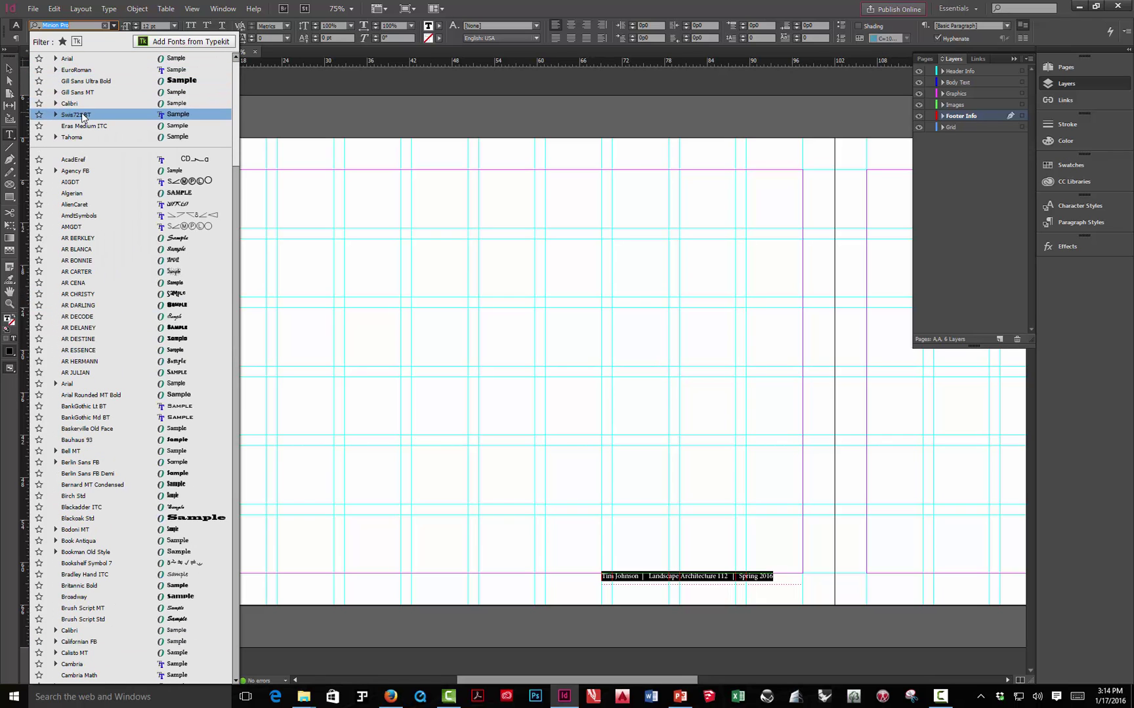
{"action": "left_click", "coordinate": [56, 59]}
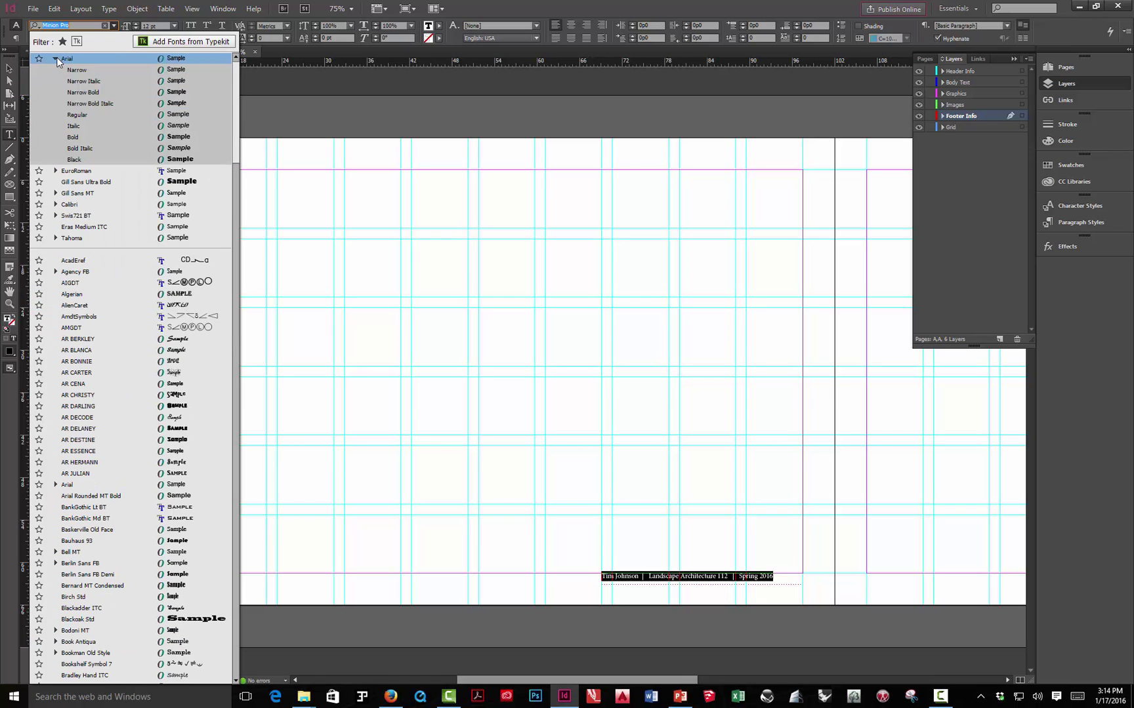
{"action": "left_click", "coordinate": [74, 114]}
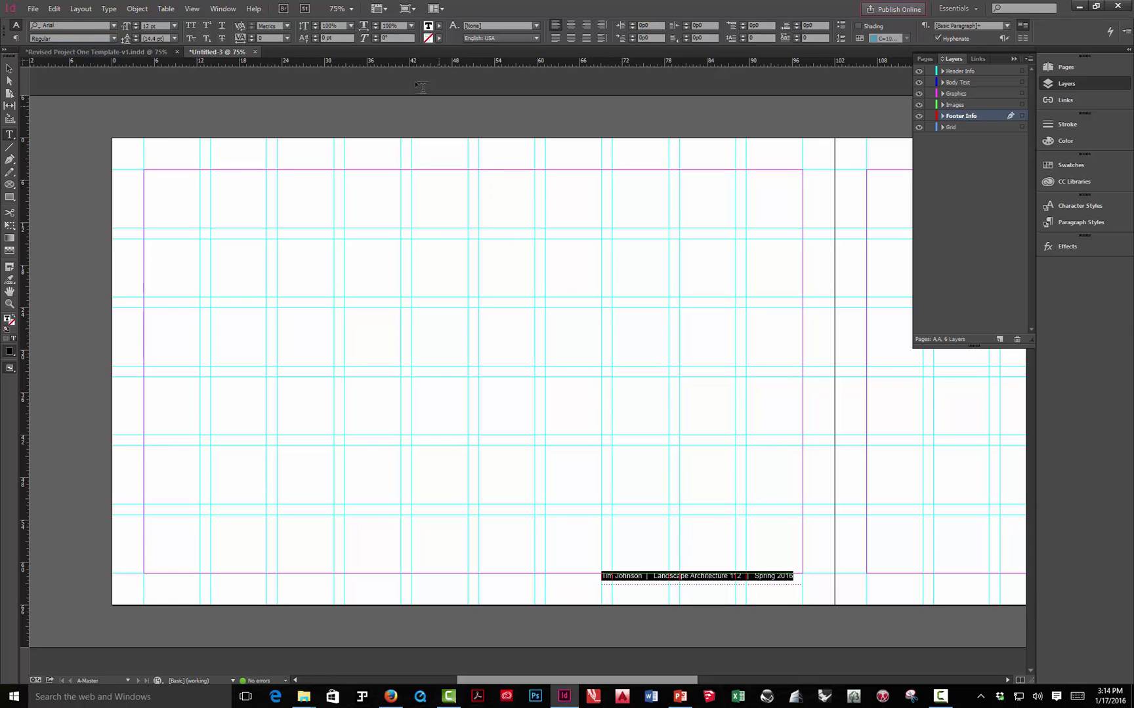
{"action": "left_click", "coordinate": [136, 25]}
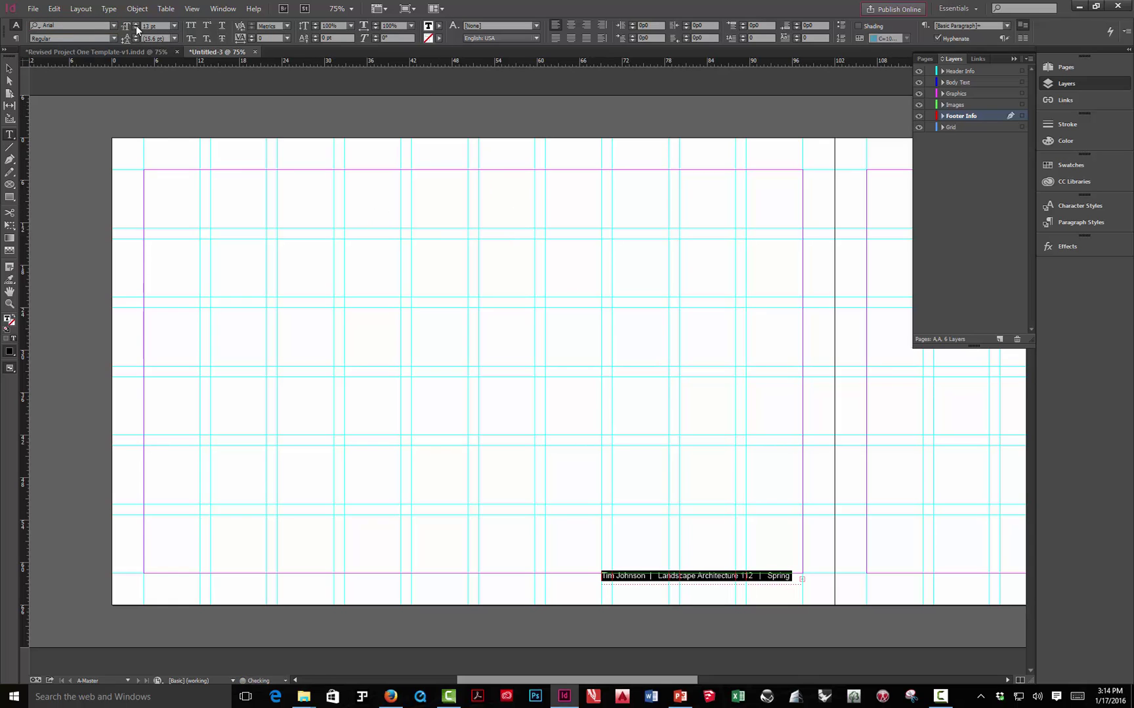
{"action": "left_click", "coordinate": [137, 27]}
{"action": "left_click", "coordinate": [137, 28]}
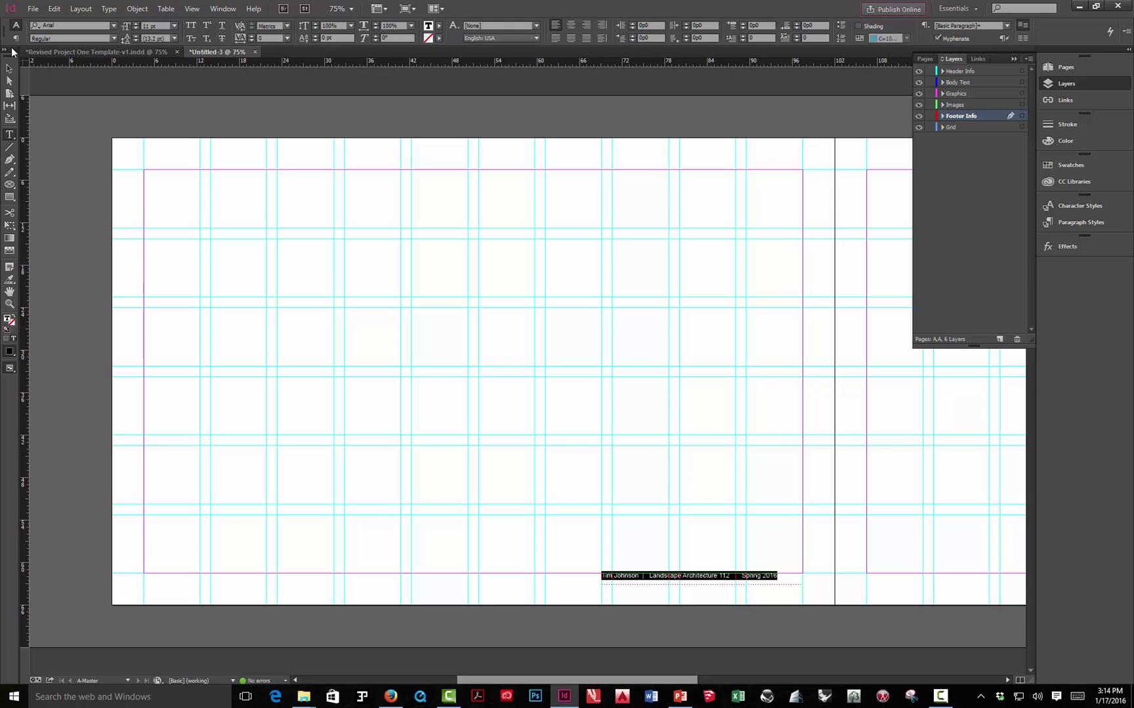
- Nudge the footer frame slightly lower with the arrow keys
{"action": "left_click", "coordinate": [9, 68]}
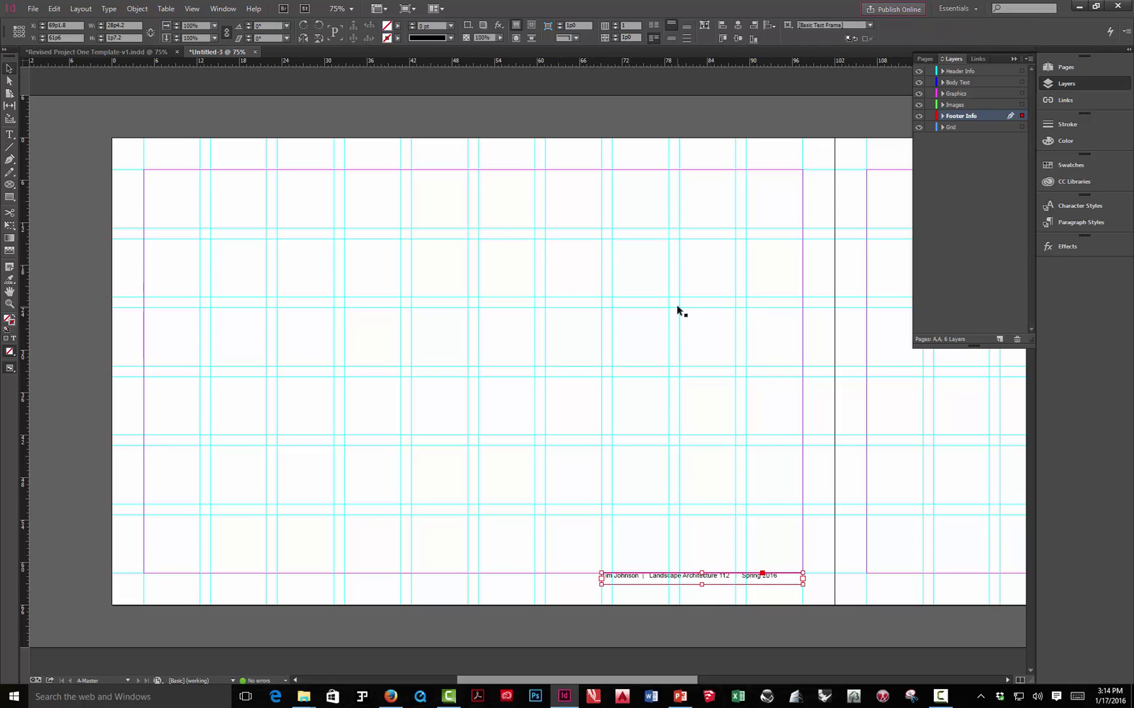
{"action": "key", "text": "Down"}
{"action": "key", "text": "Down"}
{"action": "key", "text": "Down"}
{"action": "key", "text": "Down"}
{"action": "key", "text": "Down"}
{"action": "key", "text": "Down"}
{"action": "key", "text": "Down"}
{"action": "key", "text": "Down"}
{"action": "key", "text": "Down"}
{"action": "key", "text": "Down"}
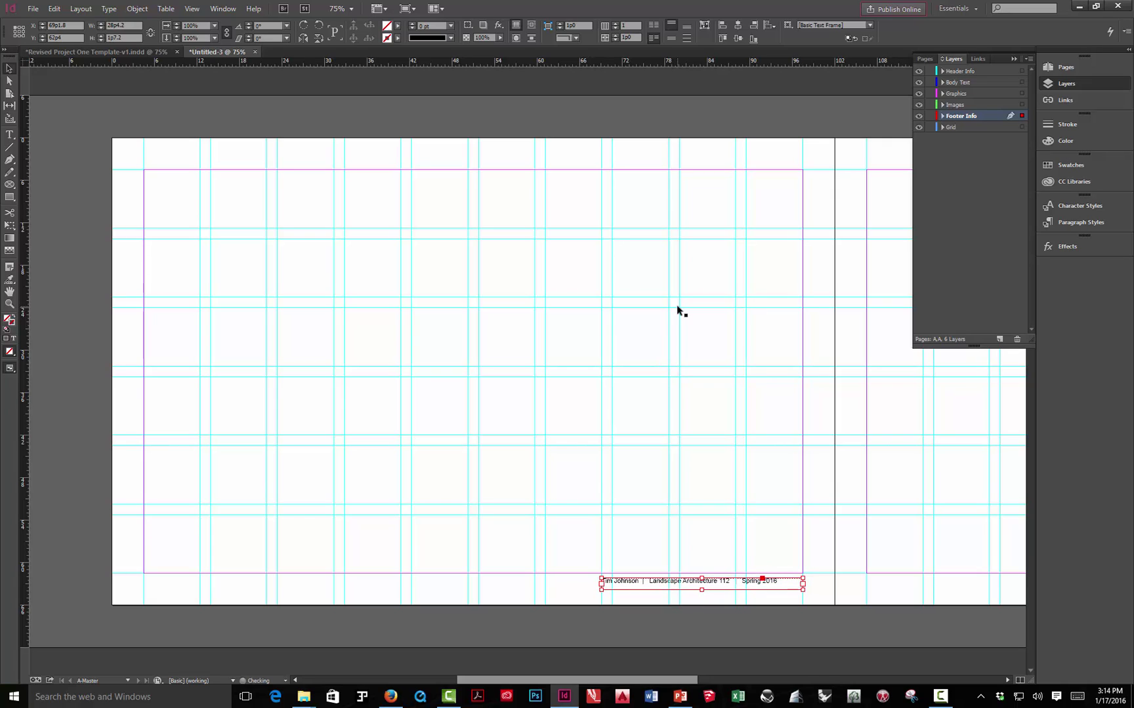
{"action": "key", "text": "Down"}
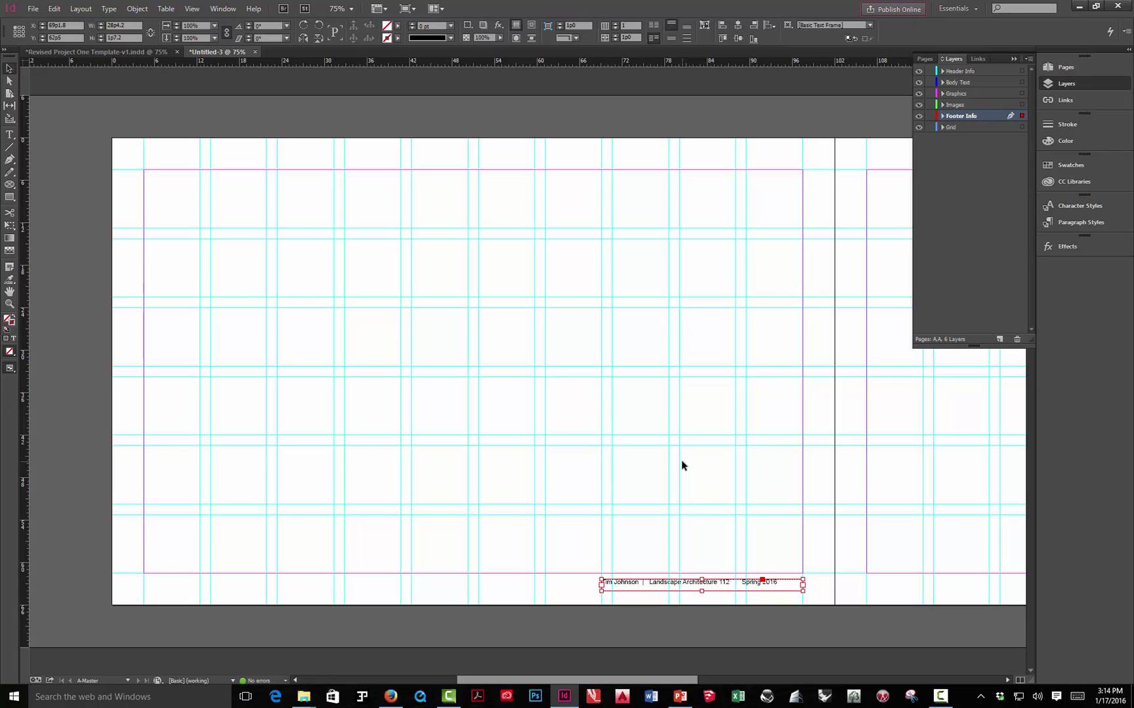
{"action": "key", "text": "Up"}
{"action": "key", "text": "Up"}
{"action": "key", "text": "Up"}
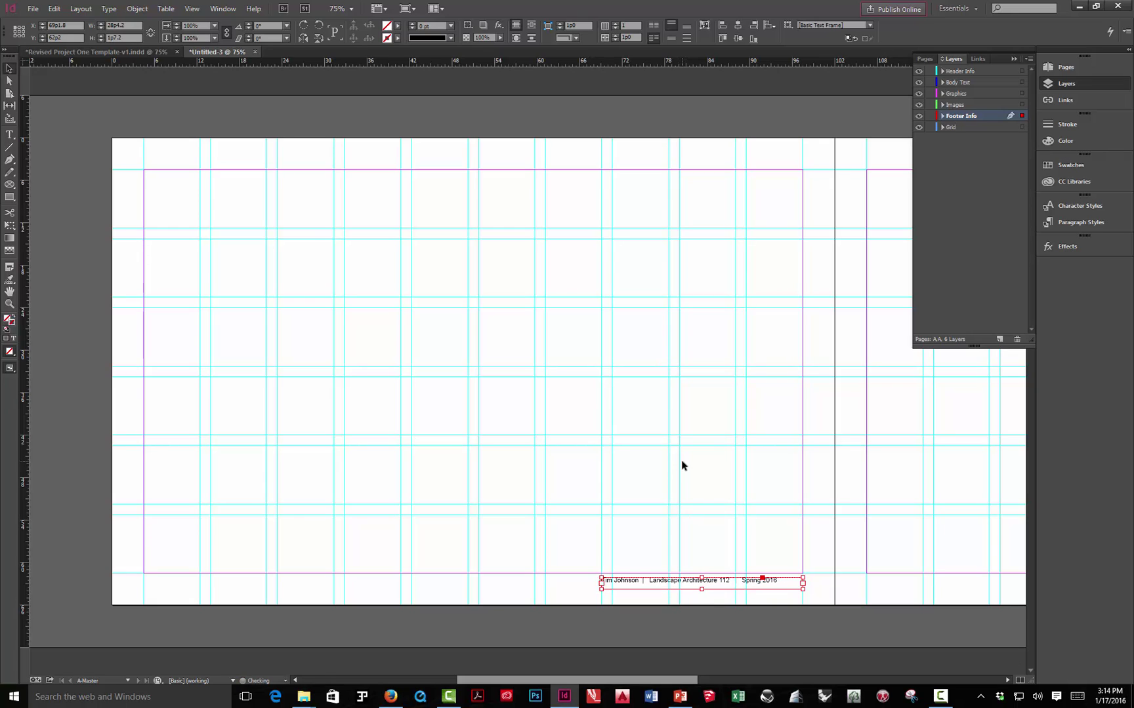
- Right-align the footer text so it ends at the left page's right margin
{"action": "double_click", "coordinate": [788, 586]}
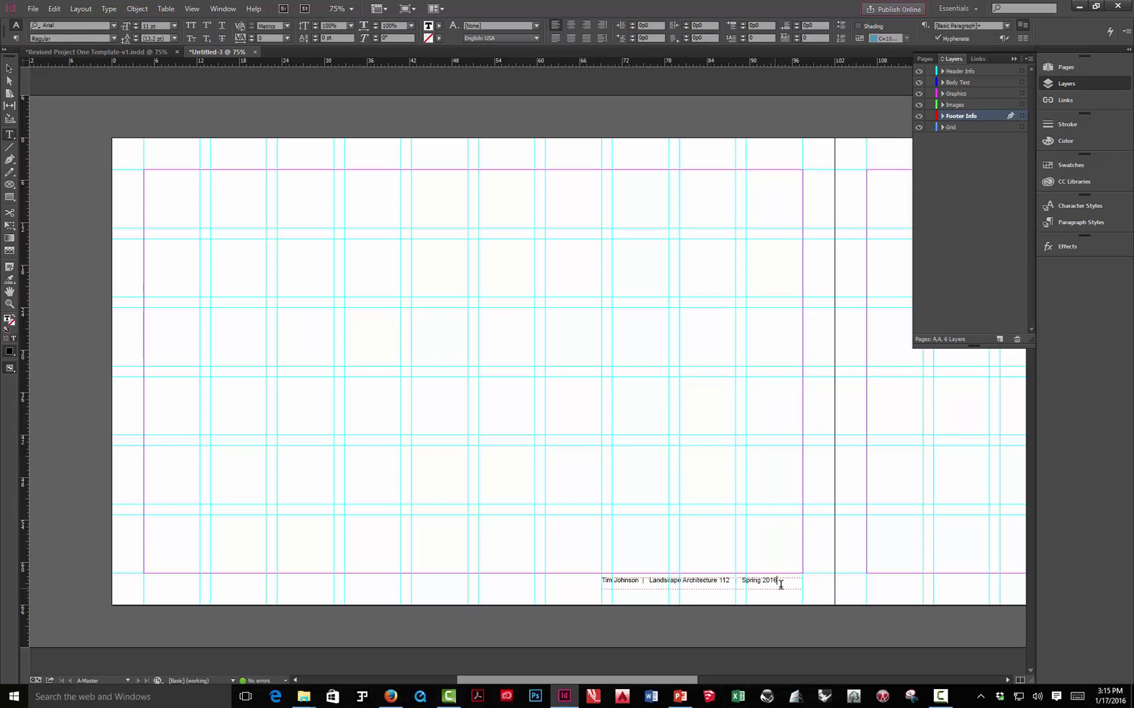
{"action": "left_click_drag", "start_coordinate": [781, 583], "coordinate": [569, 584]}
{"action": "key", "text": "ctrl+a"}
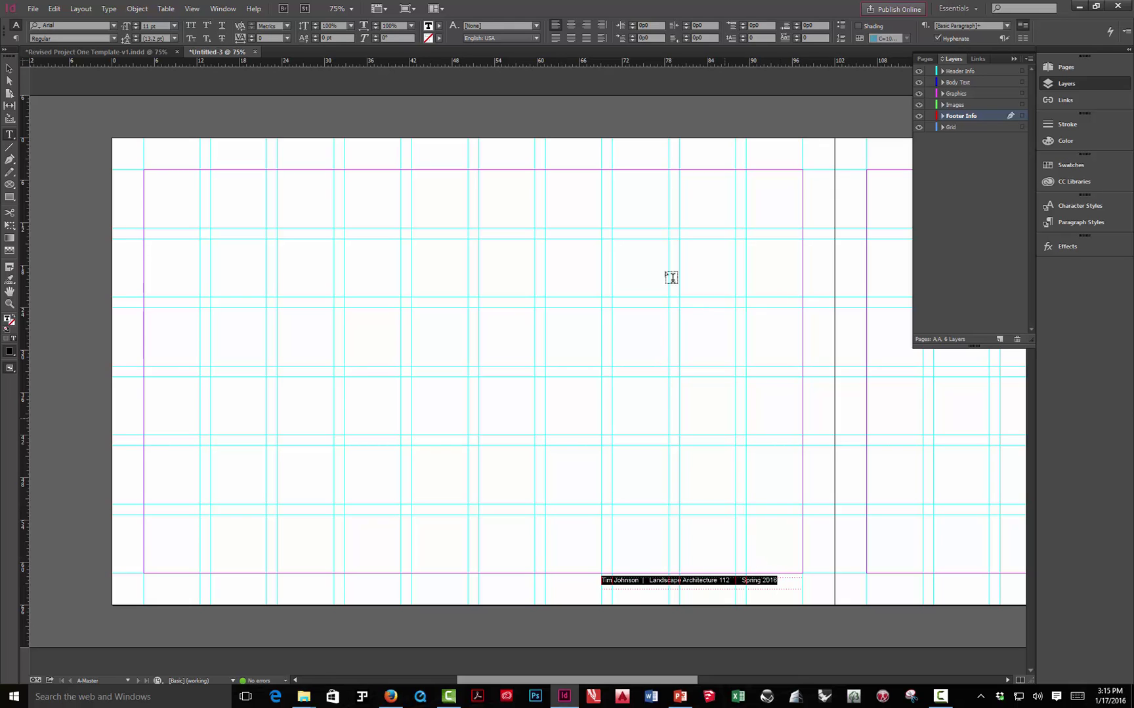
{"action": "left_click", "coordinate": [585, 25]}
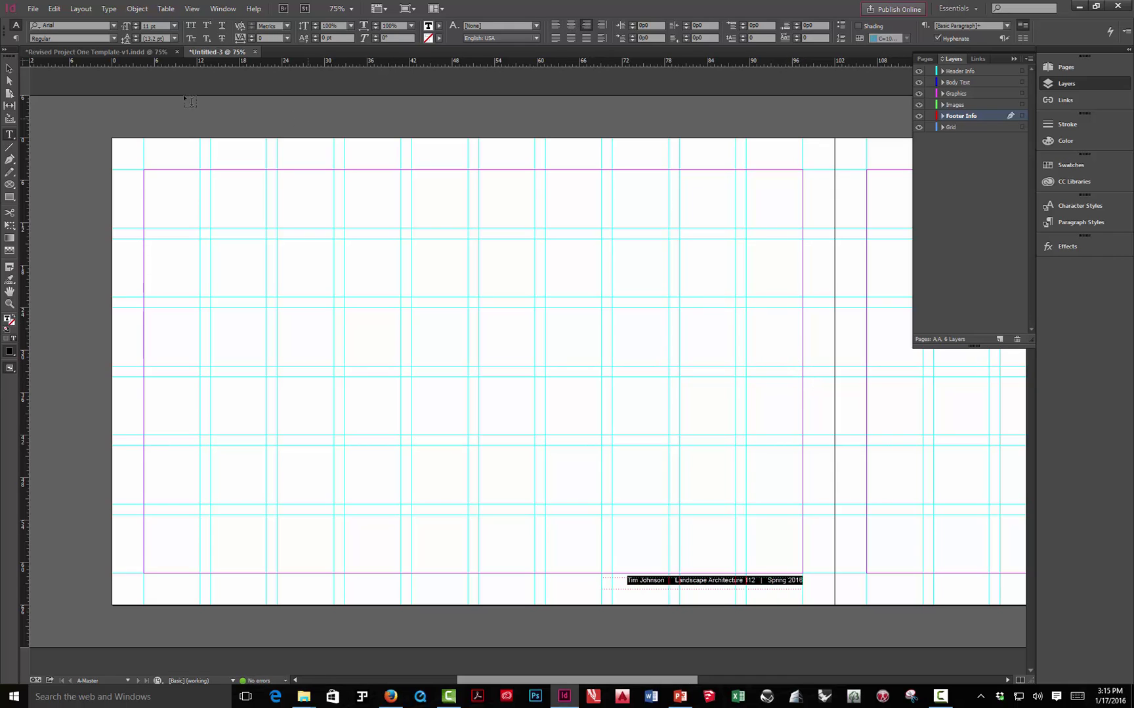
{"action": "key", "text": "Escape"}
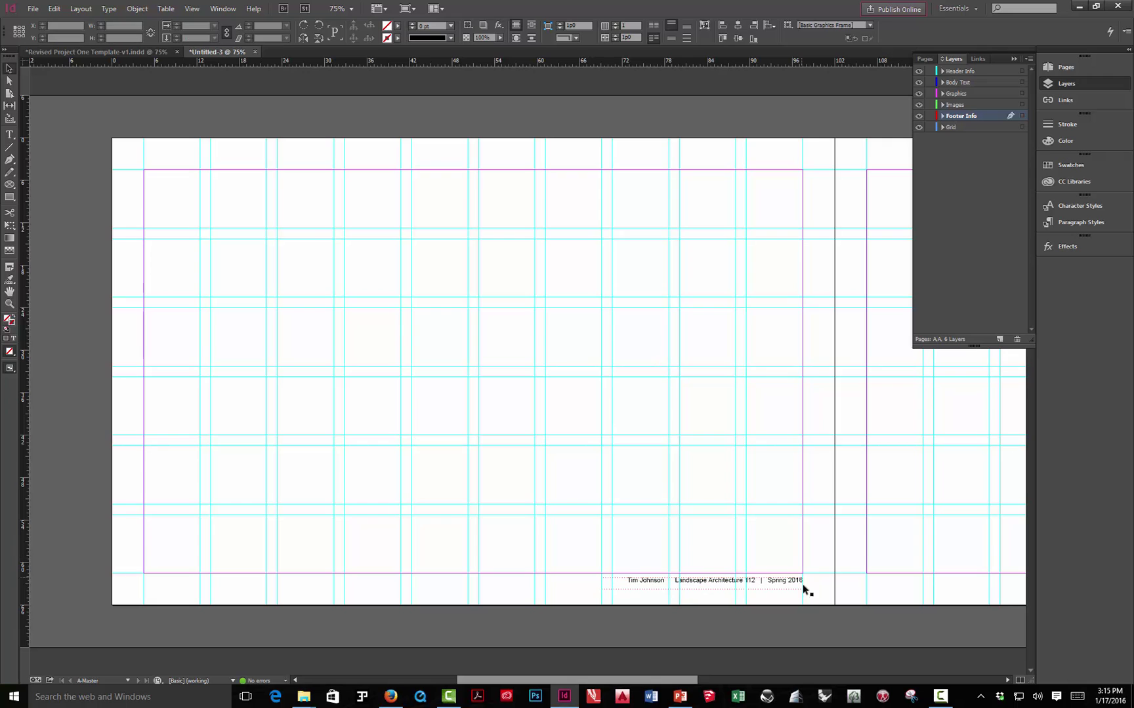
{"action": "left_click", "coordinate": [805, 589]}
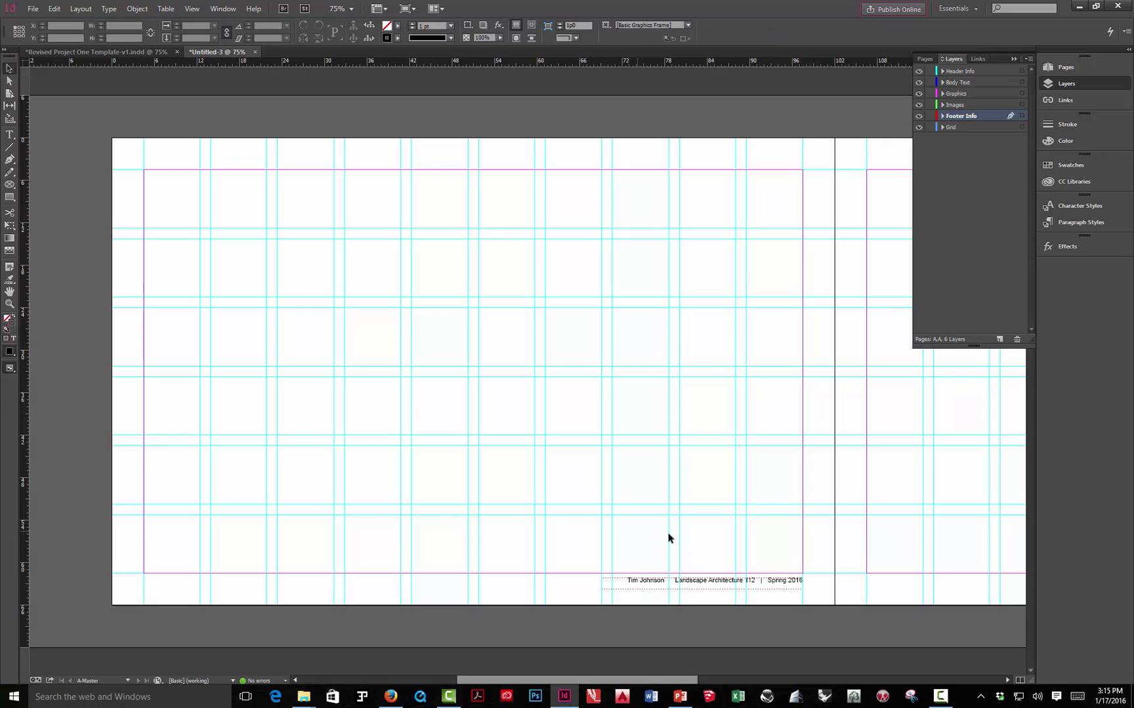
- Alt-drag a copy of the footer frame onto the bottom of the right page
{"action": "left_click_drag", "start_coordinate": [853, 557], "coordinate": [552, 557]}
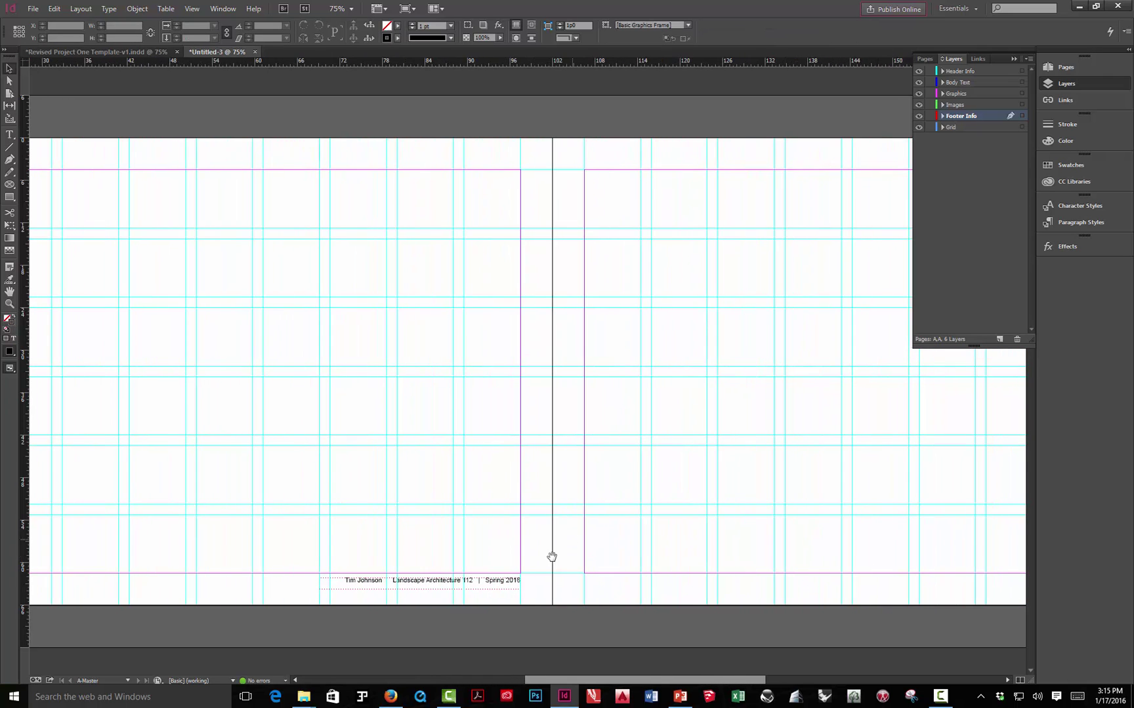
{"action": "left_click", "coordinate": [486, 583]}
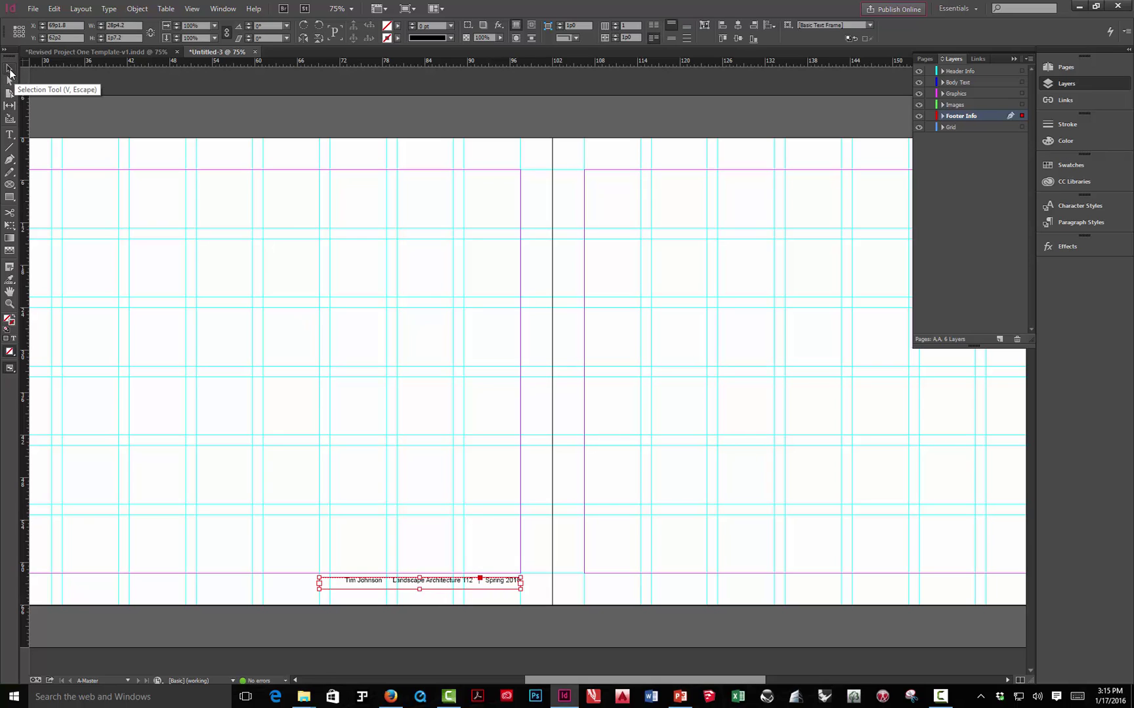
{"action": "left_click", "coordinate": [10, 81]}
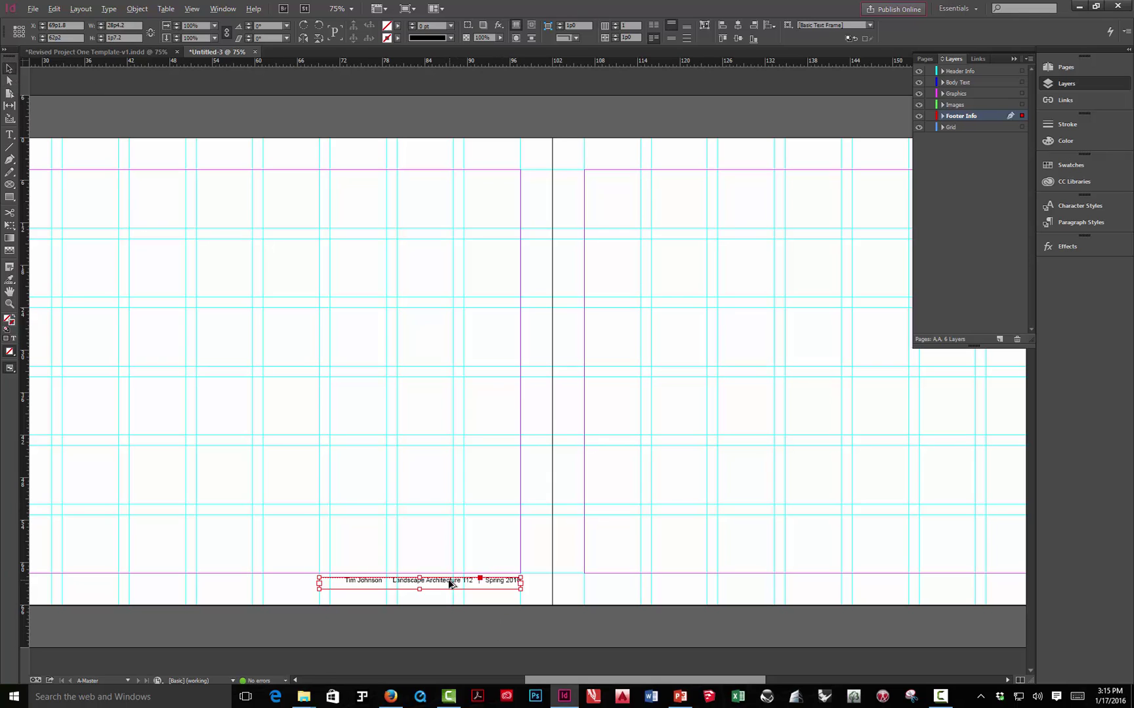
{"action": "left_click_drag", "start_coordinate": [450, 584], "coordinate": [715, 585]}
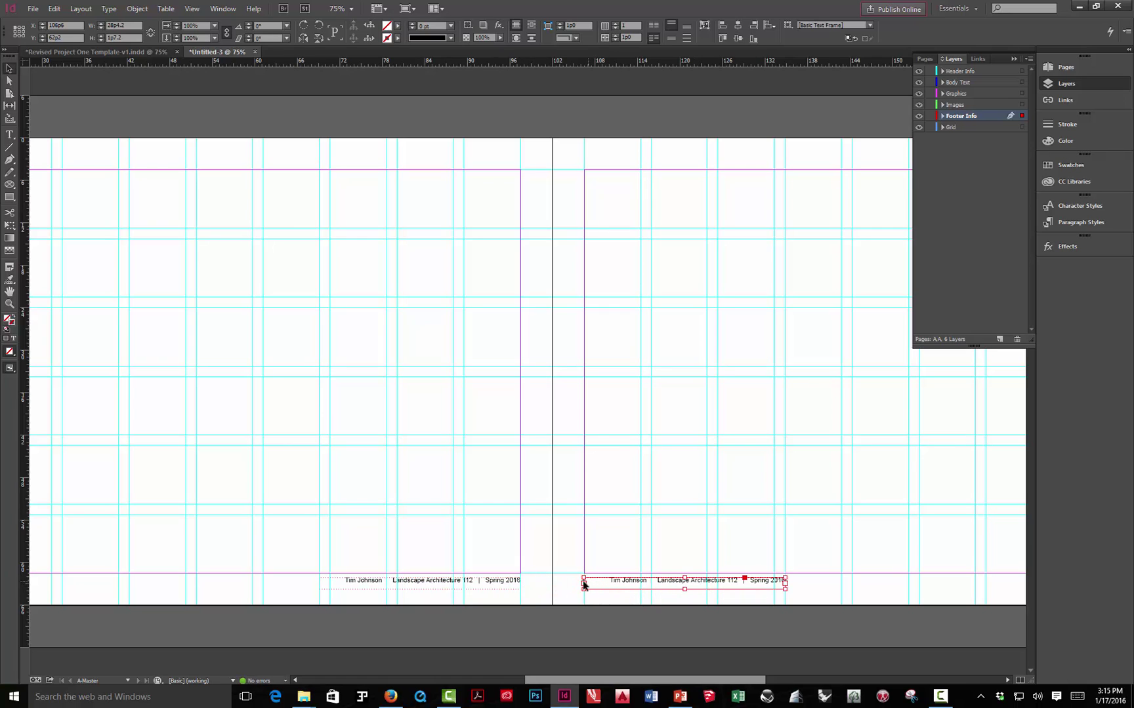
- Left-align the copied footer's text on the right page
{"action": "double_click", "coordinate": [628, 586]}
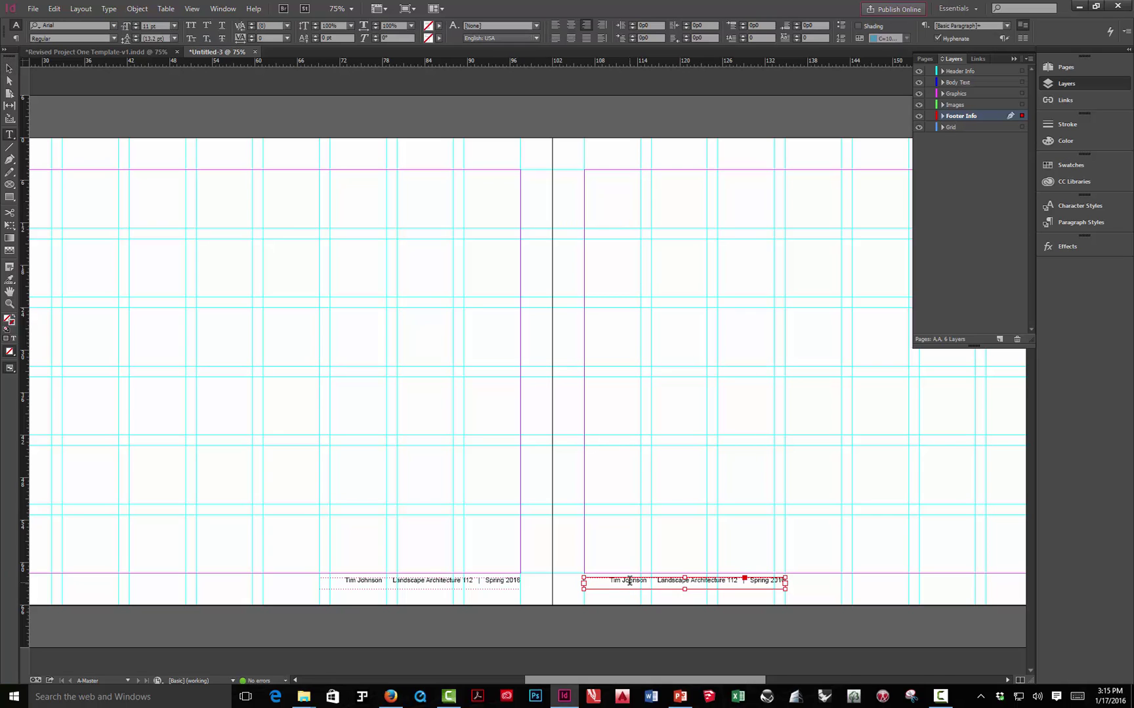
{"action": "key", "text": "ctrl+a"}
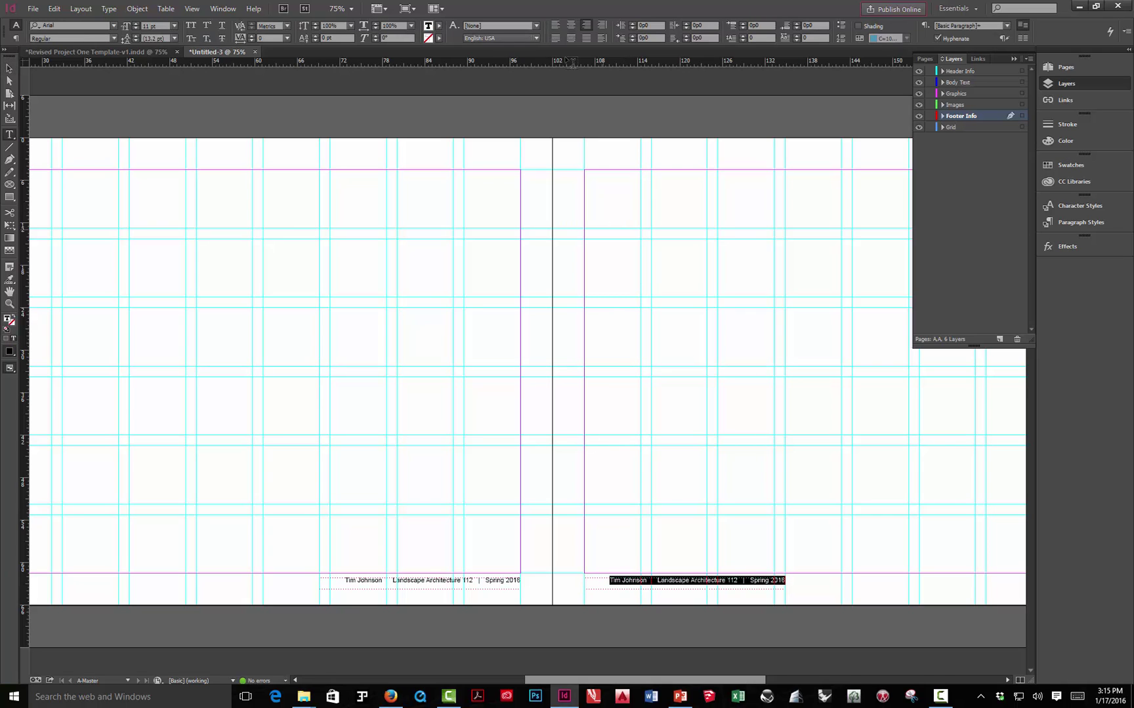
{"action": "left_click", "coordinate": [557, 27]}
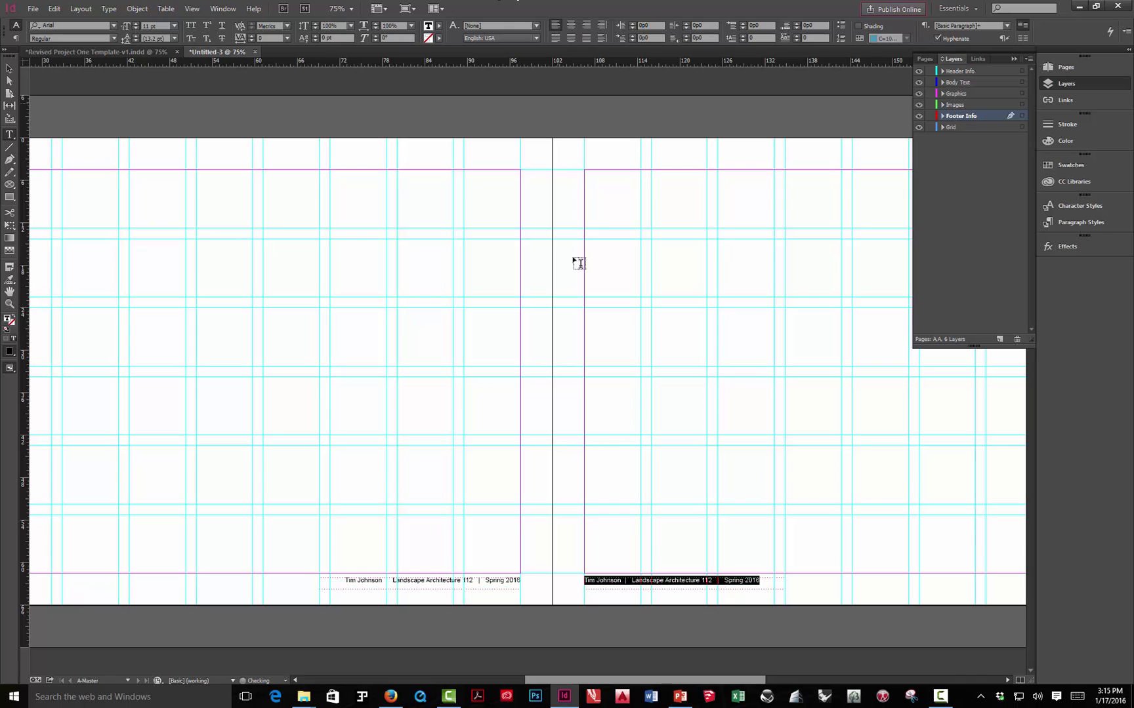
{"action": "left_click", "coordinate": [8, 69]}
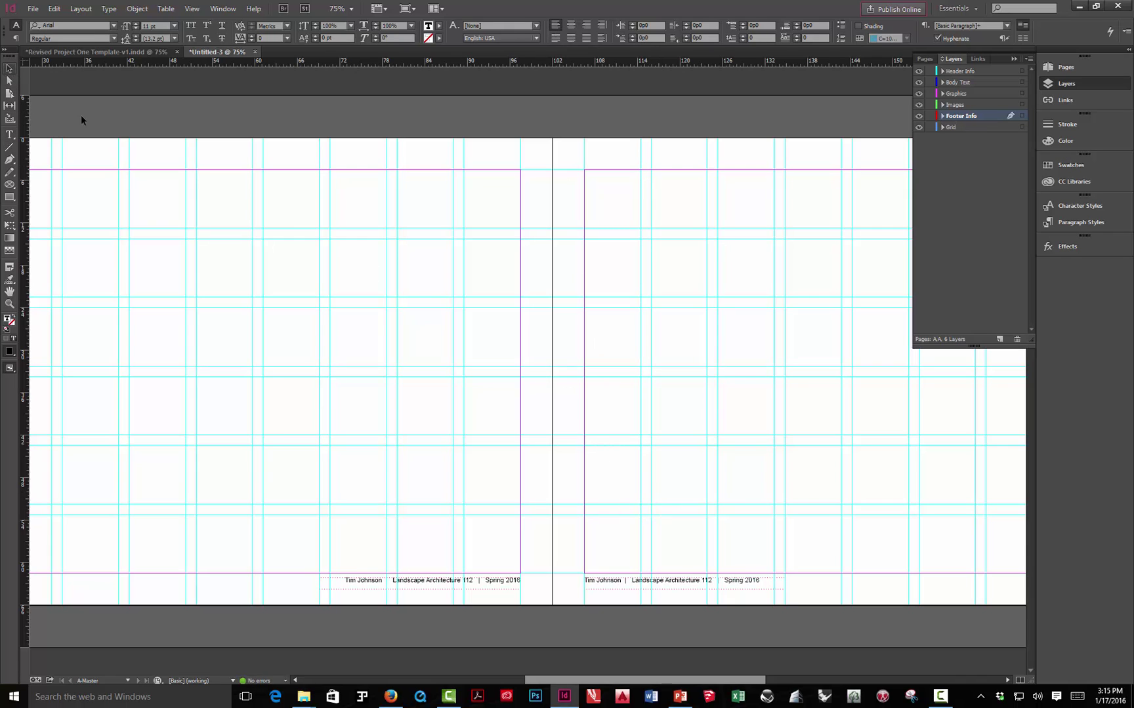
{"action": "left_click", "coordinate": [205, 119]}
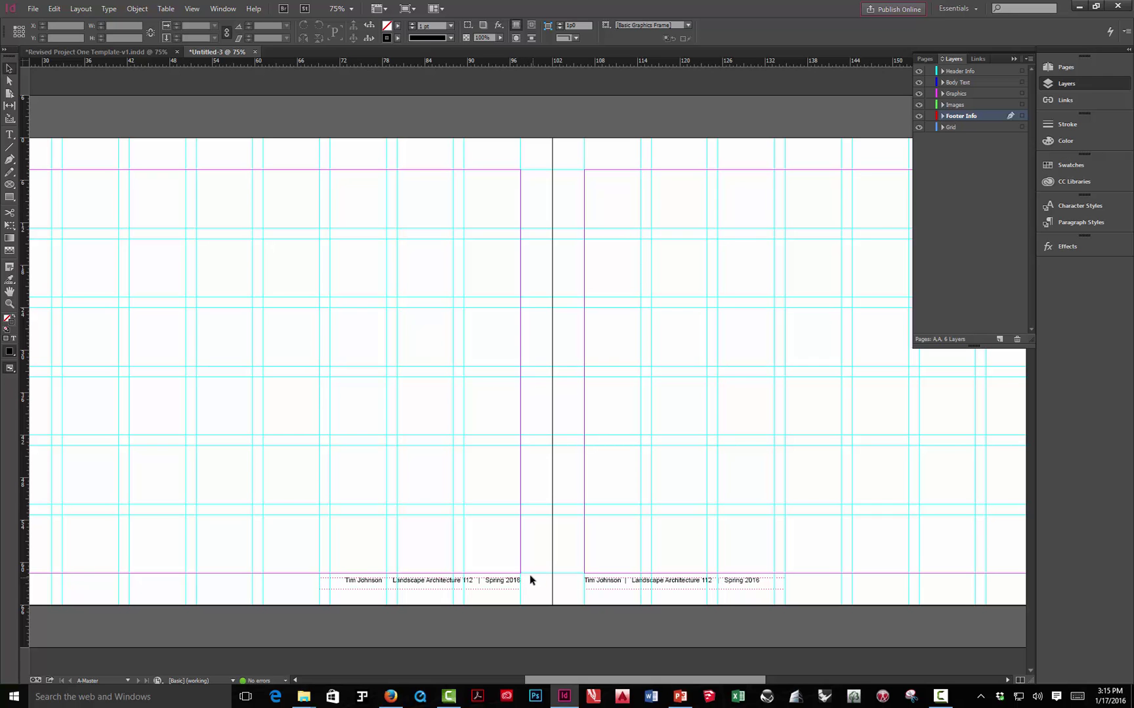
- Copy the footer frame to the left page's bottom-left and replace its text with 'Page |'
{"action": "left_click_drag", "start_coordinate": [526, 564], "coordinate": [852, 517]}
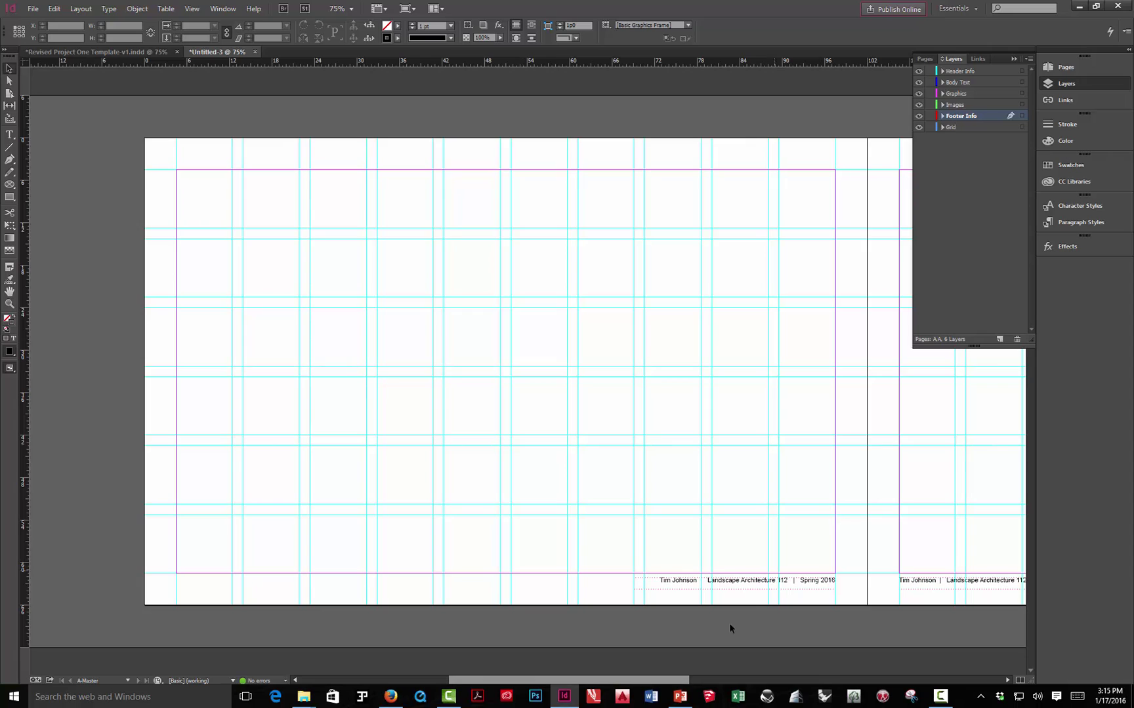
{"action": "left_click", "coordinate": [733, 587]}
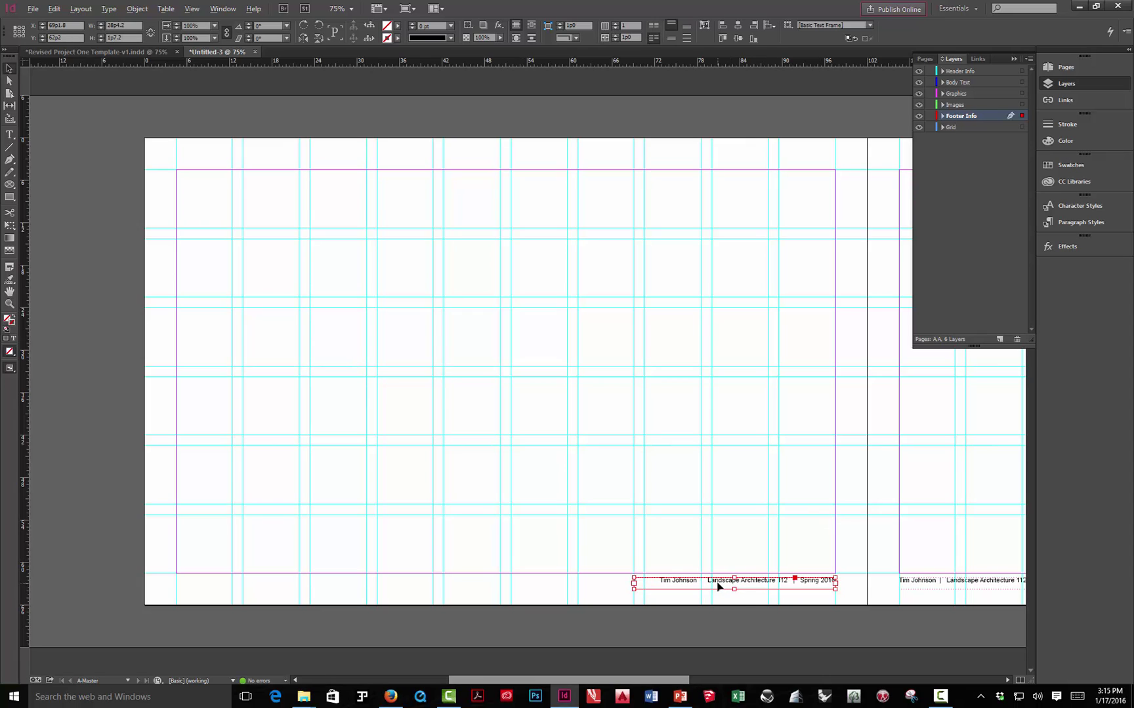
{"action": "left_click_drag", "start_coordinate": [717, 586], "coordinate": [261, 581]}
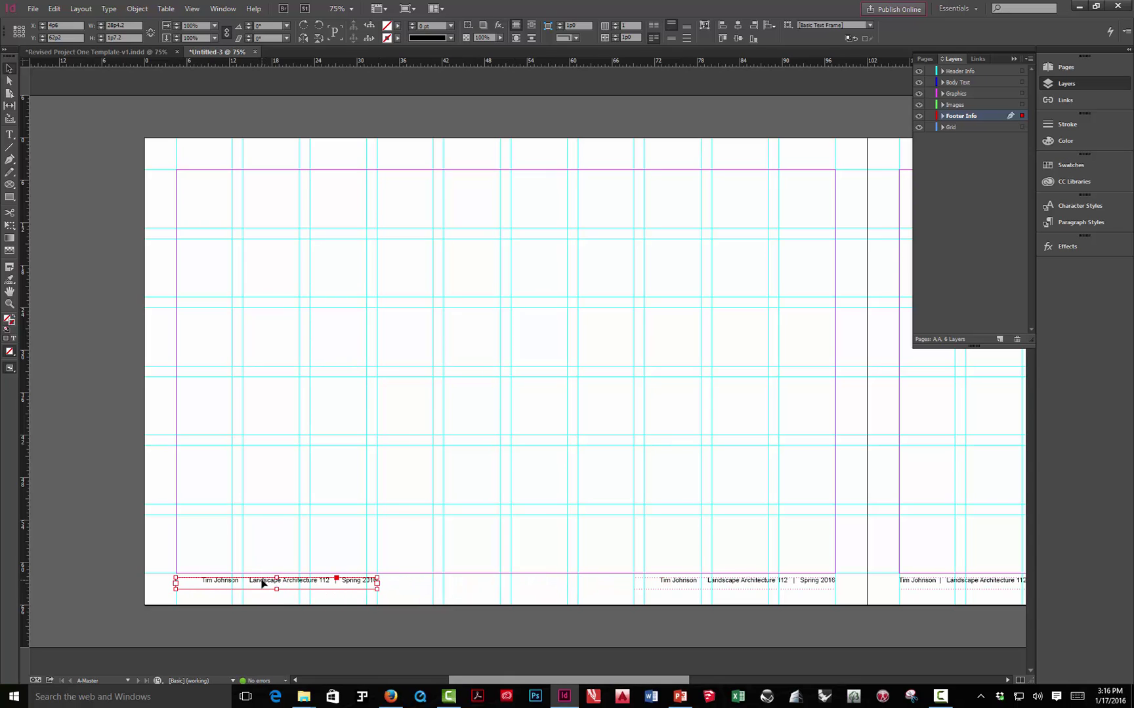
{"action": "double_click", "coordinate": [262, 582]}
{"action": "key", "text": "ctrl+a"}
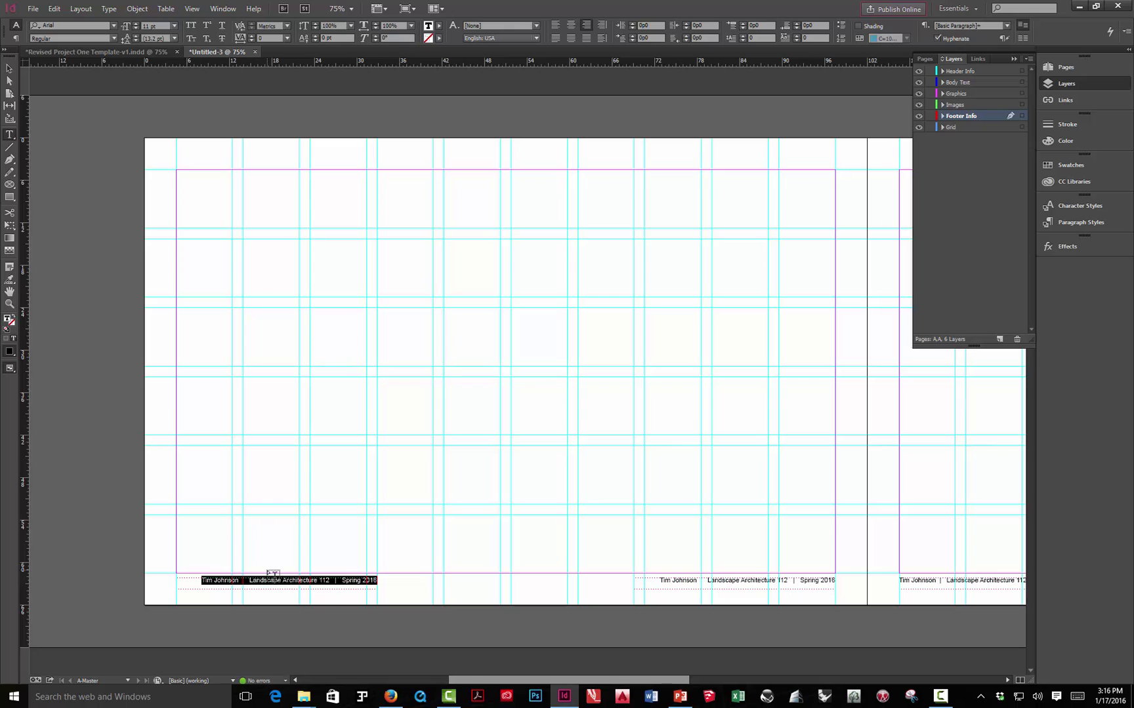
{"action": "type", "text": "Page"}
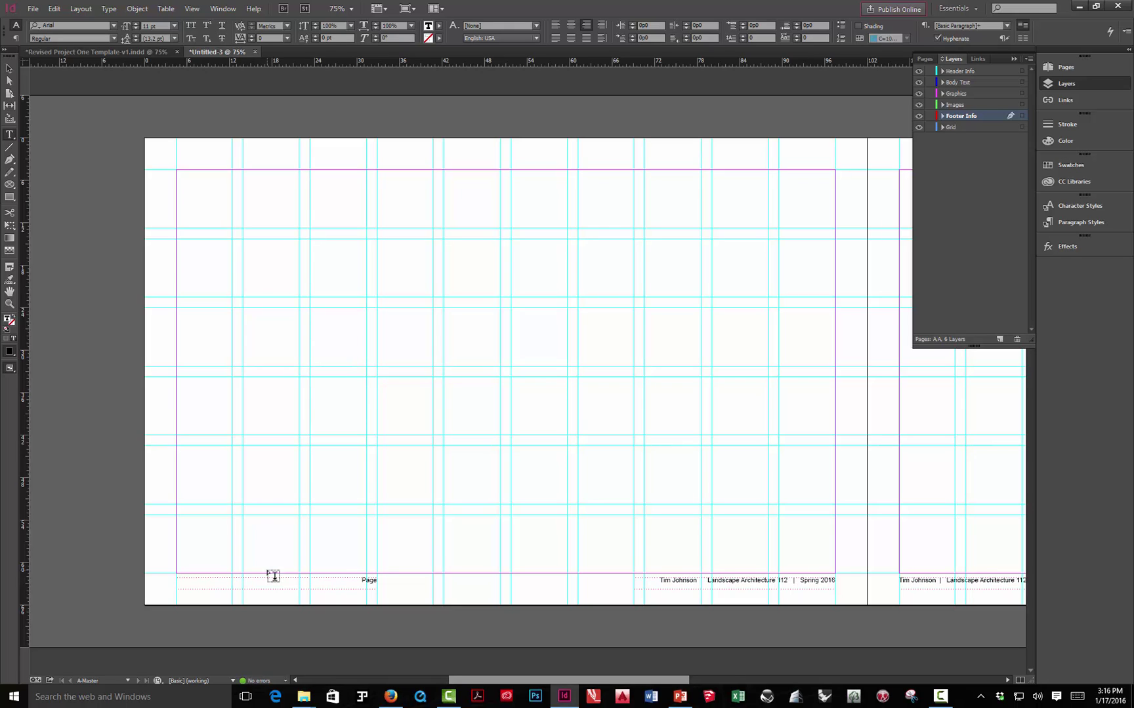
{"action": "type", "text": " |"}
- Insert the Current Page Number marker after 'Page |' in the new footer
{"action": "left_click", "coordinate": [85, 11]}
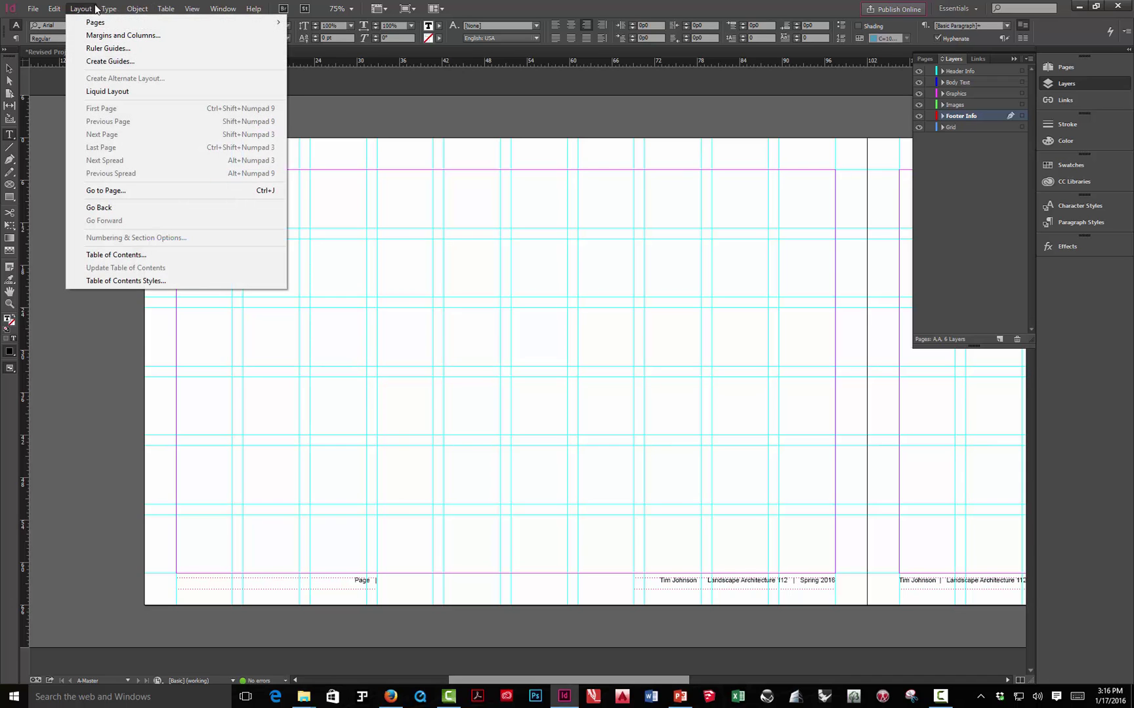
{"action": "mouse_move", "coordinate": [111, 9]}
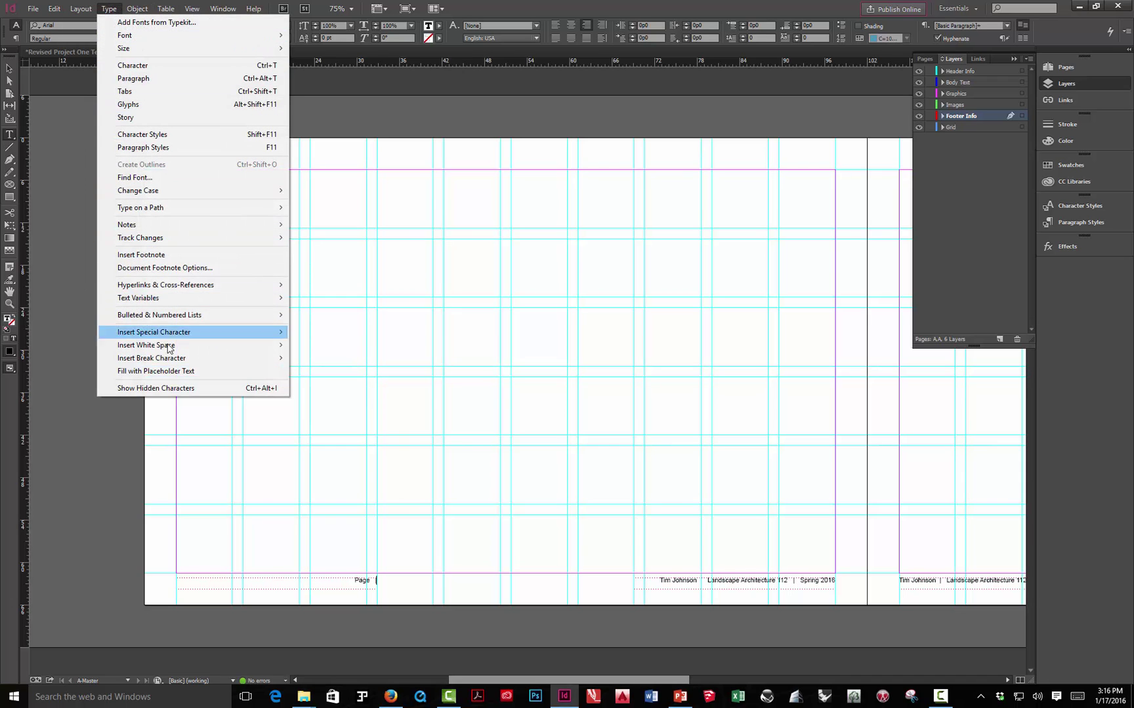
{"action": "mouse_move", "coordinate": [139, 336]}
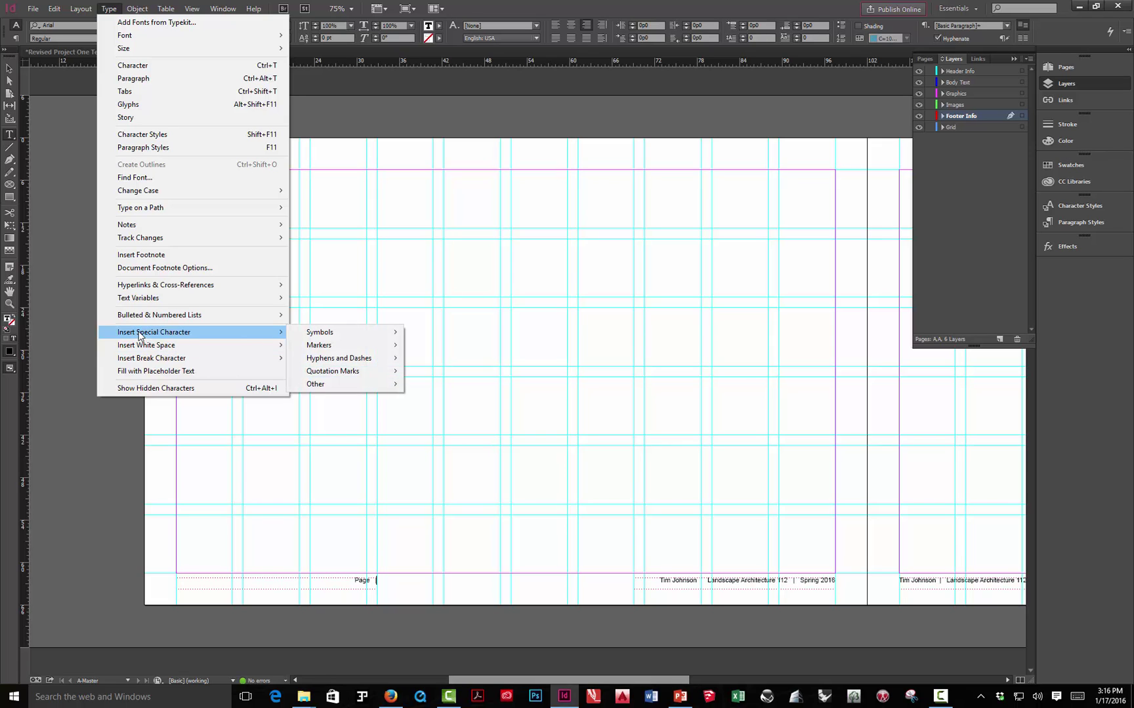
{"action": "mouse_move", "coordinate": [320, 349]}
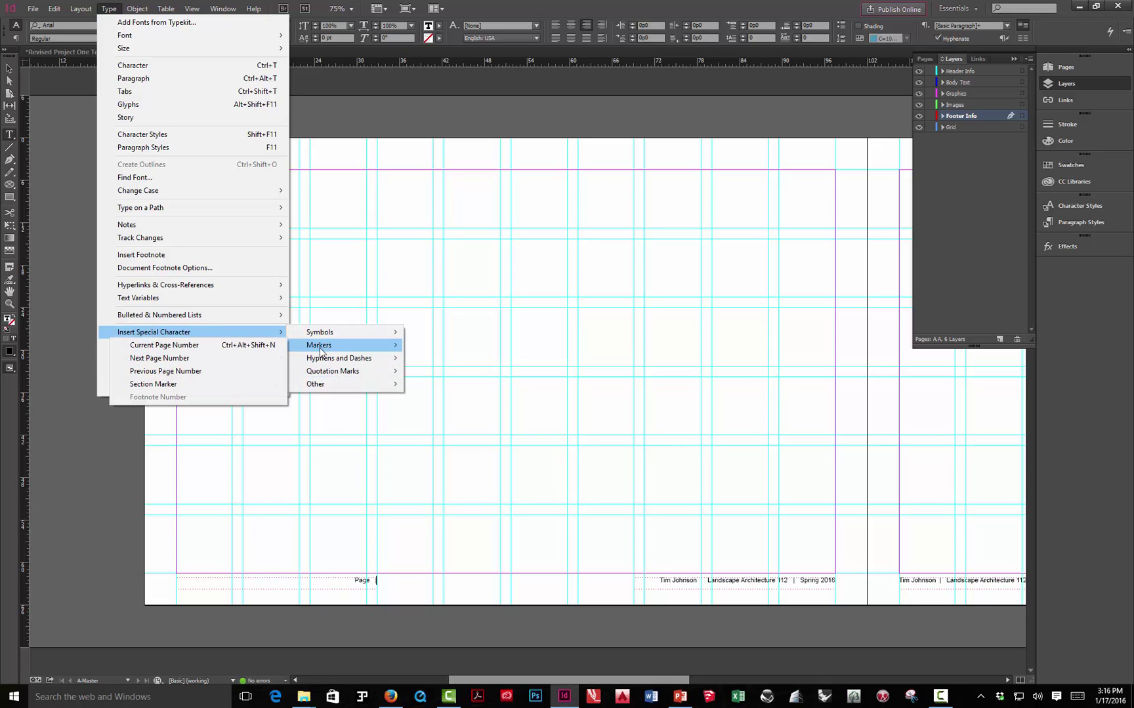
{"action": "left_click", "coordinate": [223, 348]}
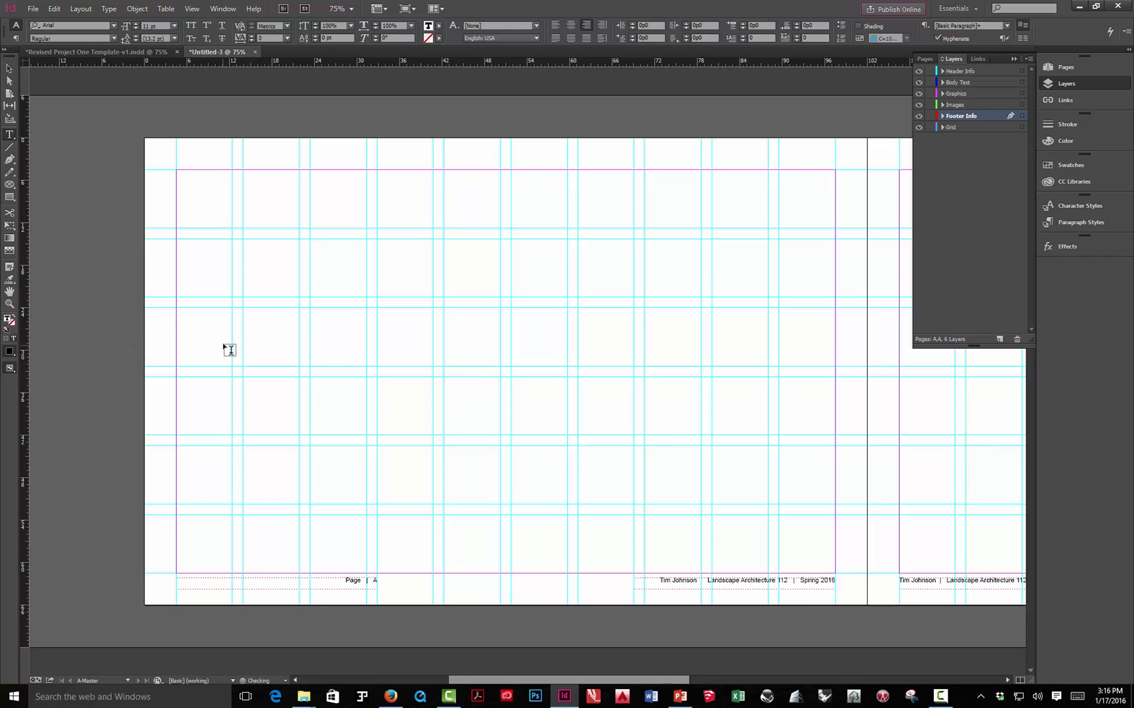
{"action": "left_click", "coordinate": [9, 68]}
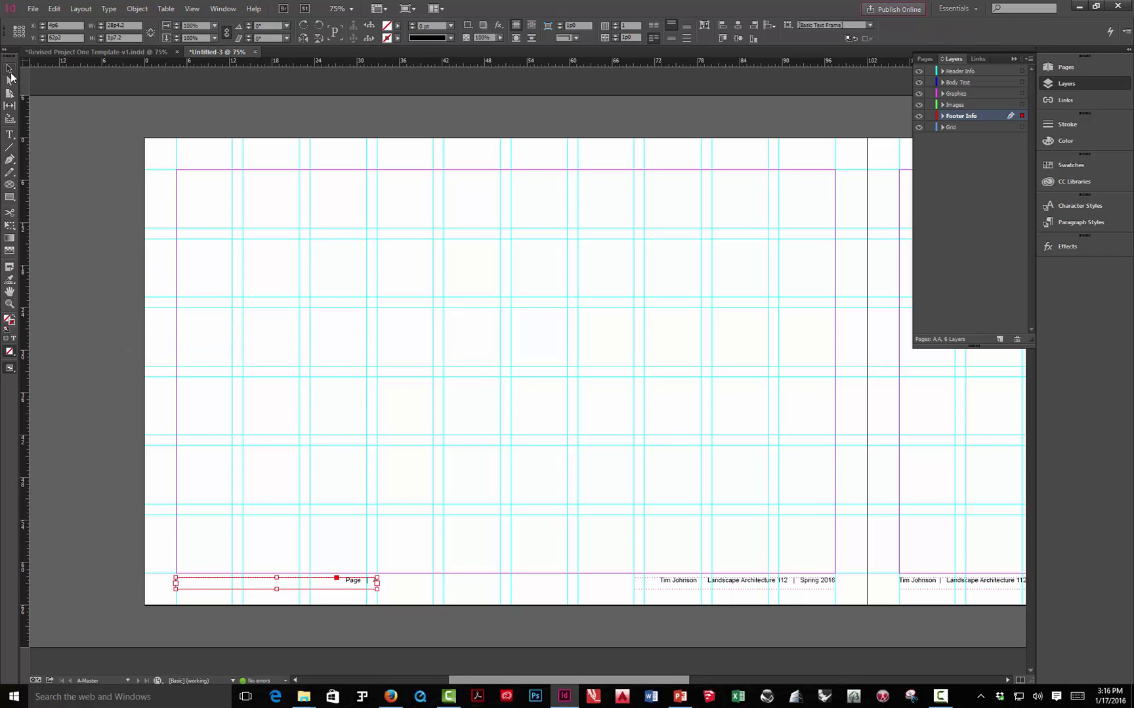
{"action": "left_click", "coordinate": [96, 209]}
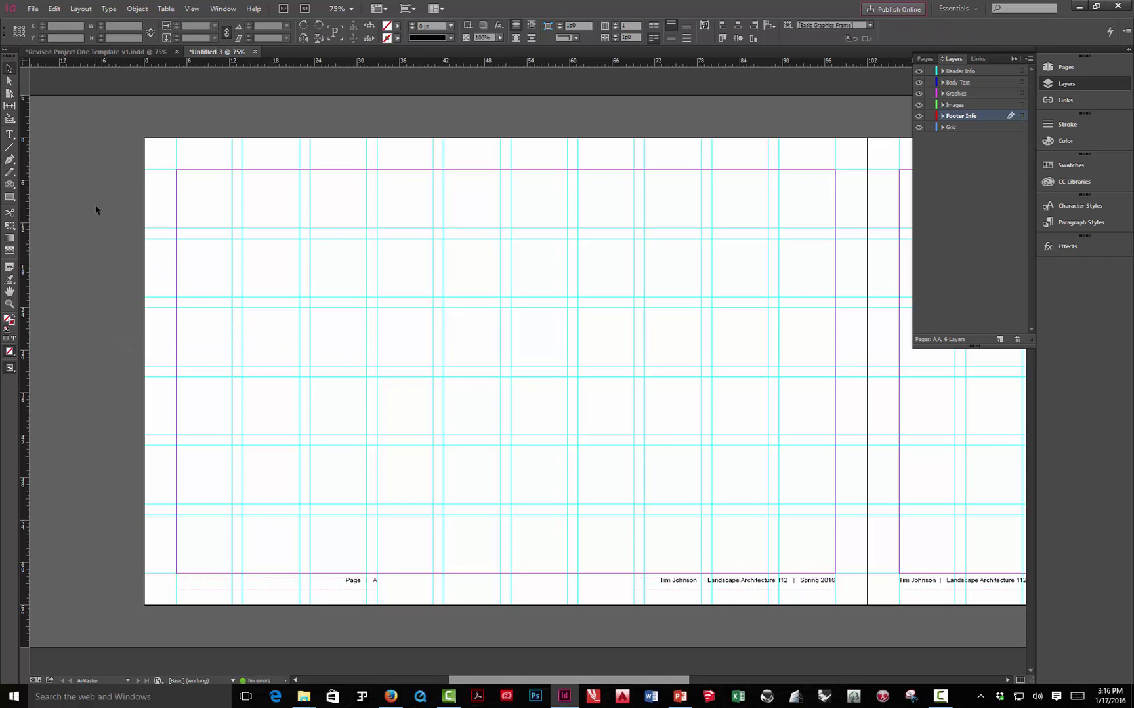
- Left-align the 'Page | A' footer line
{"action": "double_click", "coordinate": [340, 581]}
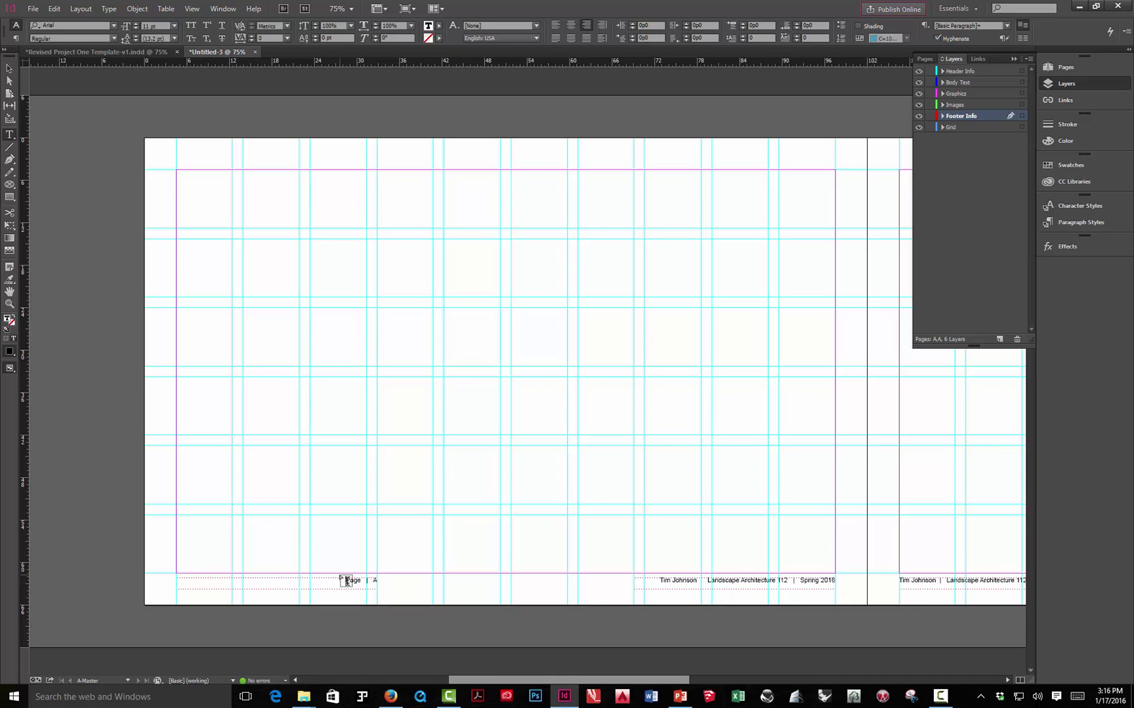
{"action": "triple_click", "coordinate": [343, 580]}
{"action": "left_click", "coordinate": [556, 26]}
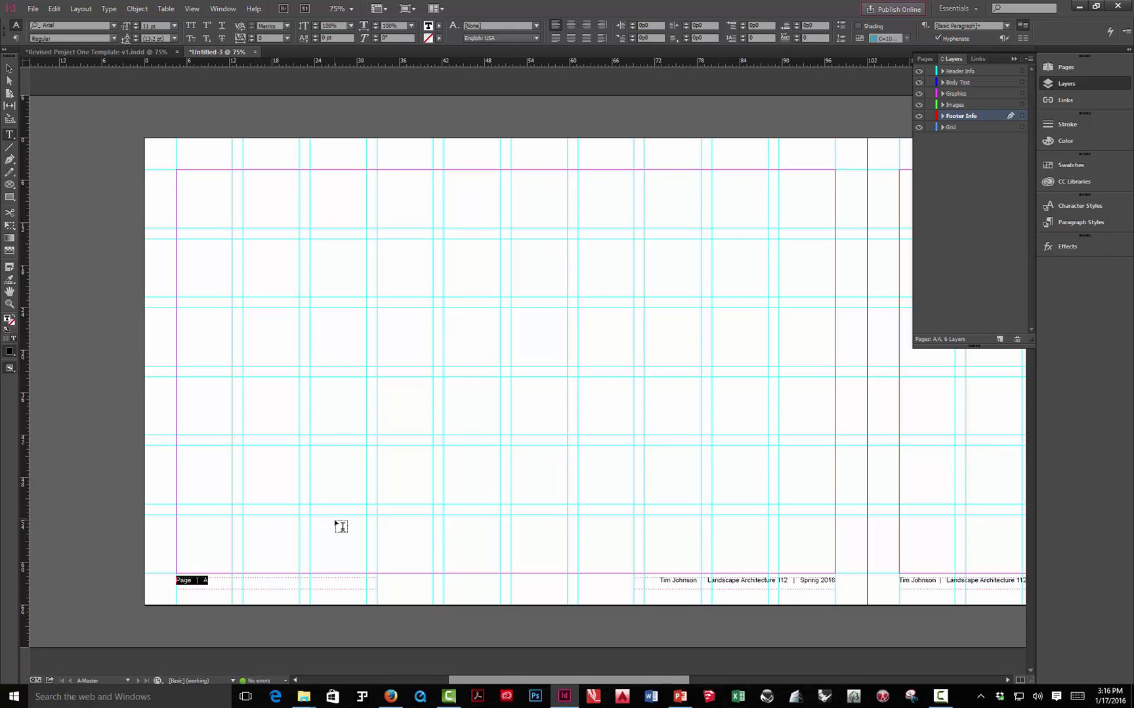
{"action": "left_click", "coordinate": [9, 68]}
{"action": "left_click", "coordinate": [152, 265]}
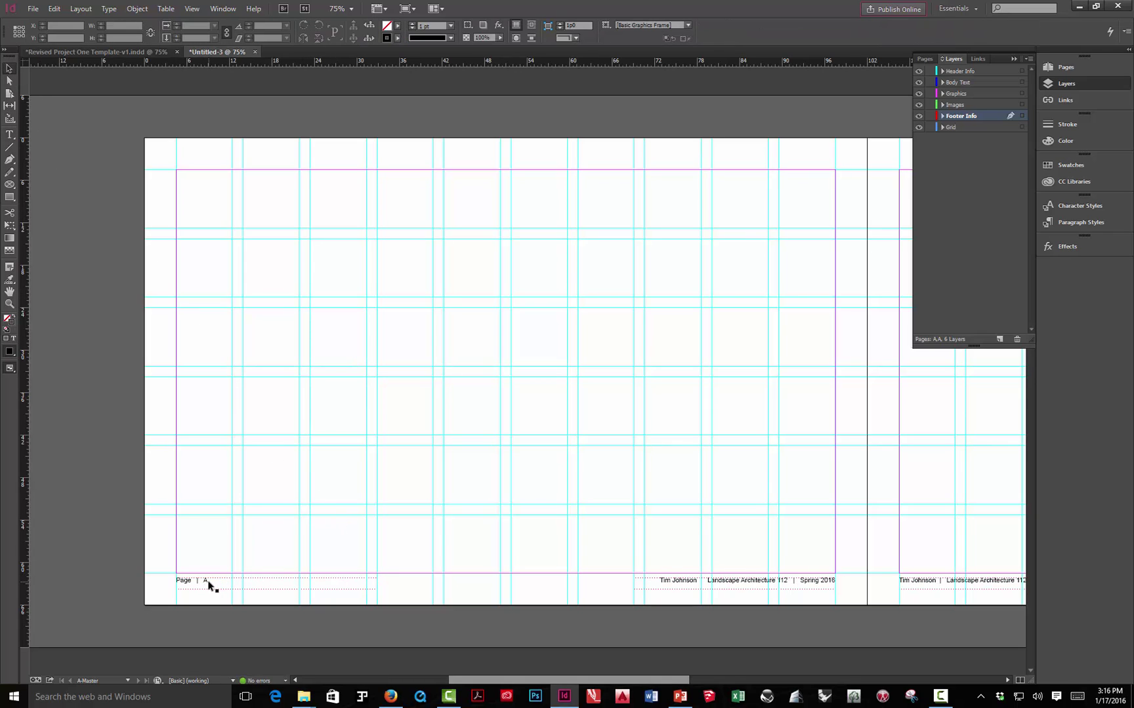
- Check page 1's footer in the Pages panel, then return to A-Master and select the 'Page | A' frame
{"action": "left_click", "coordinate": [1062, 70]}
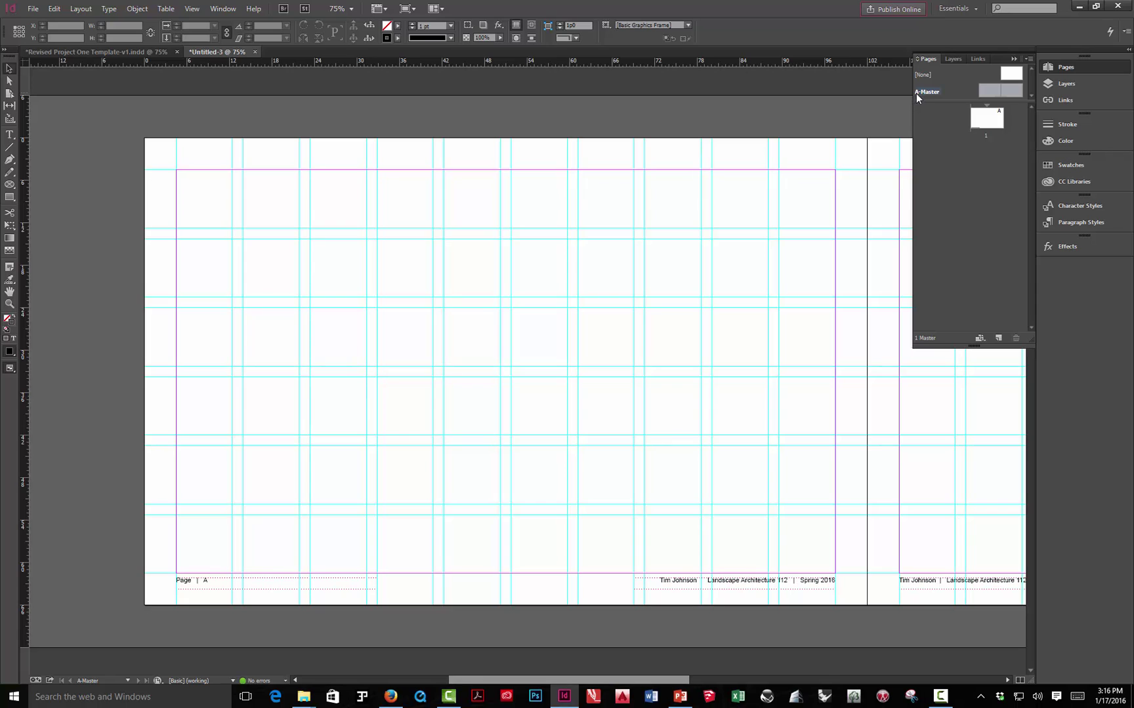
{"action": "double_click", "coordinate": [989, 120]}
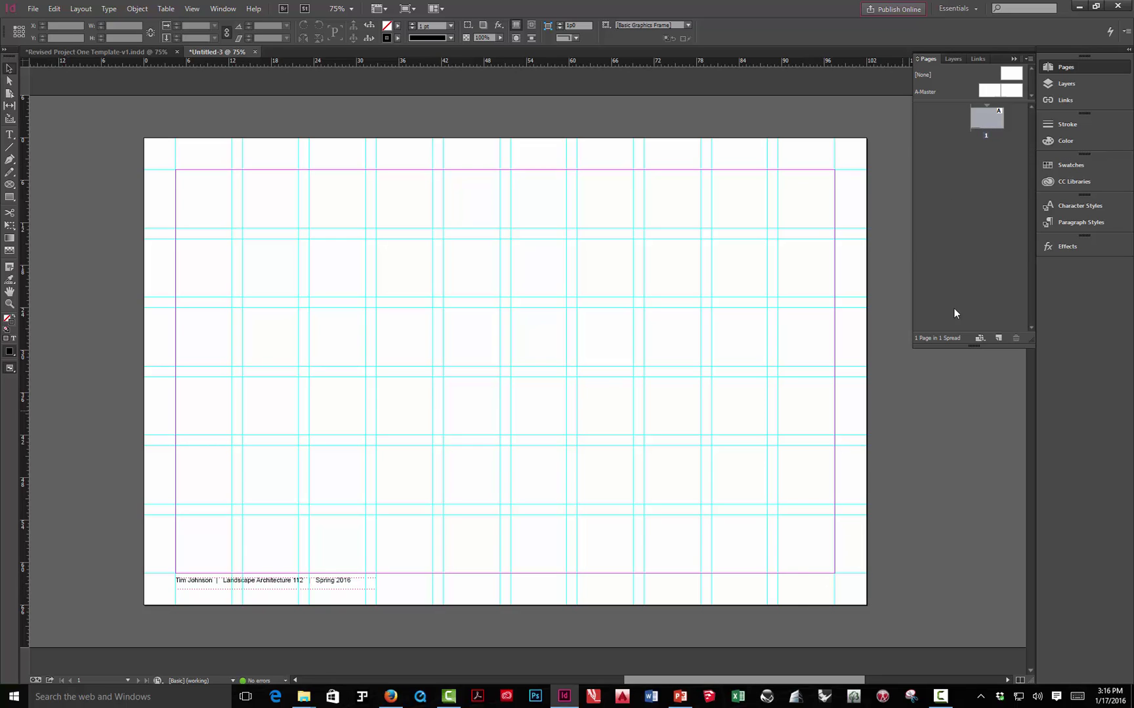
{"action": "double_click", "coordinate": [991, 92]}
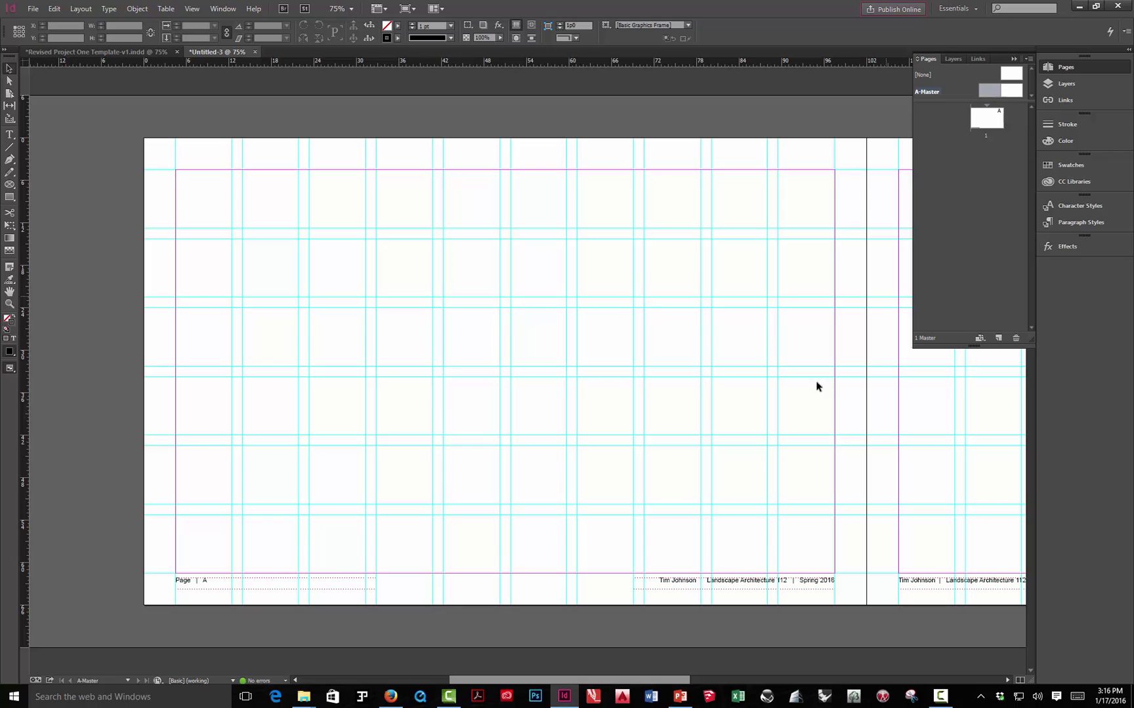
{"action": "left_click", "coordinate": [186, 583]}
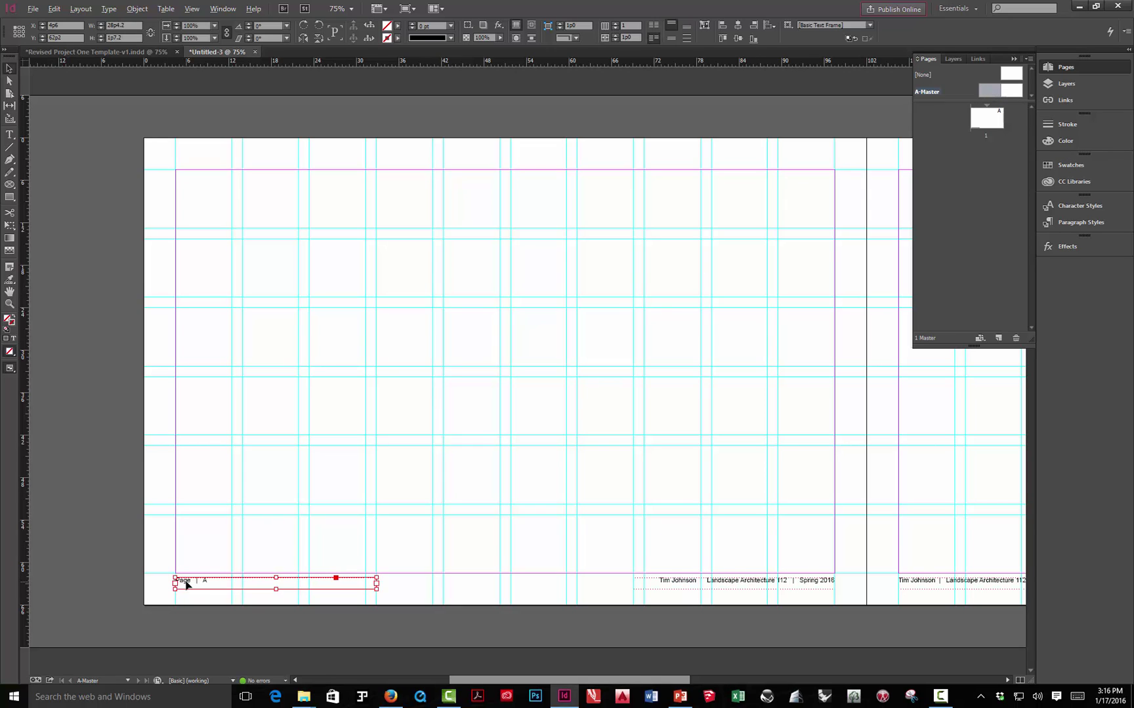
- Place a right-aligned 'Page | A' footer copy at the right master page's bottom-right
{"action": "left_click_drag", "start_coordinate": [186, 583], "coordinate": [536, 568]}
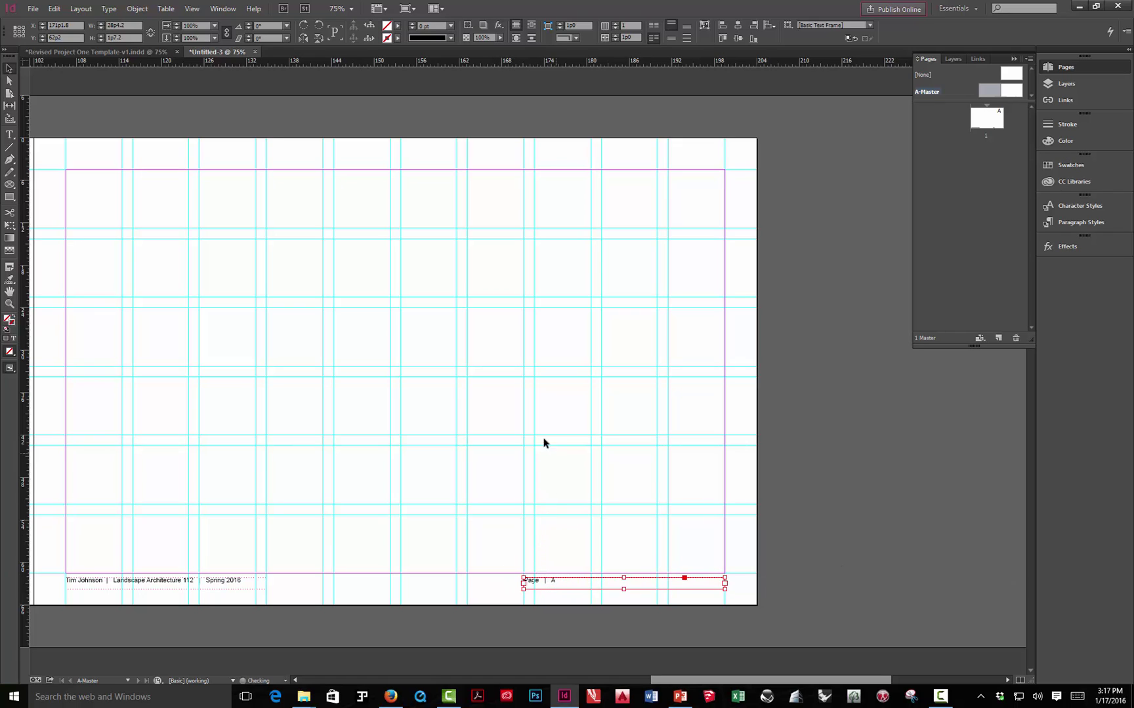
{"action": "double_click", "coordinate": [553, 586]}
{"action": "key", "text": "ctrl+a"}
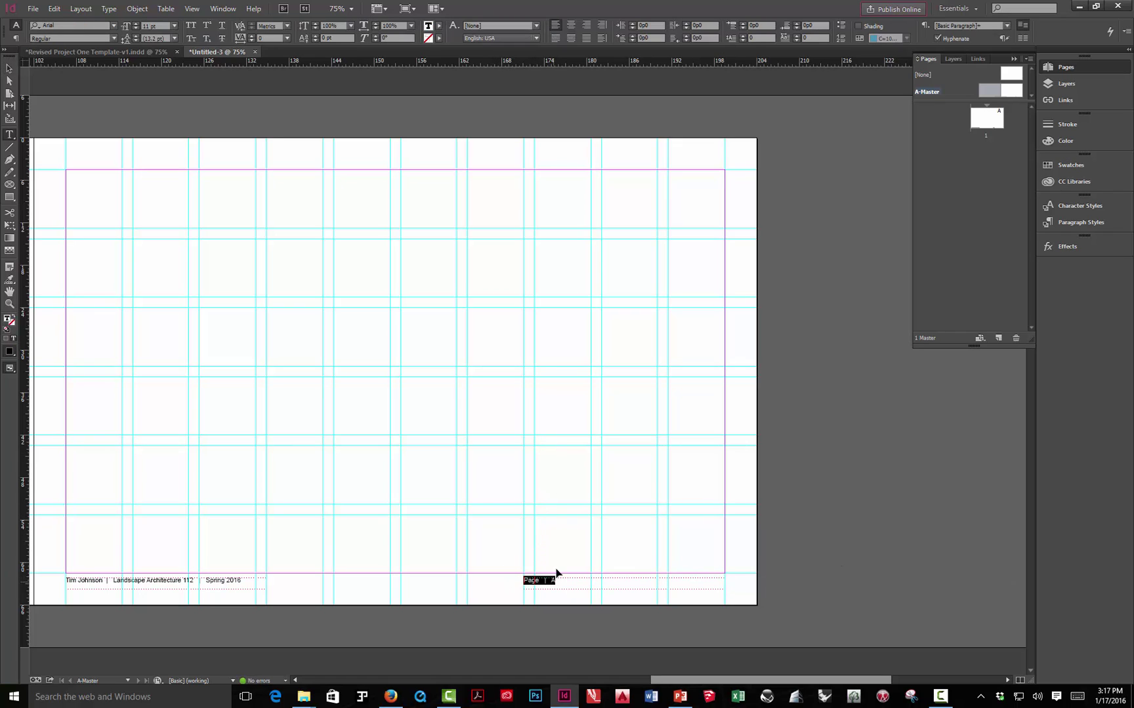
{"action": "left_click", "coordinate": [586, 25]}
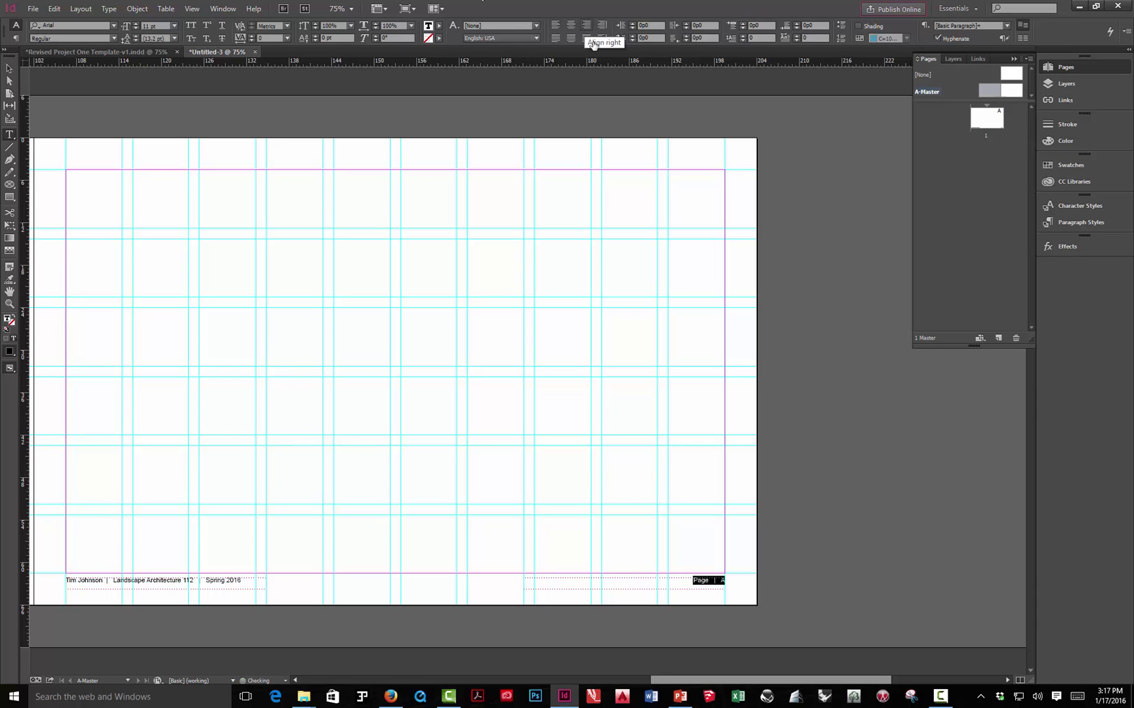
{"action": "left_click", "coordinate": [9, 69]}
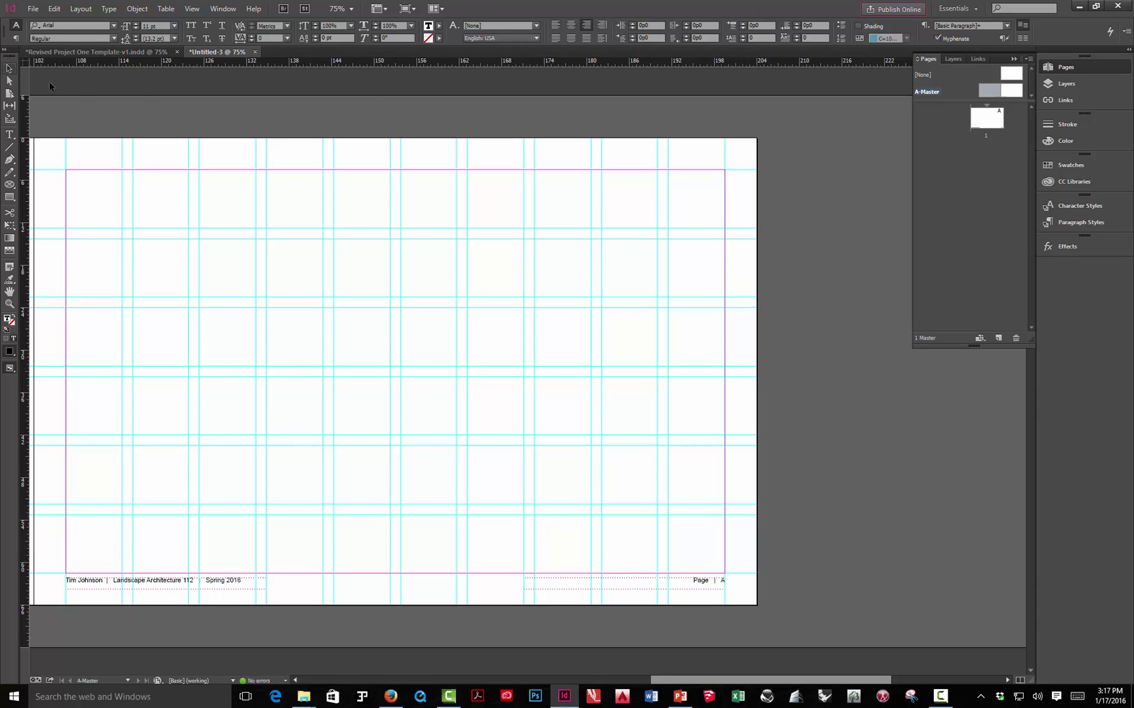
{"action": "left_click", "coordinate": [346, 130]}
- Show page 1 in Preview mode to check its 'Page | 1' footer
{"action": "double_click", "coordinate": [981, 120]}
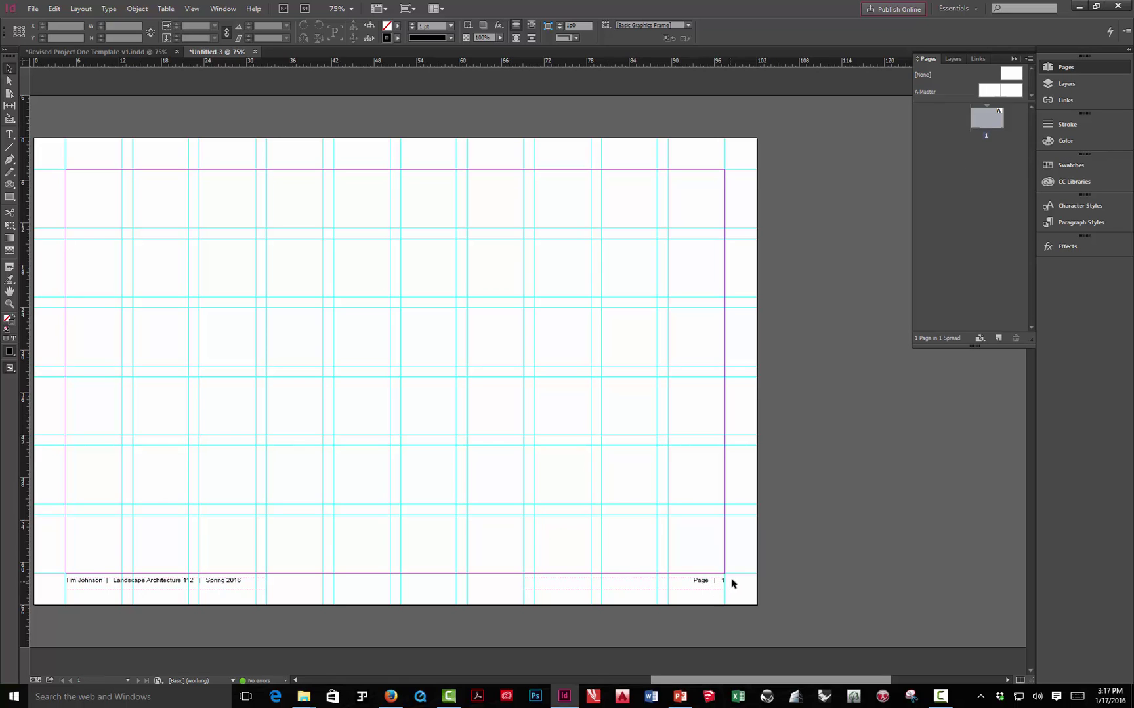
{"action": "key", "text": "w"}
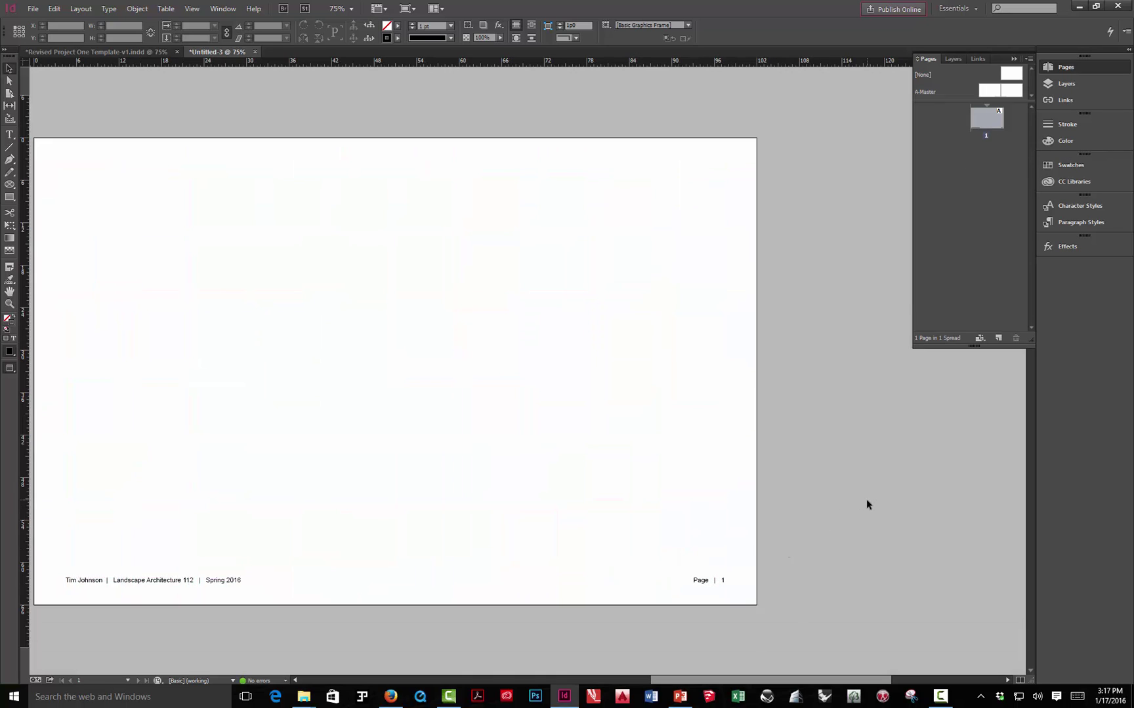
{"action": "left_click_drag", "start_coordinate": [503, 508], "coordinate": [659, 510]}
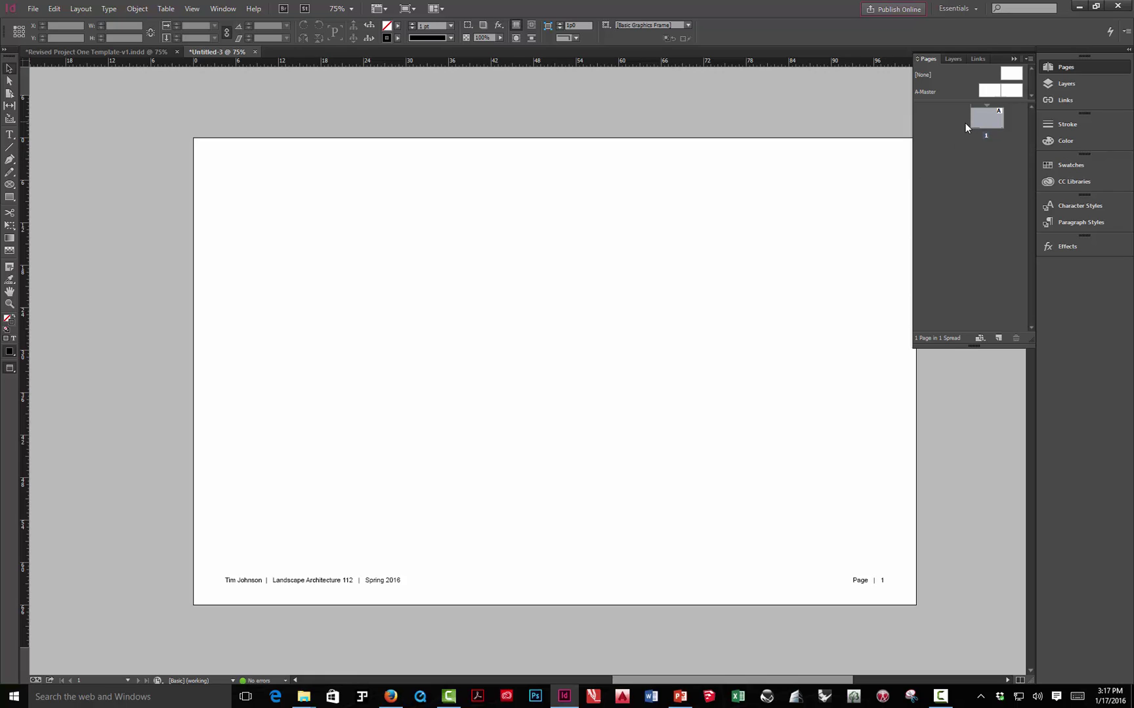
- Back on A-Master with guides shown, draw a top-margin header frame containing a placeholder 'P'
{"action": "double_click", "coordinate": [991, 90]}
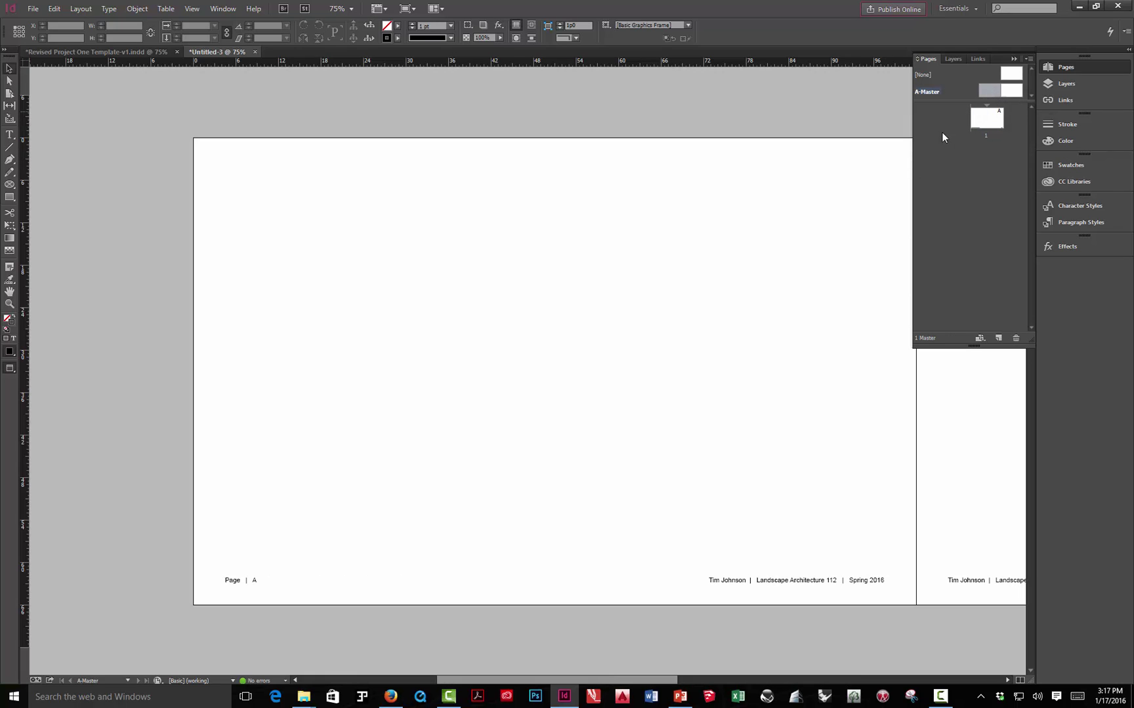
{"action": "key", "text": "w"}
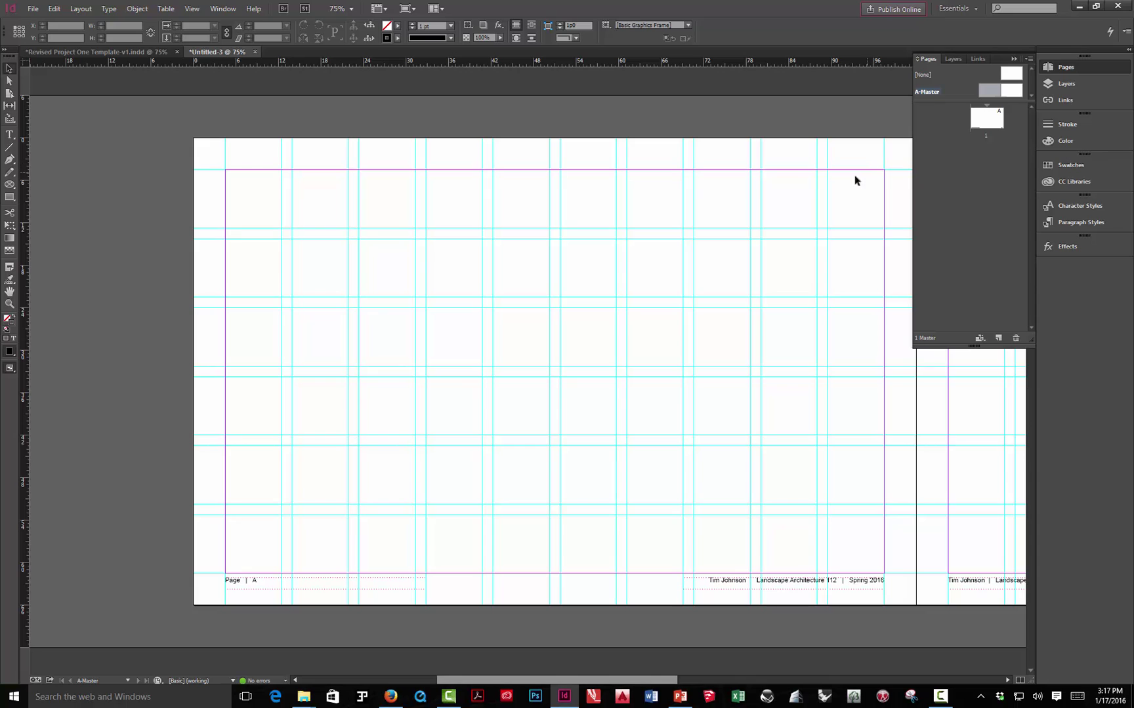
{"action": "left_click", "coordinate": [8, 151]}
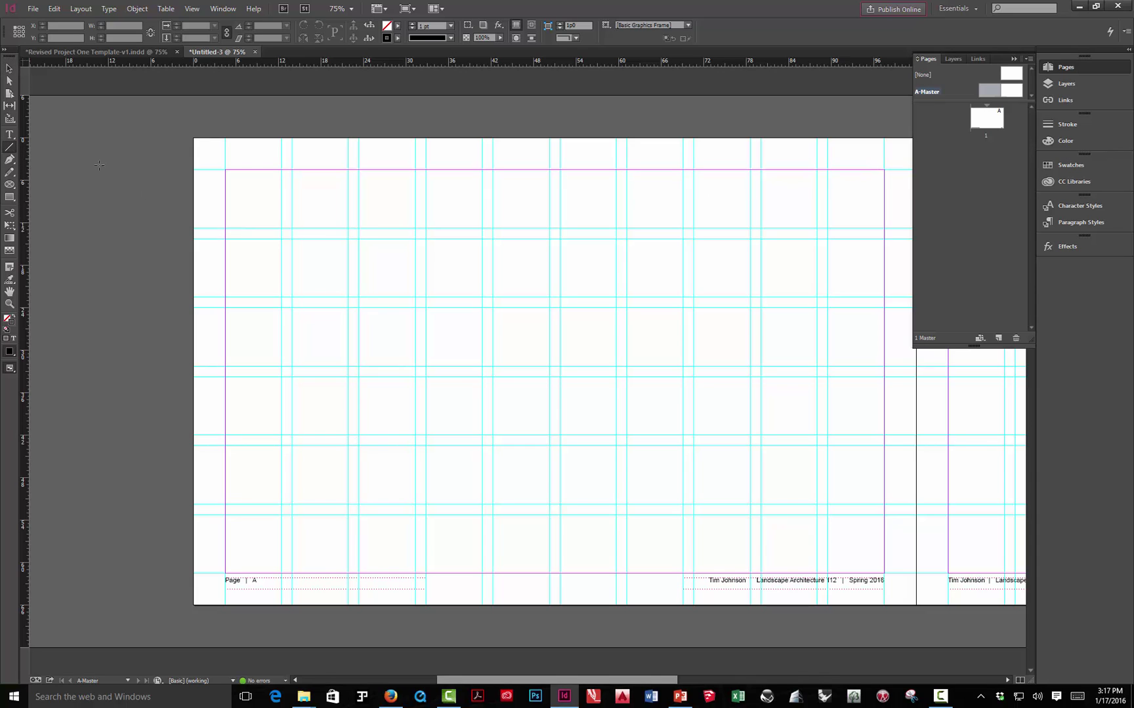
{"action": "left_click", "coordinate": [9, 136]}
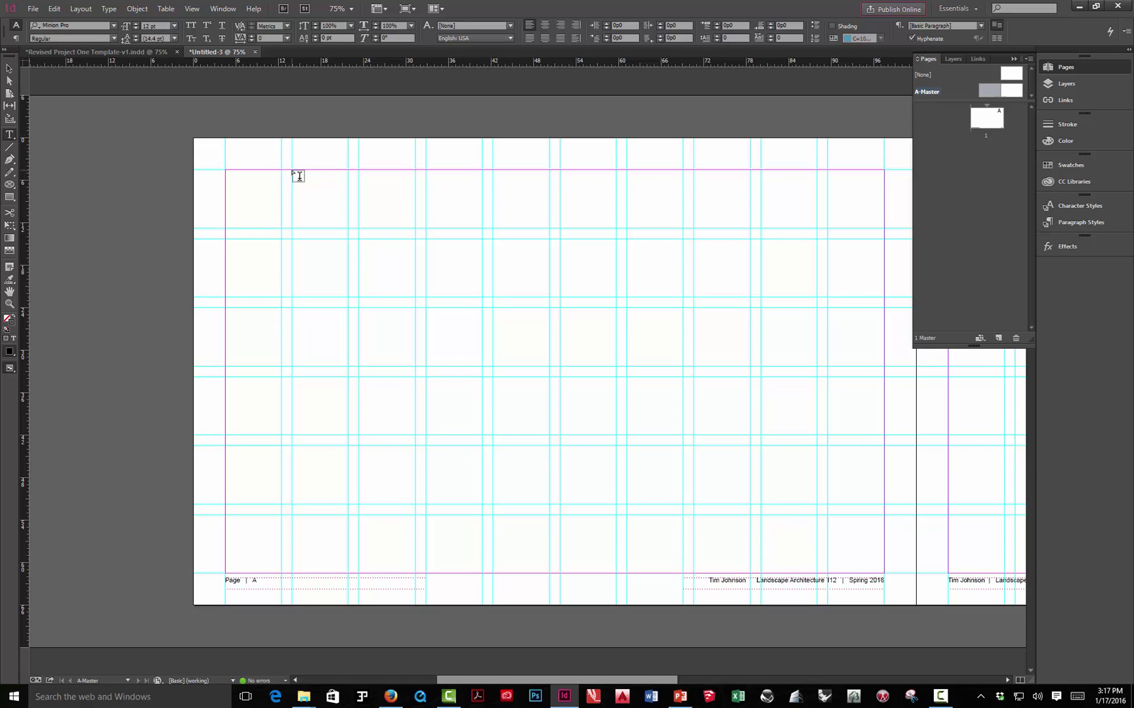
{"action": "left_click_drag", "start_coordinate": [292, 171], "coordinate": [693, 184]}
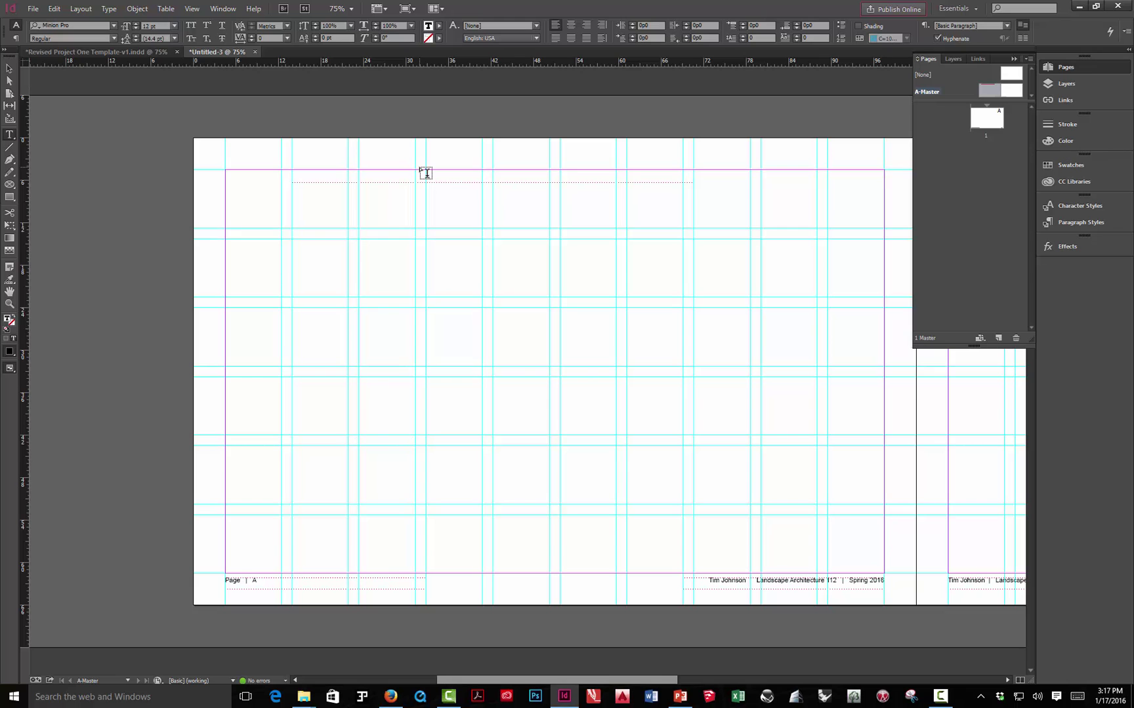
{"action": "type", "text": "P"}
- Copy the Project One heading from the Revised Project One Template's A-Master
{"action": "left_click", "coordinate": [122, 52]}
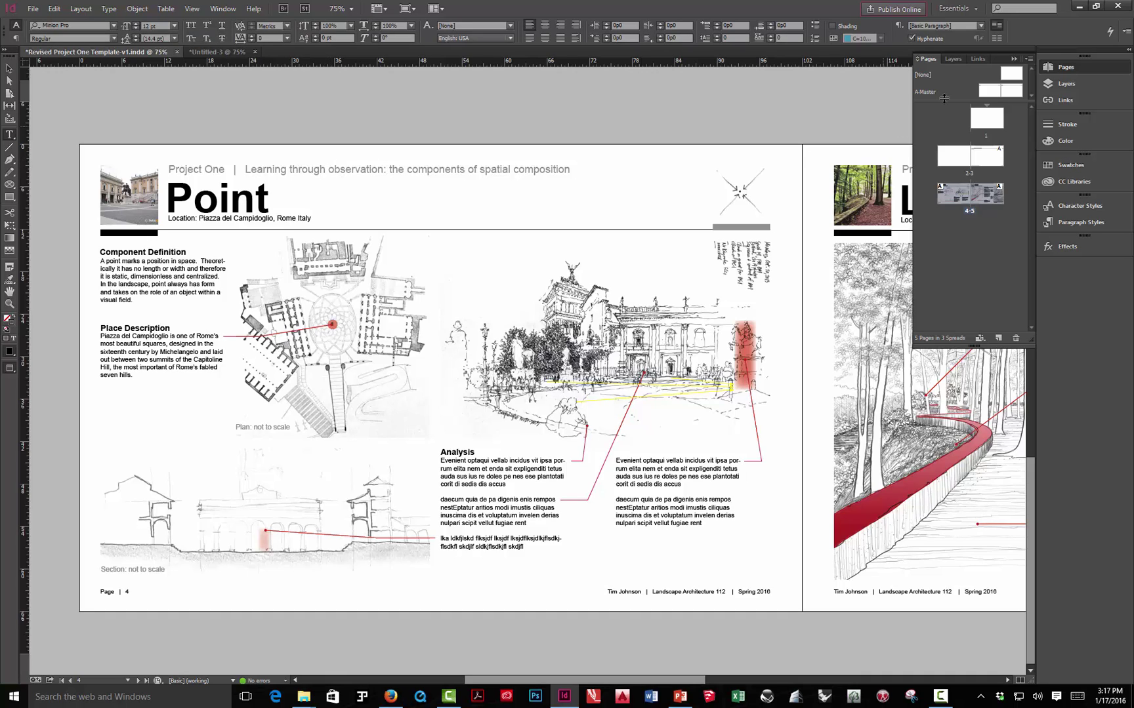
{"action": "double_click", "coordinate": [989, 89]}
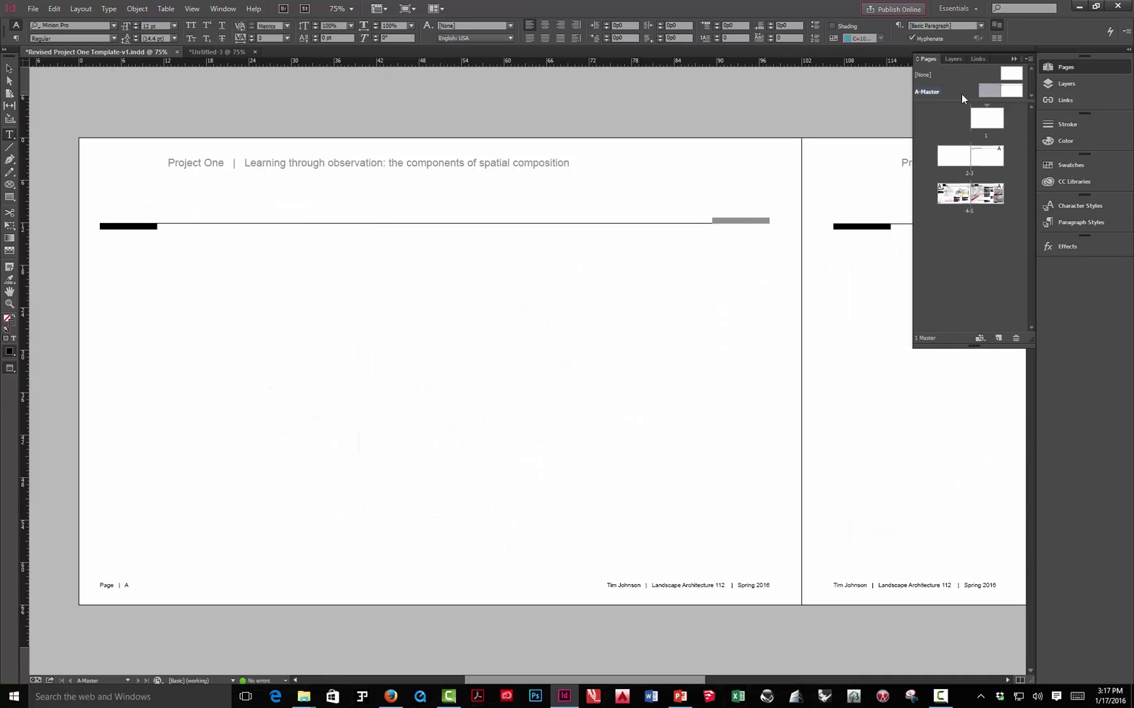
{"action": "left_click", "coordinate": [184, 161]}
{"action": "left_click_drag", "start_coordinate": [167, 163], "coordinate": [575, 168]}
{"action": "key", "text": "ctrl+c"}
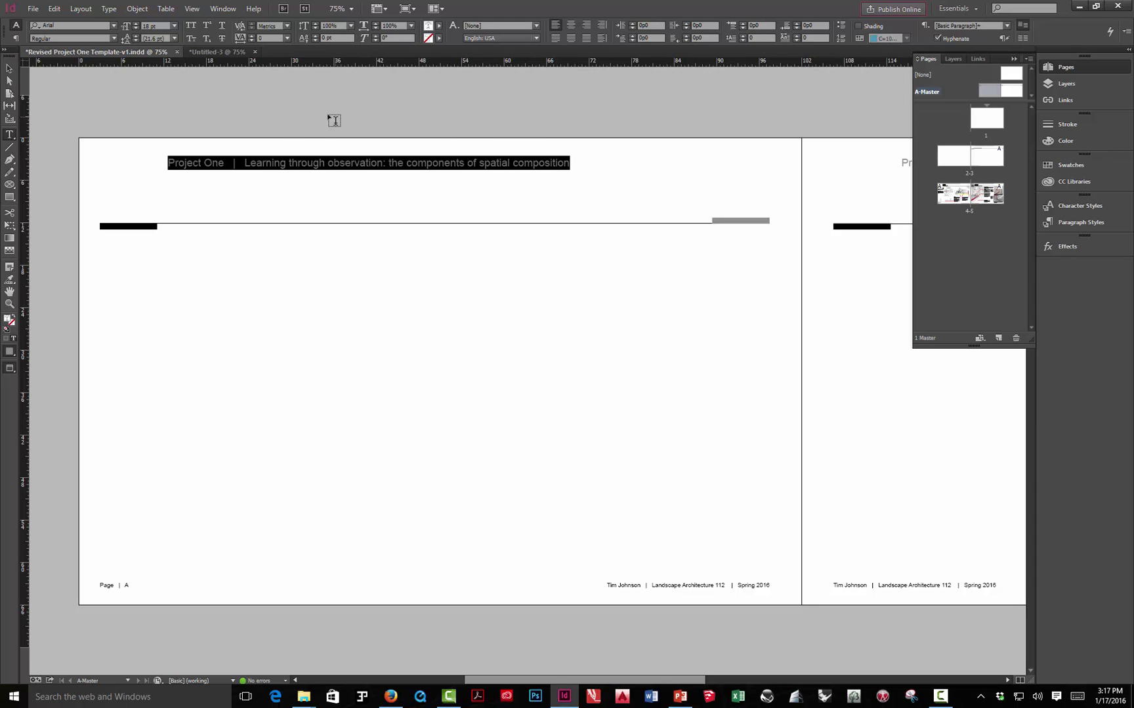
{"action": "left_click", "coordinate": [231, 51]}
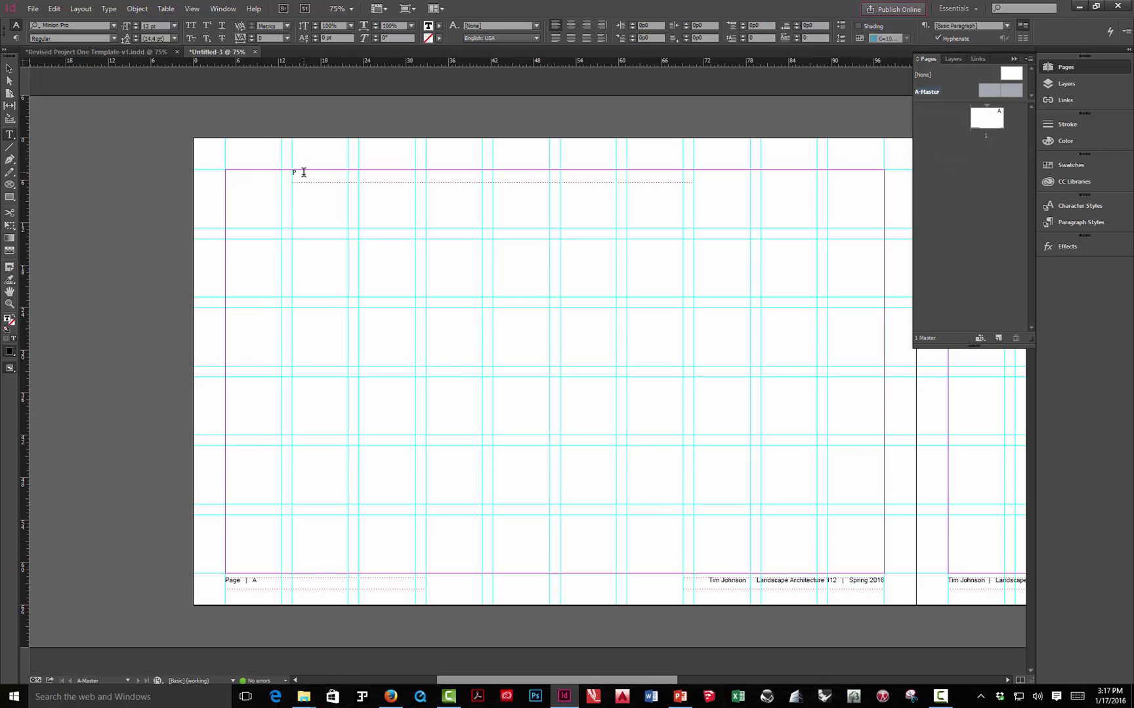
- Replace the placeholder 'P' with the pasted grey Project One heading
{"action": "left_click_drag", "start_coordinate": [300, 172], "coordinate": [278, 174]}
{"action": "key", "text": "ctrl+v"}
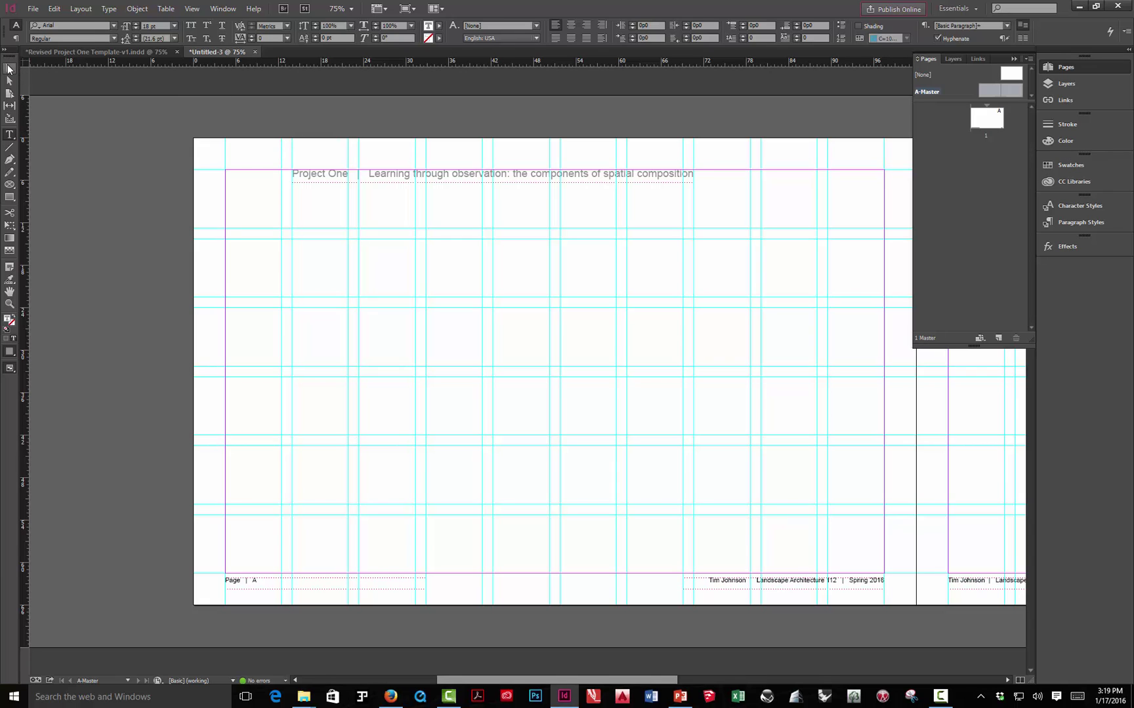
- Copy the 'Project One | Learning through observation' header onto the right master page, shifted in from its left margin
{"action": "left_click", "coordinate": [9, 69]}
{"action": "left_click", "coordinate": [69, 123]}
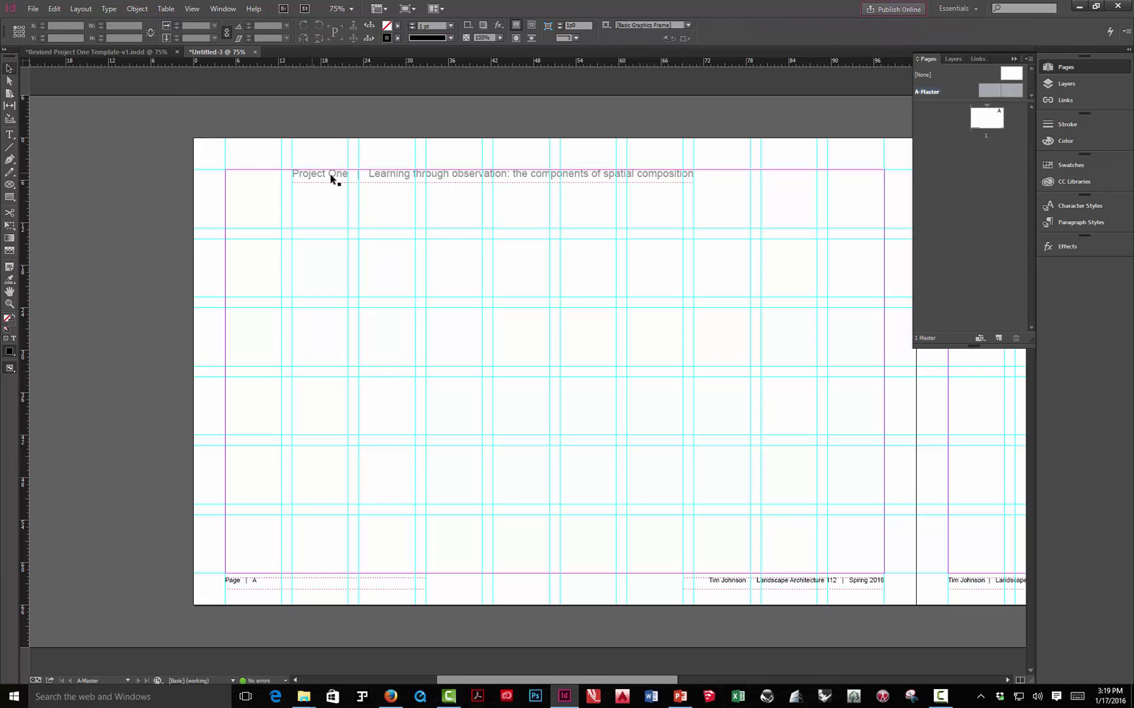
{"action": "left_click", "coordinate": [1014, 60]}
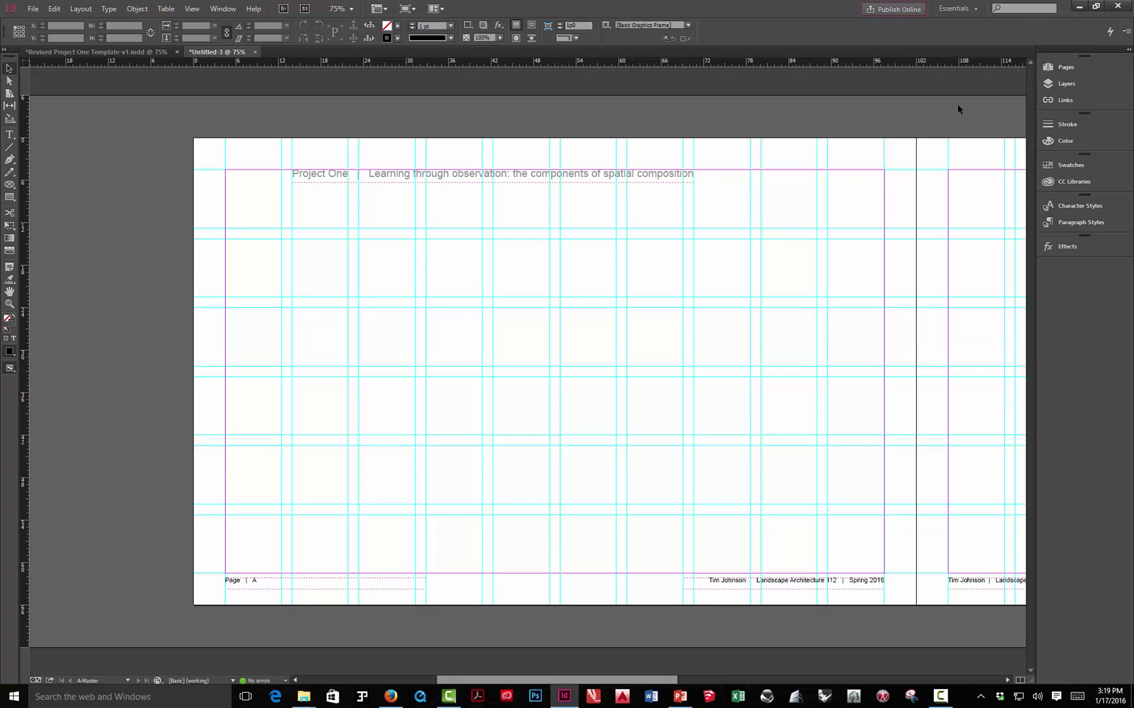
{"action": "left_click_drag", "start_coordinate": [807, 307], "coordinate": [557, 316]}
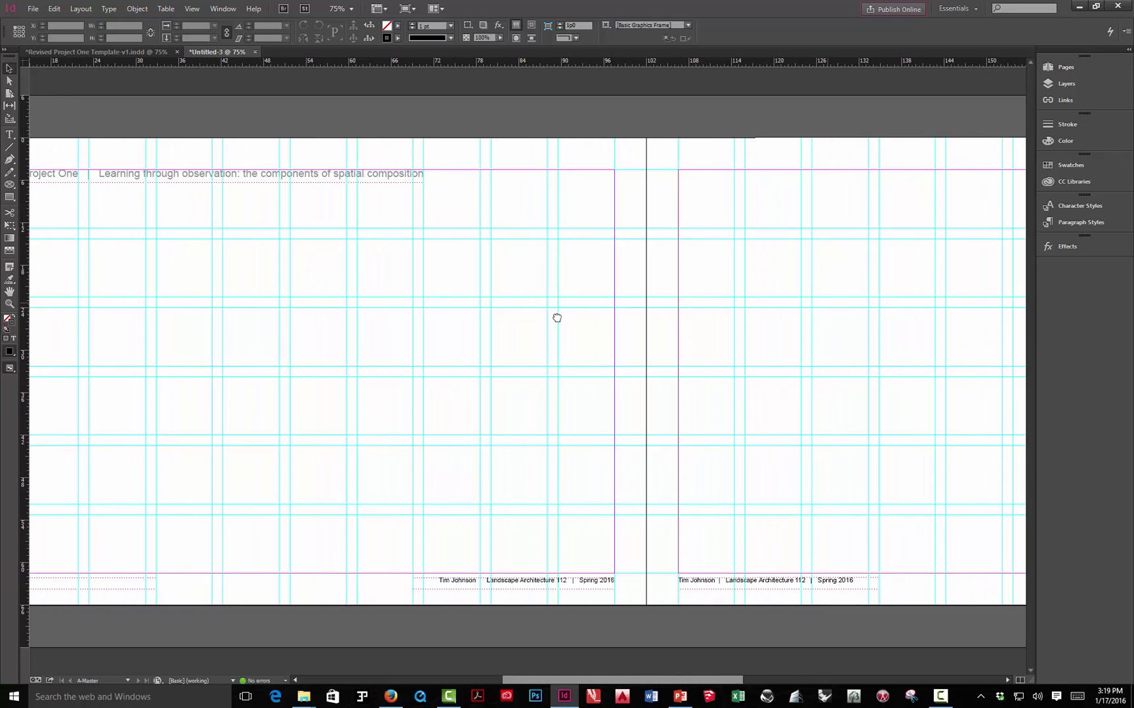
{"action": "left_click", "coordinate": [303, 185]}
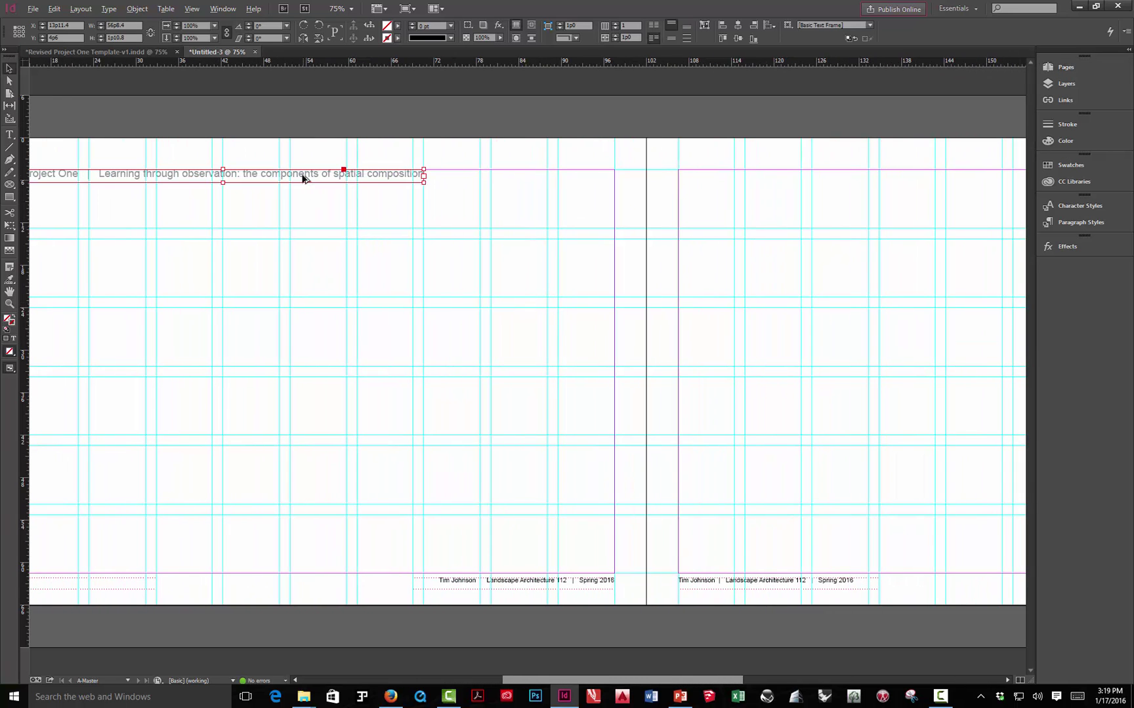
{"action": "left_click_drag", "start_coordinate": [303, 179], "coordinate": [958, 178]}
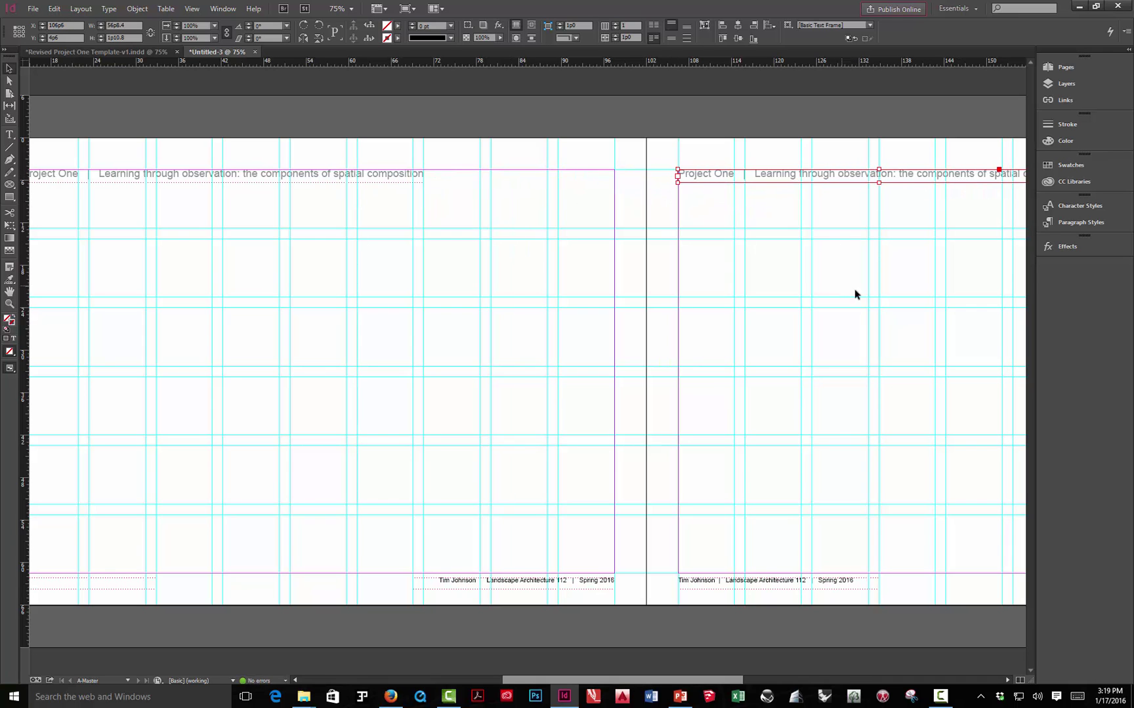
{"action": "left_click_drag", "start_coordinate": [855, 292], "coordinate": [514, 314]}
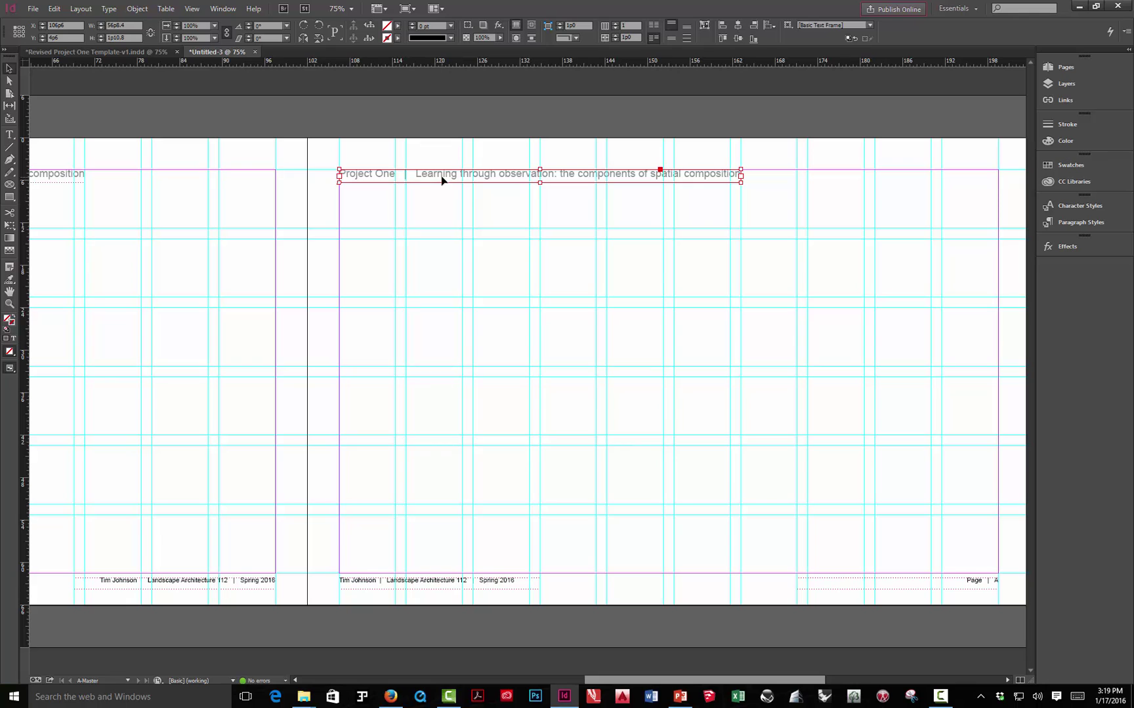
{"action": "left_click_drag", "start_coordinate": [441, 180], "coordinate": [509, 187]}
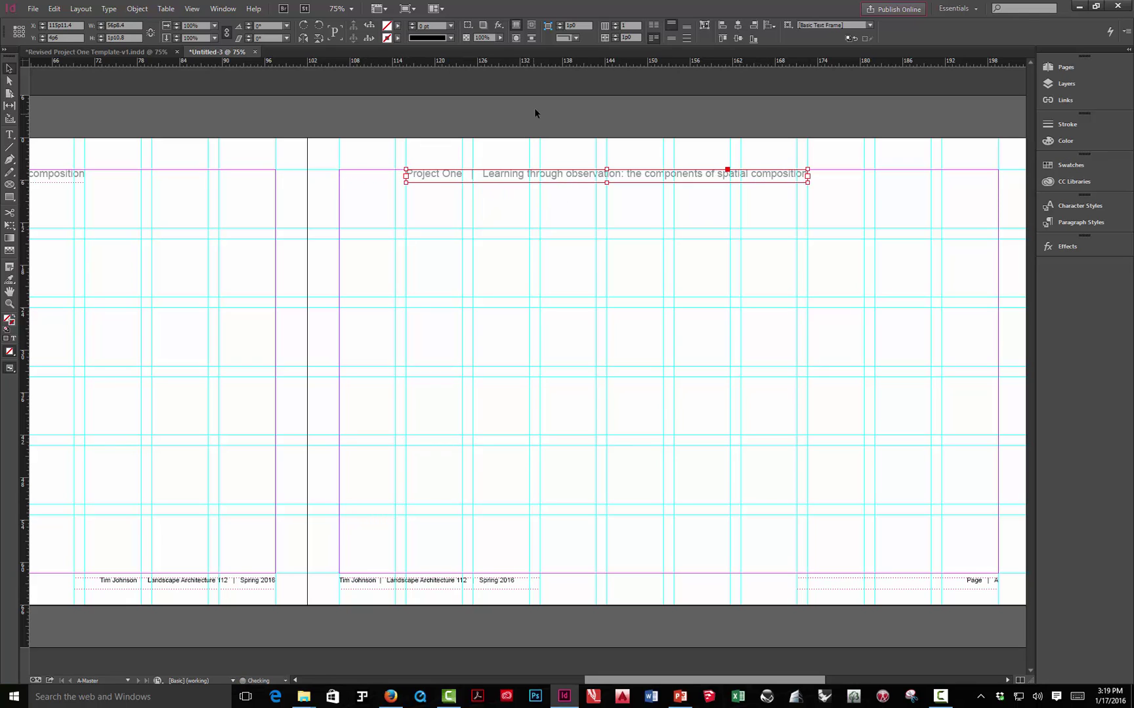
{"action": "left_click", "coordinate": [534, 107]}
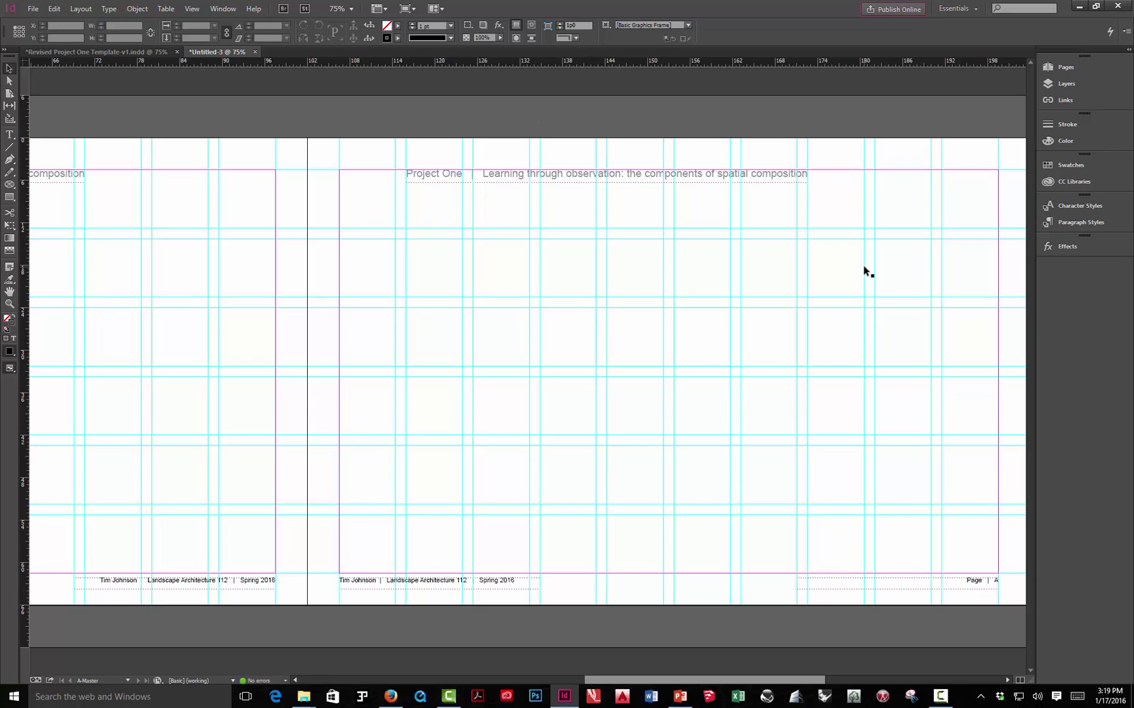
- Preview page 1 with its inherited header and footers, comparing against the Revised Project One Template
{"action": "left_click", "coordinate": [1067, 68]}
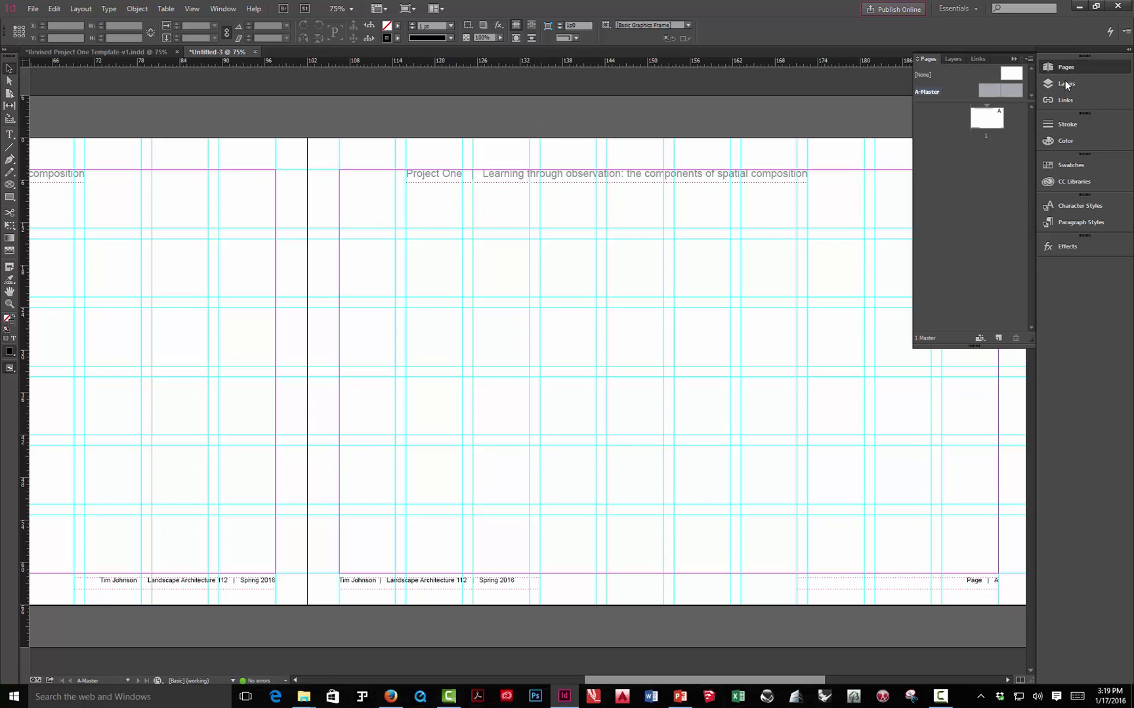
{"action": "double_click", "coordinate": [995, 122]}
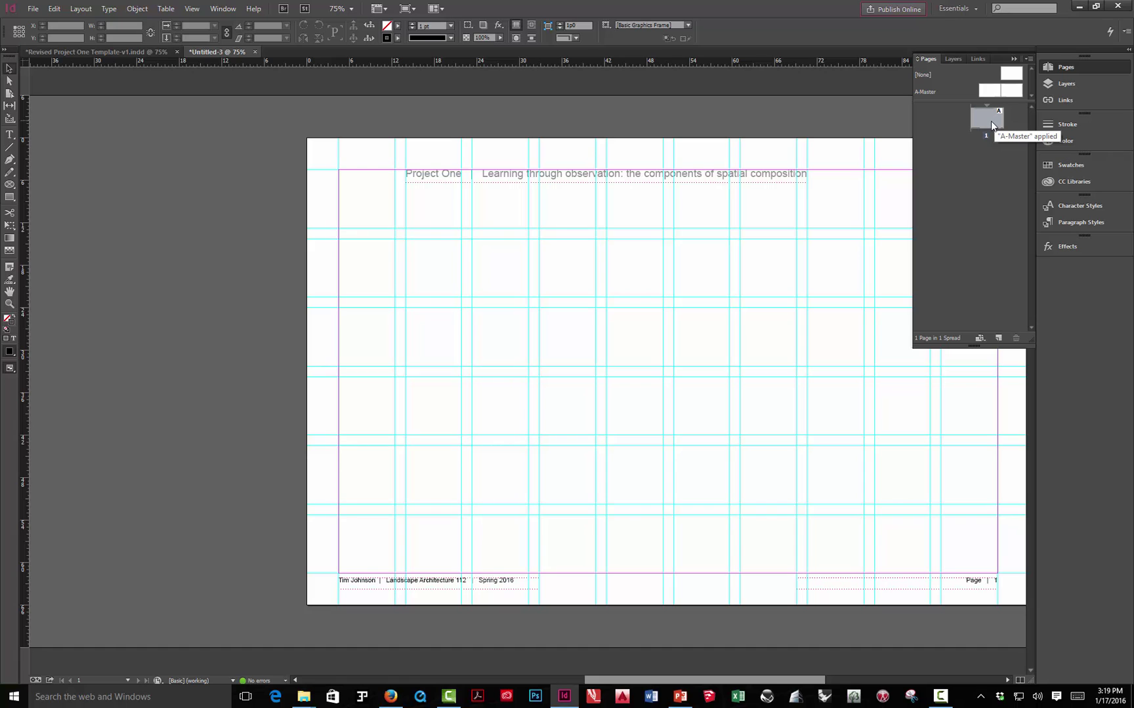
{"action": "key", "text": "w"}
{"action": "left_click_drag", "start_coordinate": [786, 336], "coordinate": [653, 343]}
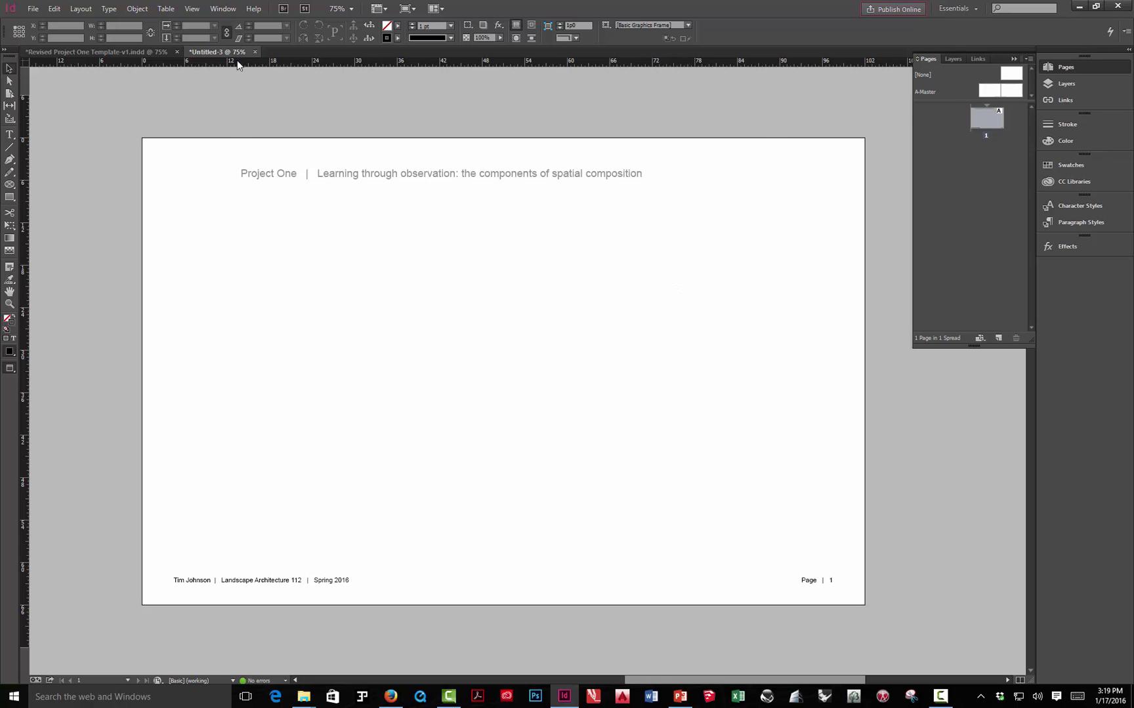
{"action": "left_click", "coordinate": [120, 51]}
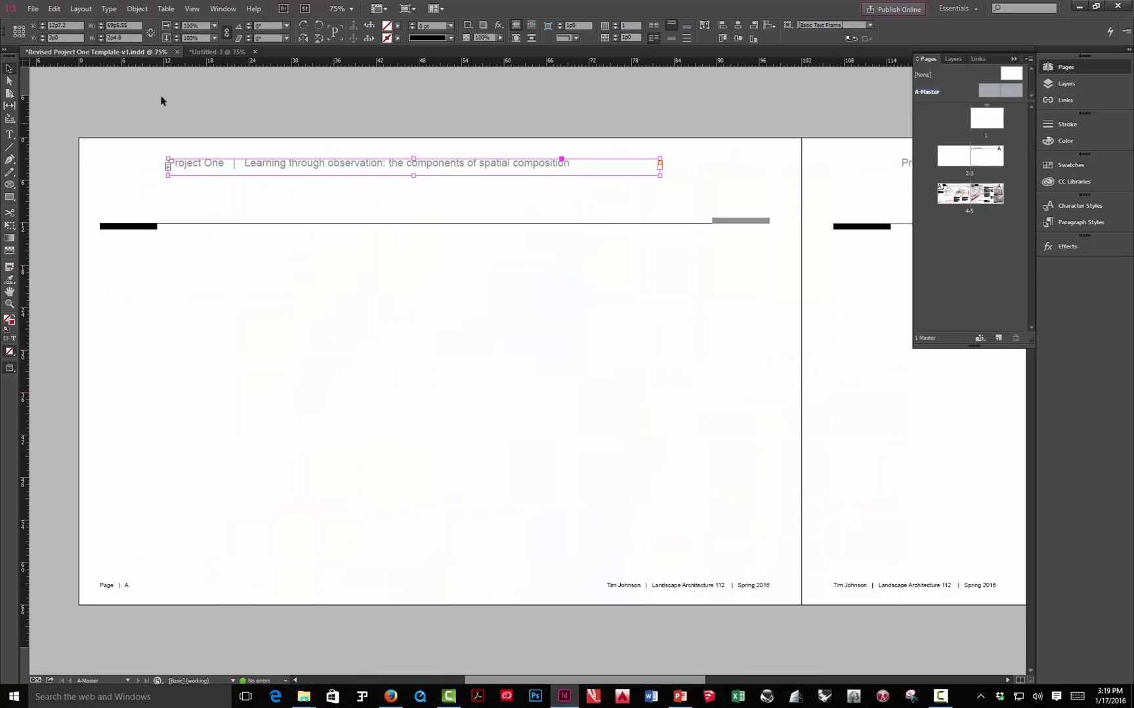
{"action": "left_click", "coordinate": [216, 53]}
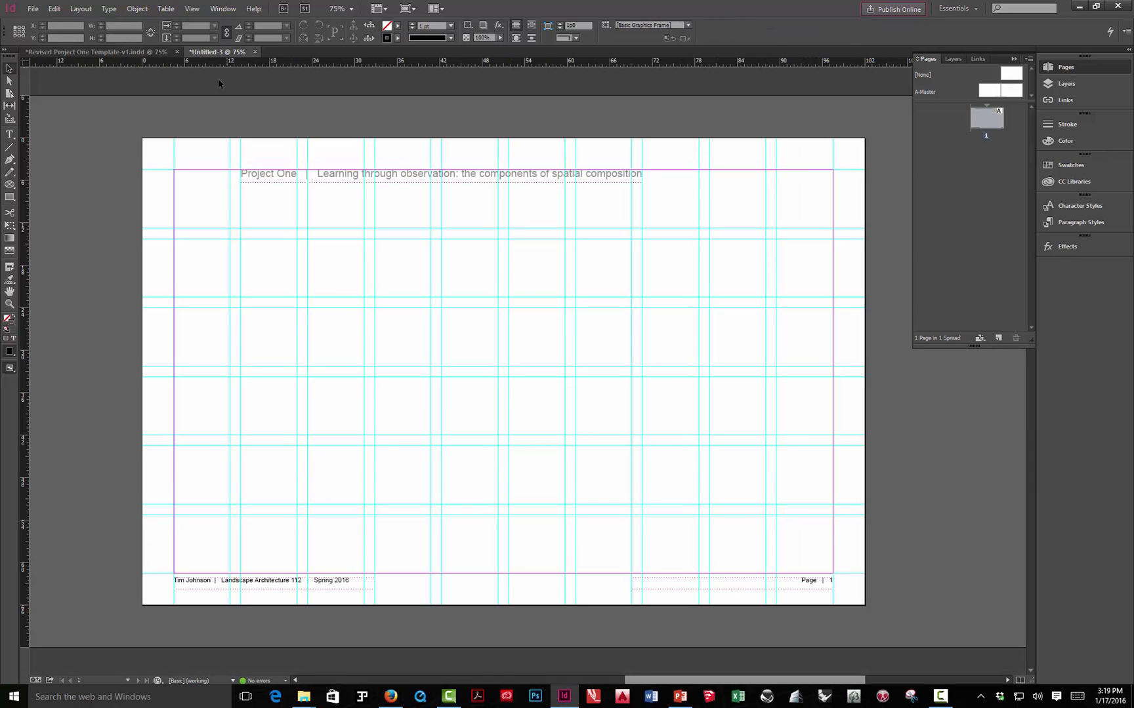
- Draw a 1 pt horizontal rule across page 1 under the Project One header, then preview it
{"action": "left_click", "coordinate": [9, 147]}
{"action": "left_click_drag", "start_coordinate": [174, 234], "coordinate": [833, 234]}
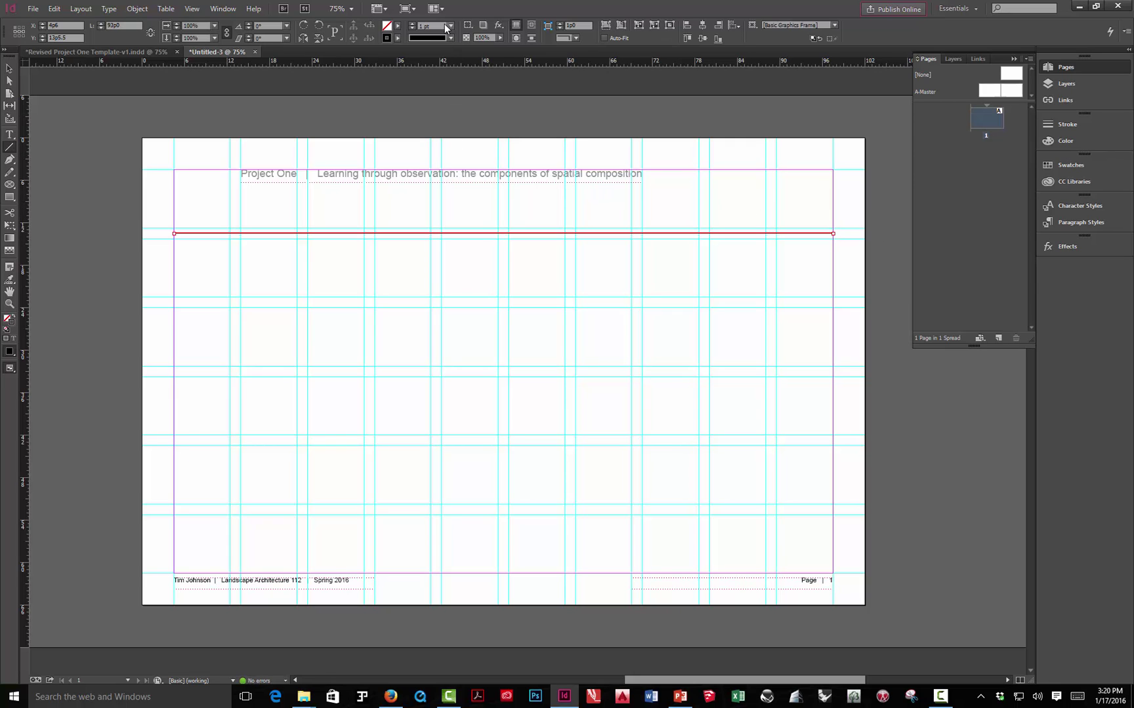
{"action": "left_click", "coordinate": [451, 38]}
{"action": "left_click", "coordinate": [451, 38]}
{"action": "key", "text": "v"}
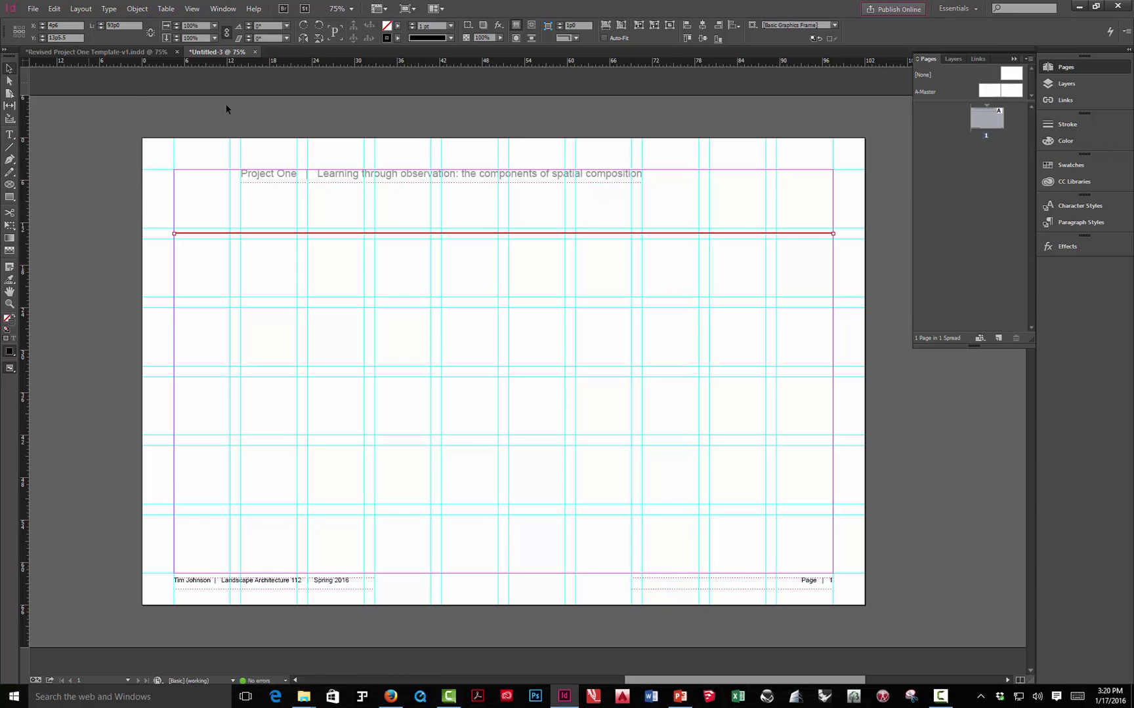
{"action": "left_click", "coordinate": [258, 110]}
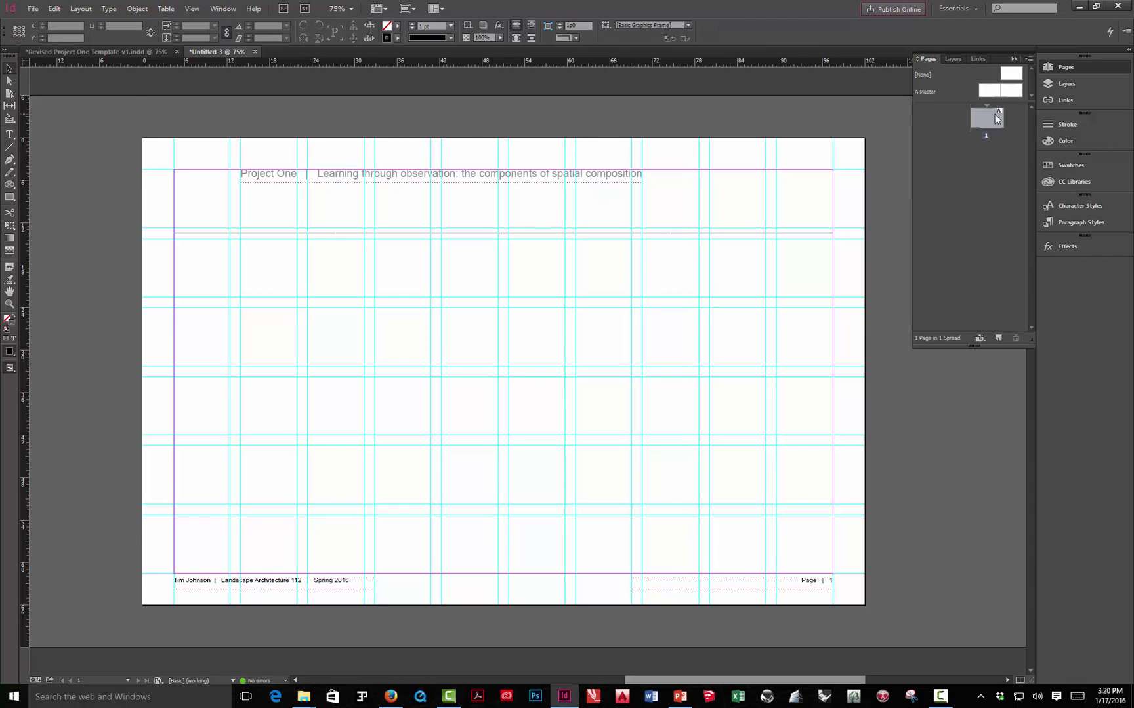
{"action": "double_click", "coordinate": [995, 114]}
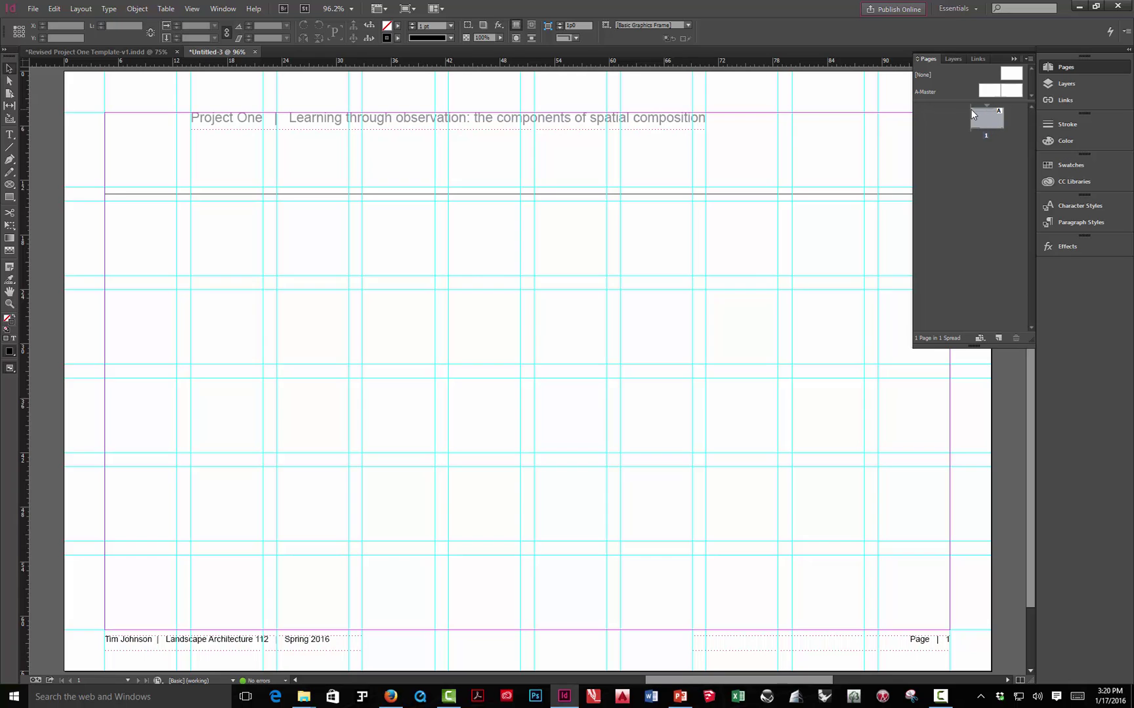
{"action": "key", "text": "w"}
{"action": "scroll", "coordinate": [534, 361], "scroll_direction": "down", "scroll_amount": 2}
{"action": "scroll", "coordinate": [534, 361], "scroll_direction": "up", "scroll_amount": 4}
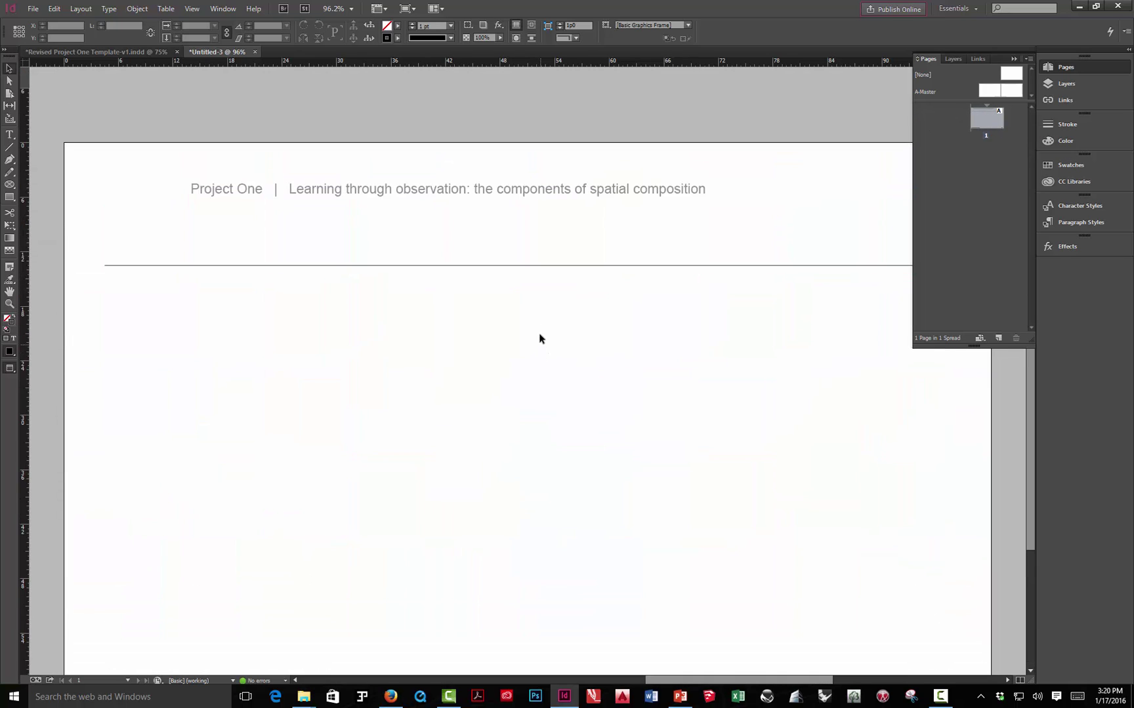
{"action": "left_click", "coordinate": [1049, 84]}
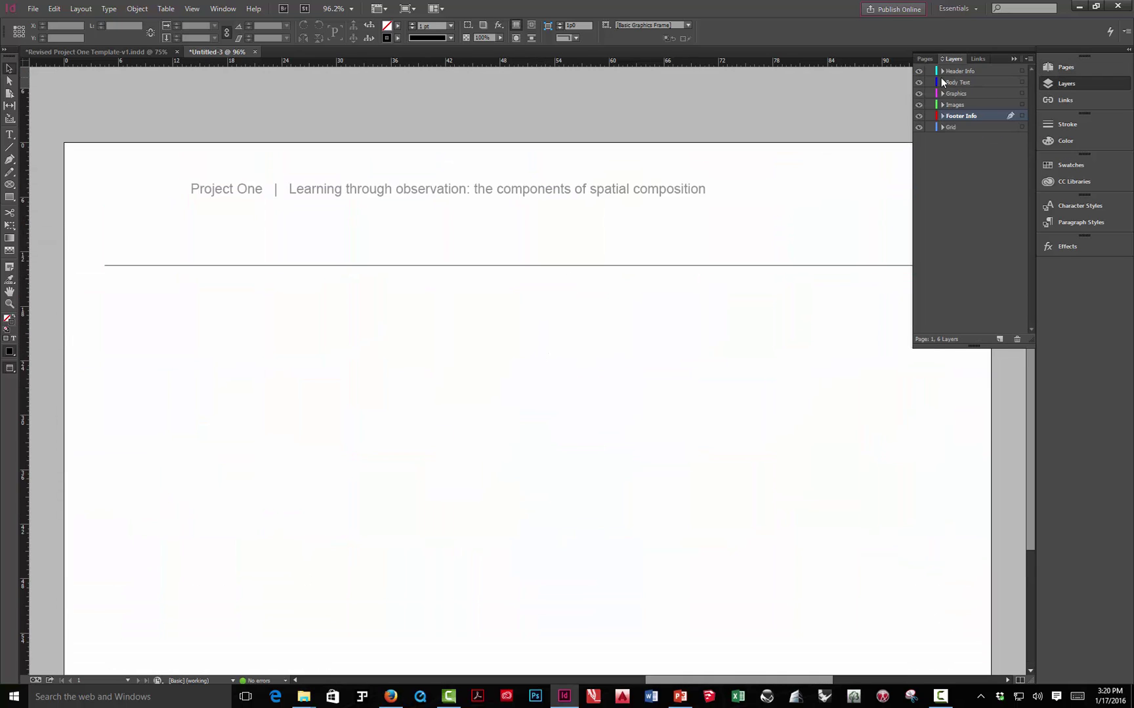
{"action": "left_click", "coordinate": [919, 116]}
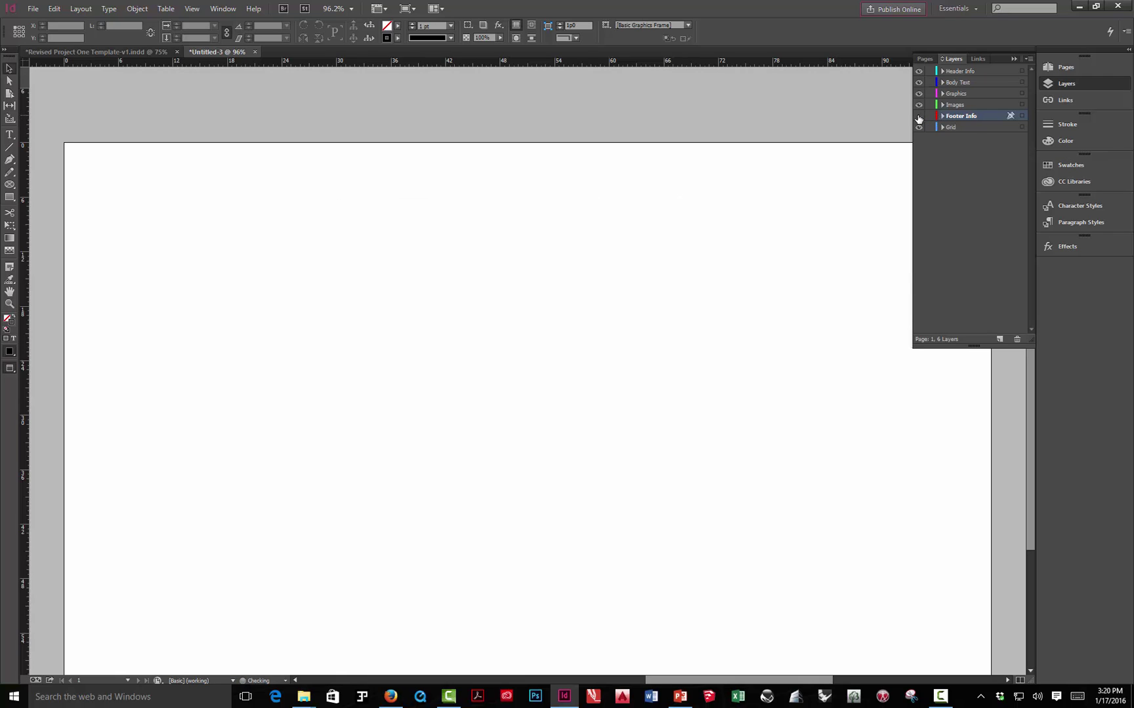
{"action": "left_click", "coordinate": [919, 116]}
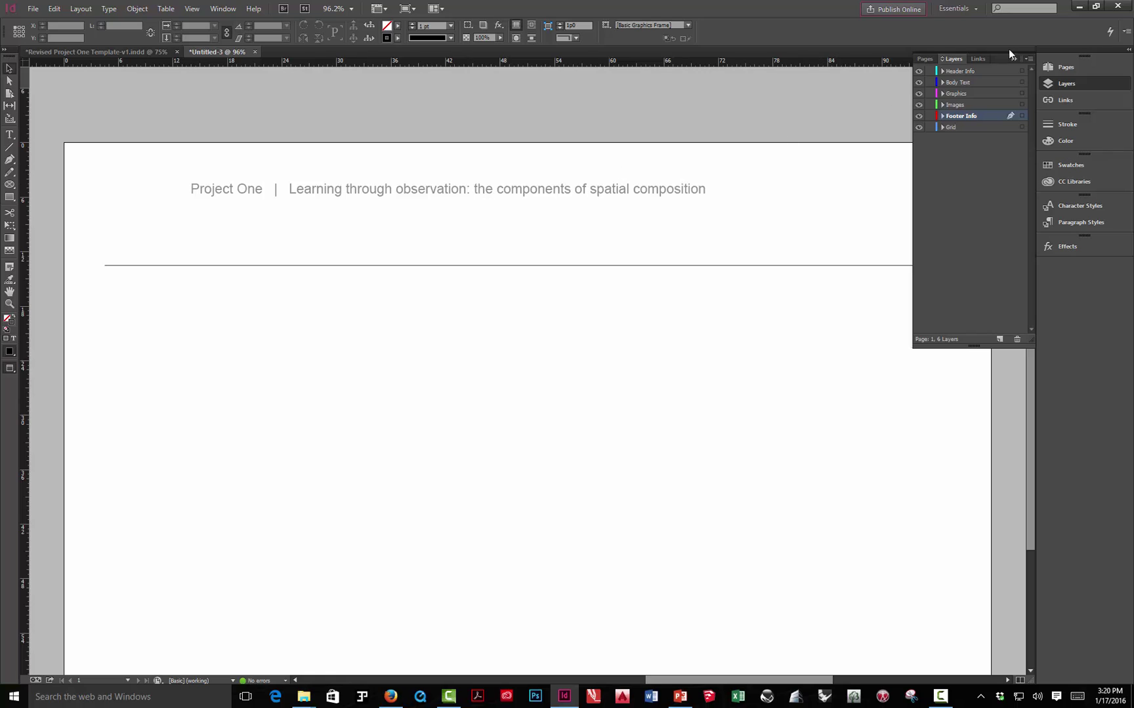
{"action": "left_click", "coordinate": [1056, 72]}
{"action": "double_click", "coordinate": [989, 92]}
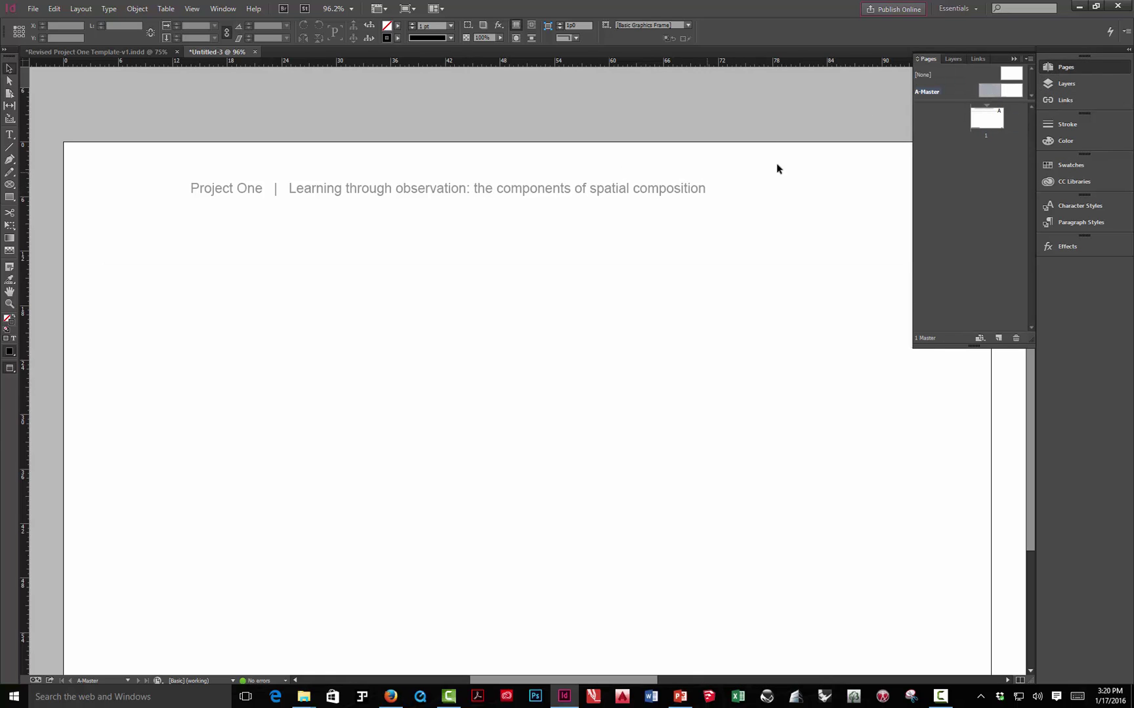
{"action": "double_click", "coordinate": [981, 119]}
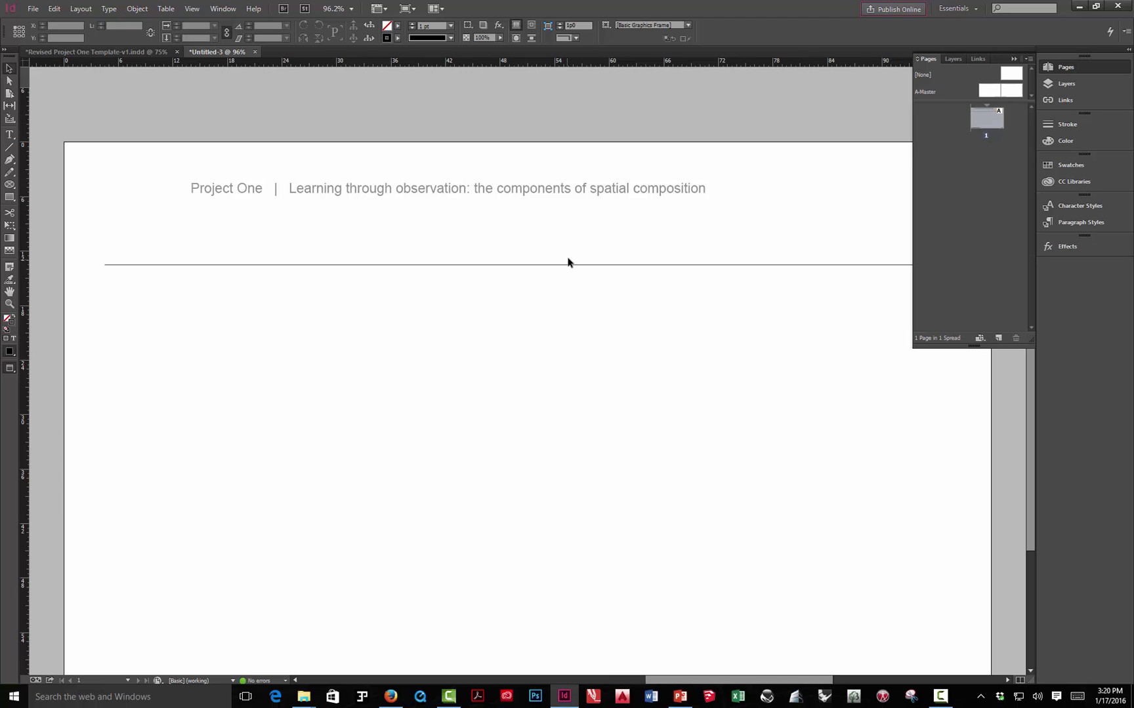
{"action": "double_click", "coordinate": [995, 92]}
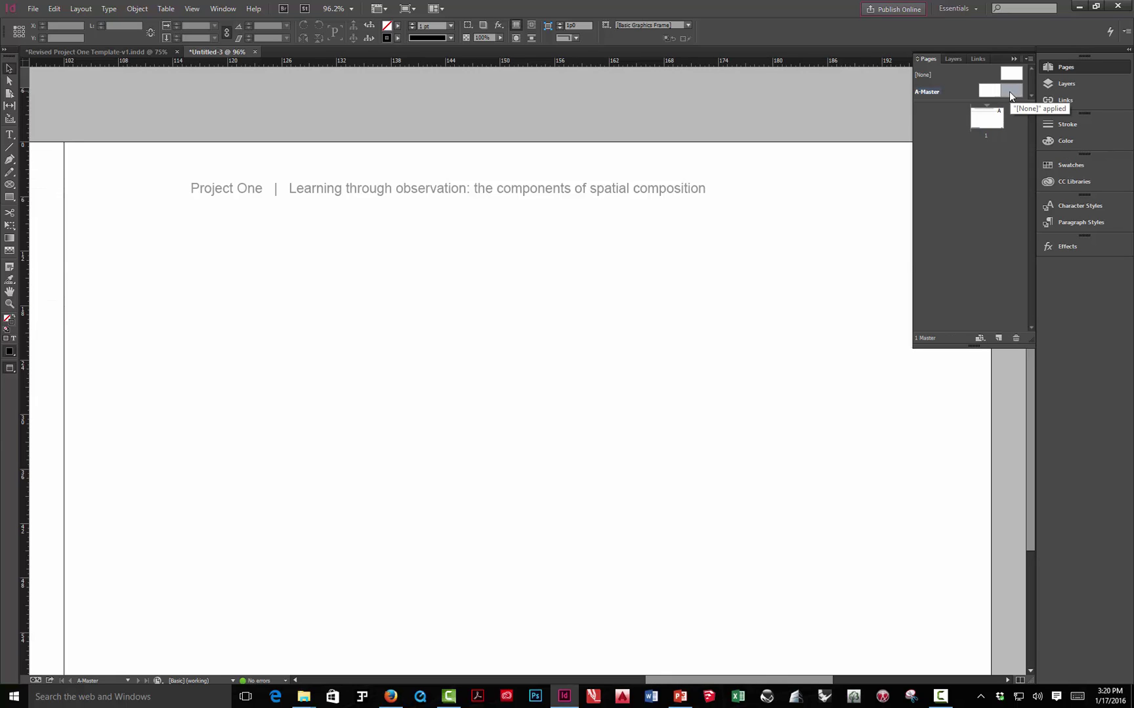
{"action": "double_click", "coordinate": [982, 118]}
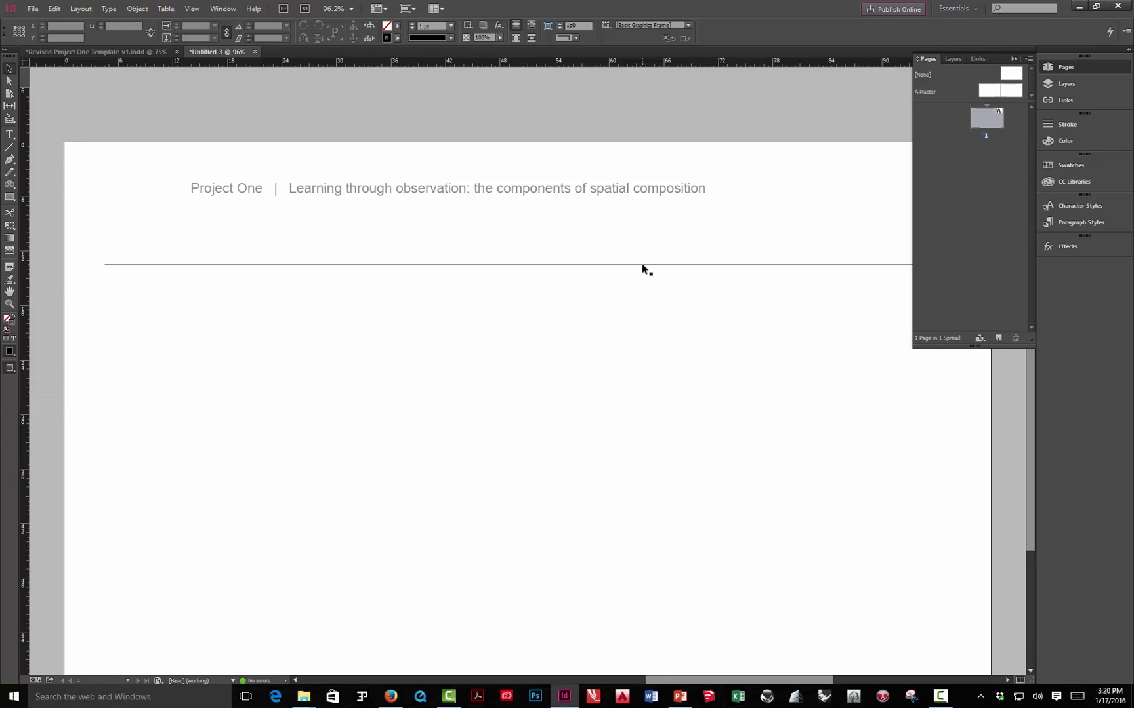
{"action": "left_click", "coordinate": [642, 265]}
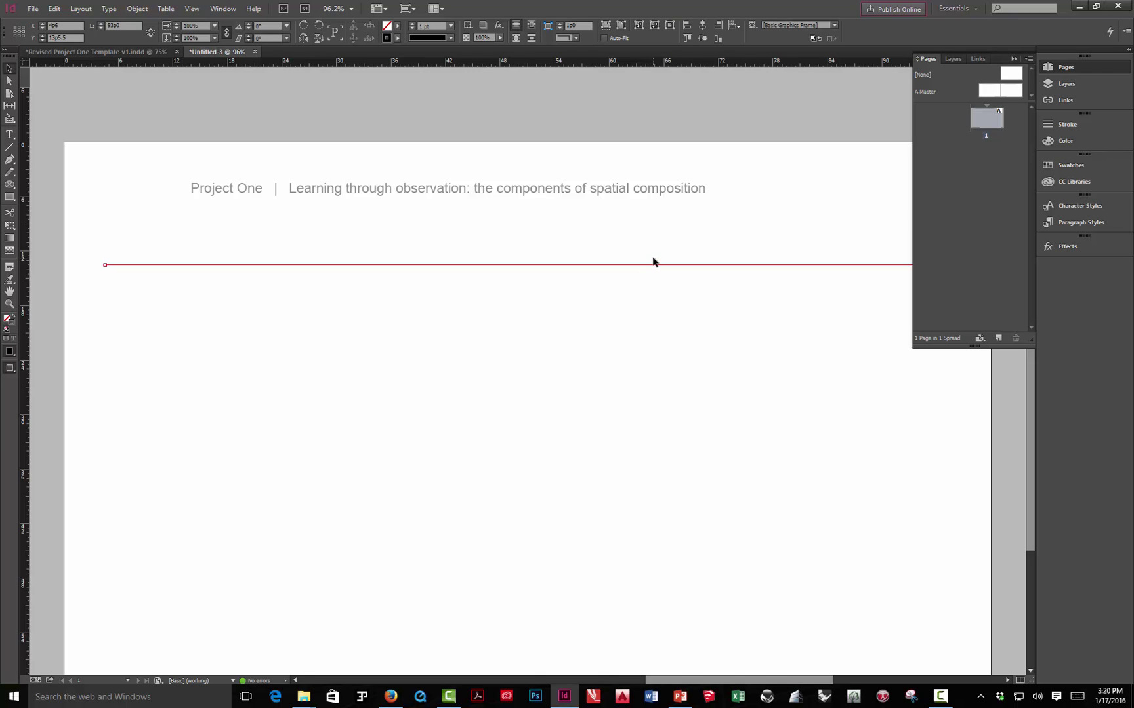
- Cut the rule from page 1 and Paste in Place onto the A-Master spread beneath the header
{"action": "left_click", "coordinate": [54, 9]}
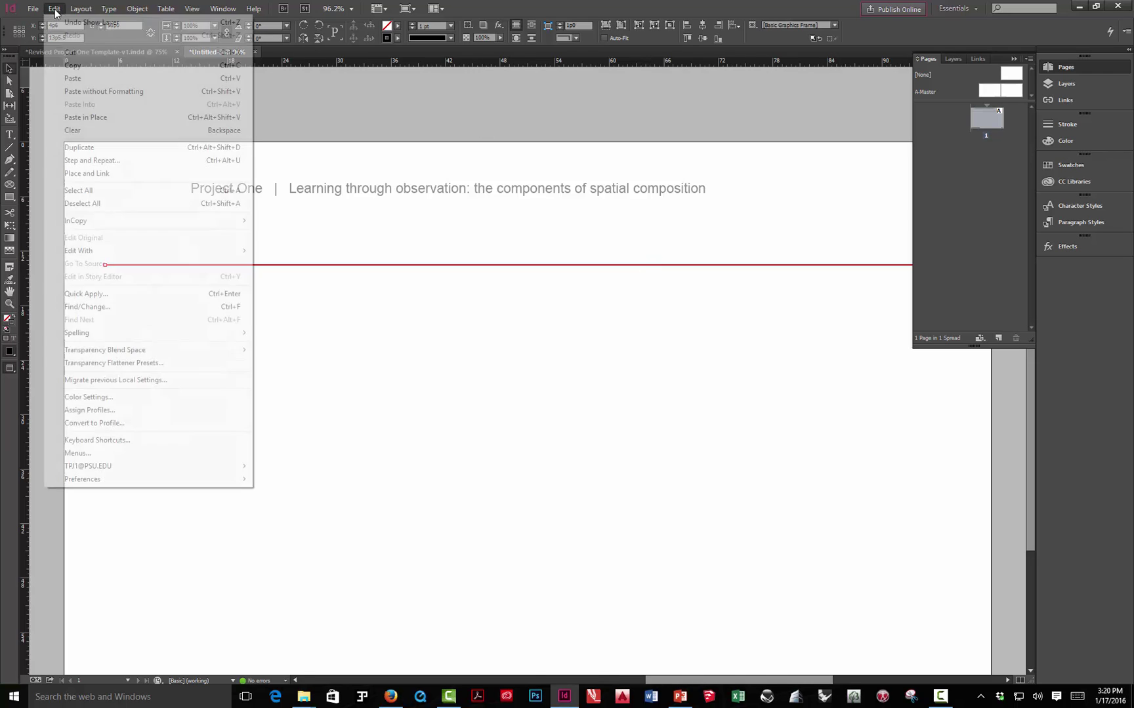
{"action": "left_click", "coordinate": [70, 52]}
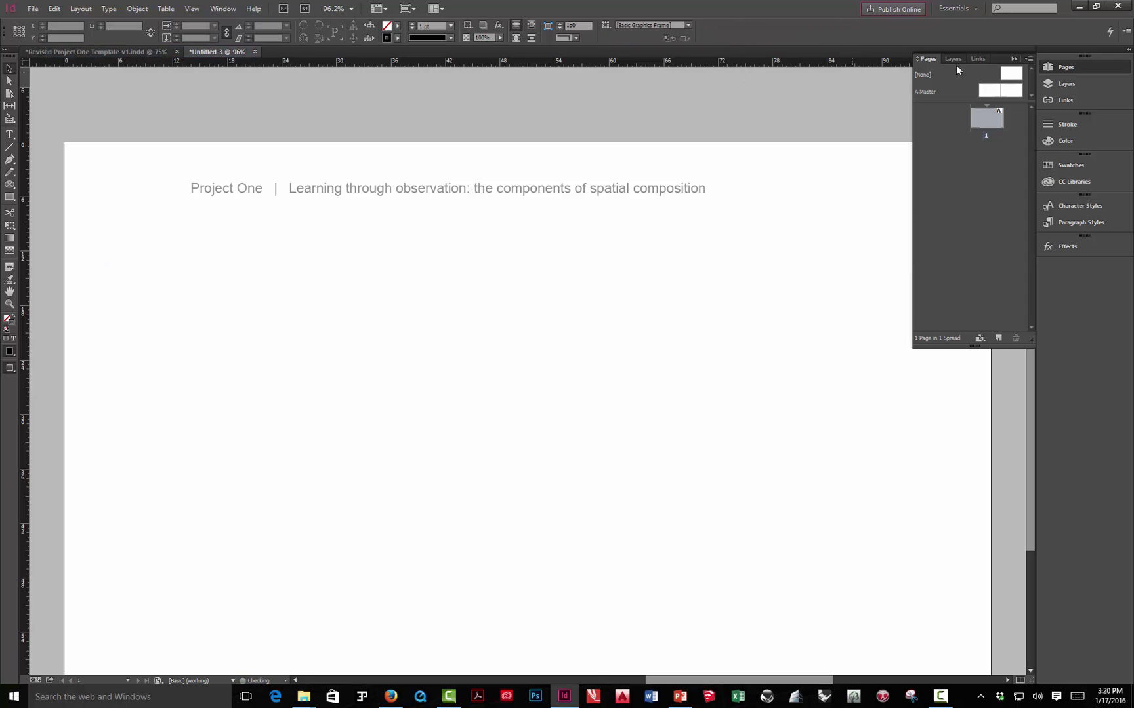
{"action": "double_click", "coordinate": [1017, 92]}
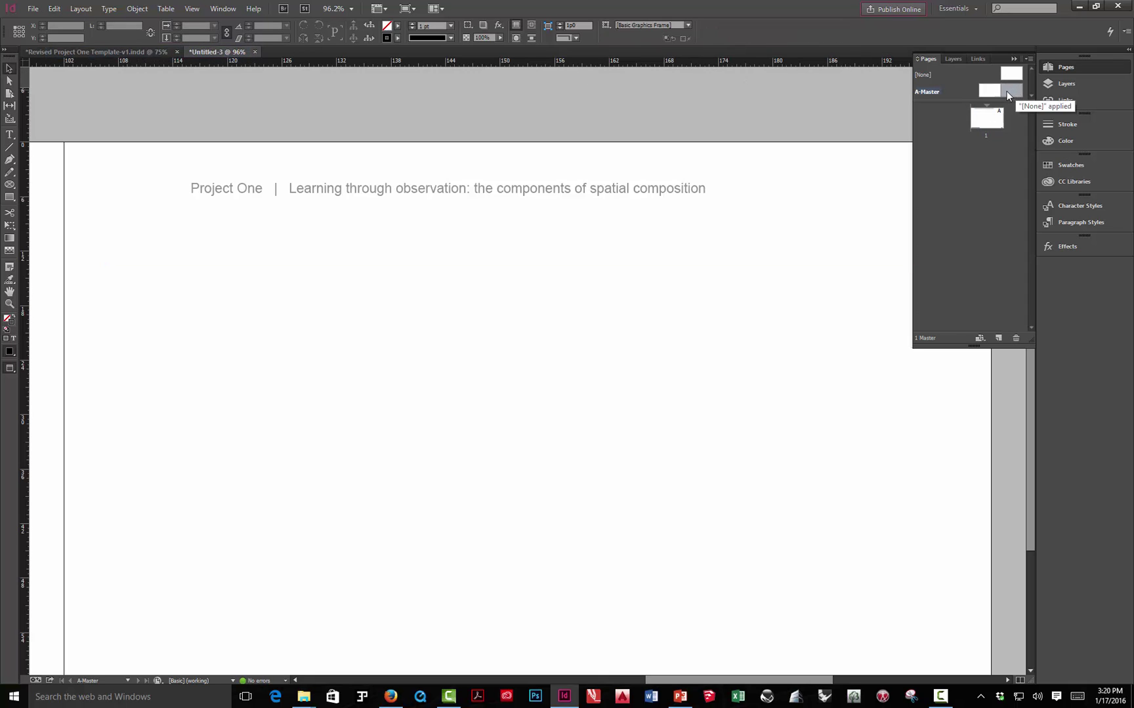
{"action": "left_click", "coordinate": [54, 10]}
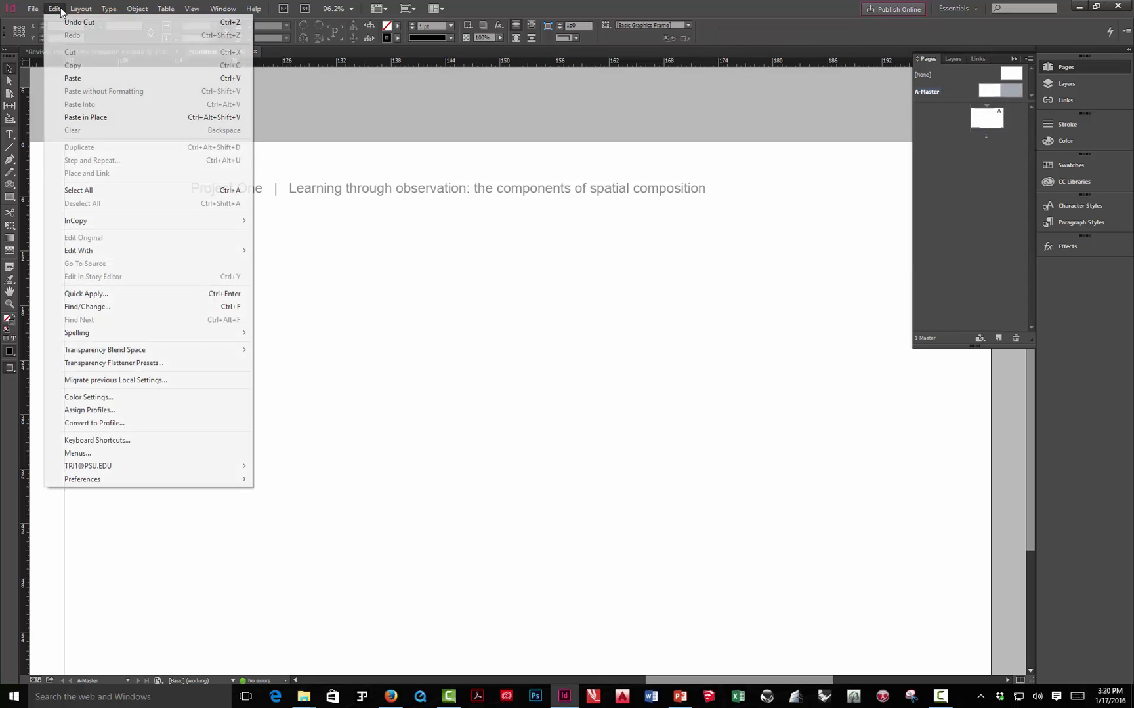
{"action": "left_click", "coordinate": [92, 118]}
{"action": "left_click", "coordinate": [155, 117]}
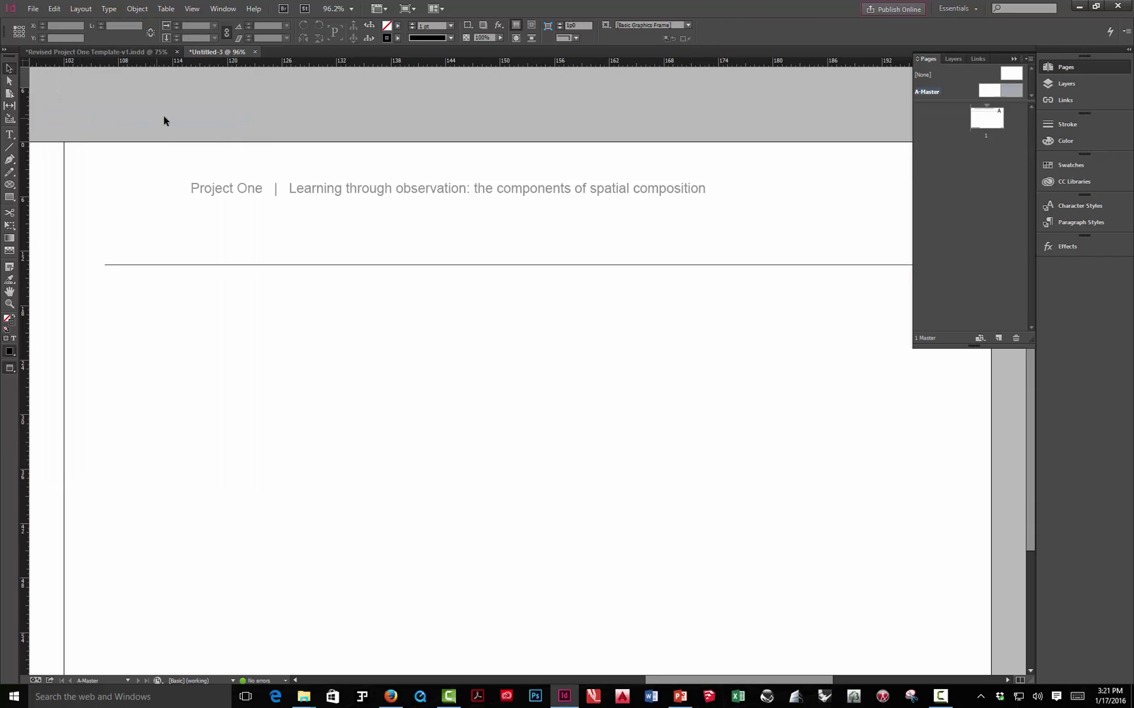
{"action": "left_click", "coordinate": [424, 265]}
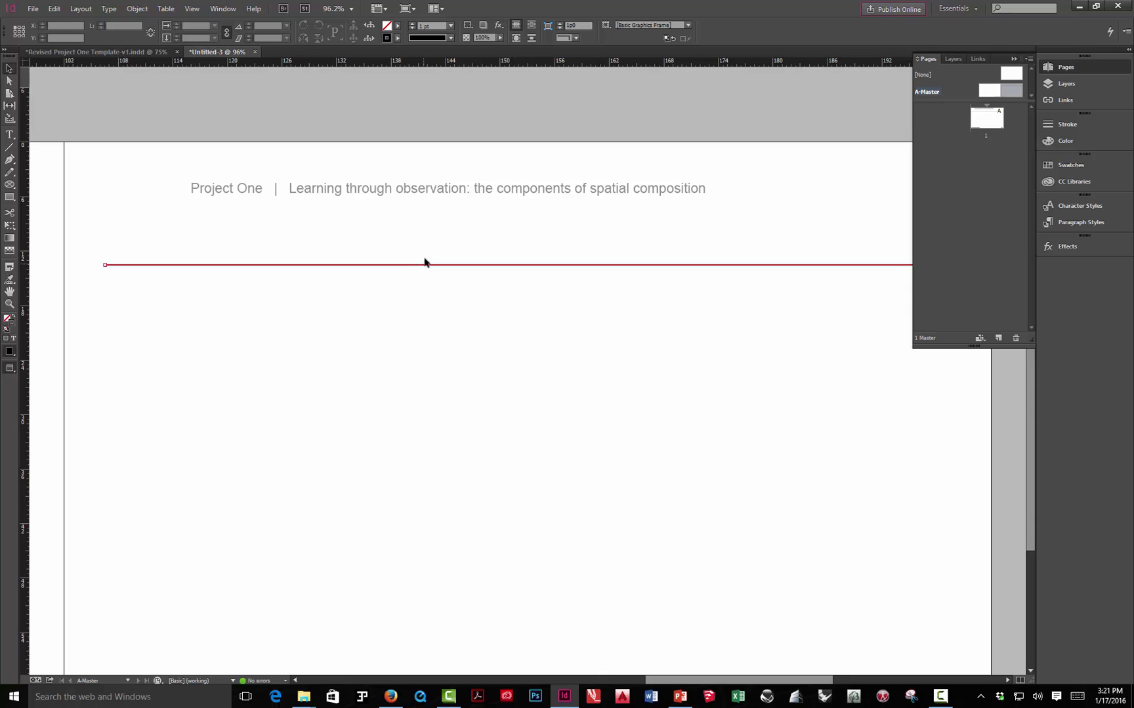
- Move the selected header text and rule from Footer Info to the Header Info layer, verifying via its visibility
{"action": "left_click", "coordinate": [457, 191], "text": "shift"}
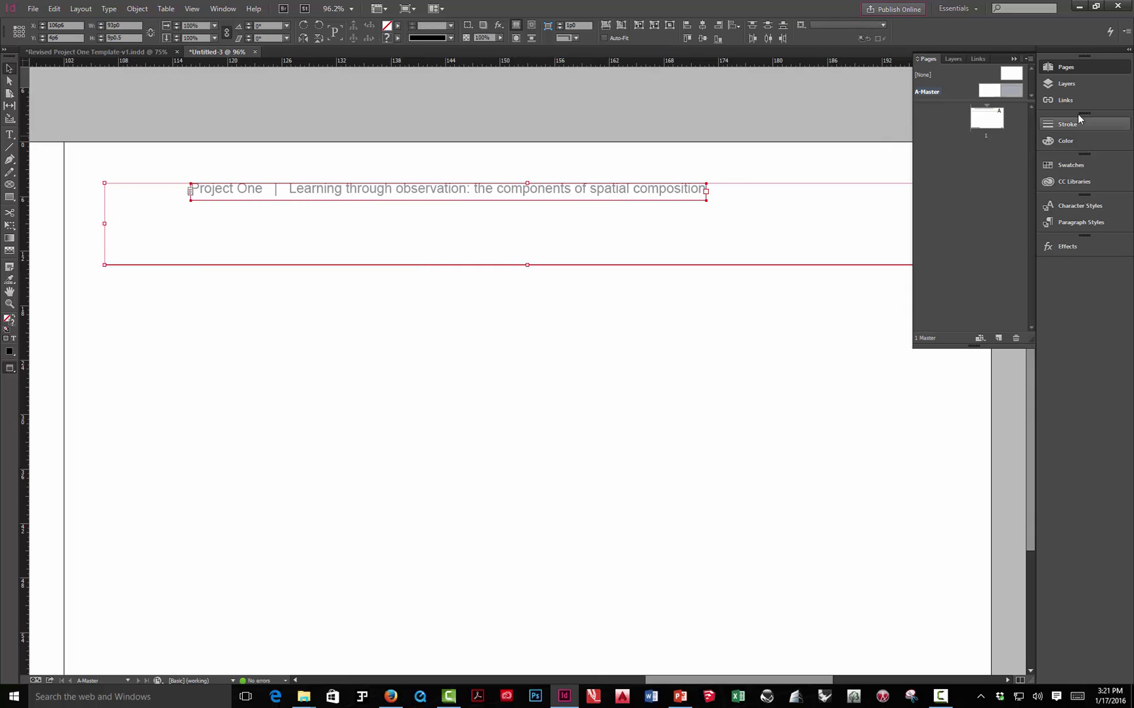
{"action": "left_click", "coordinate": [1081, 86]}
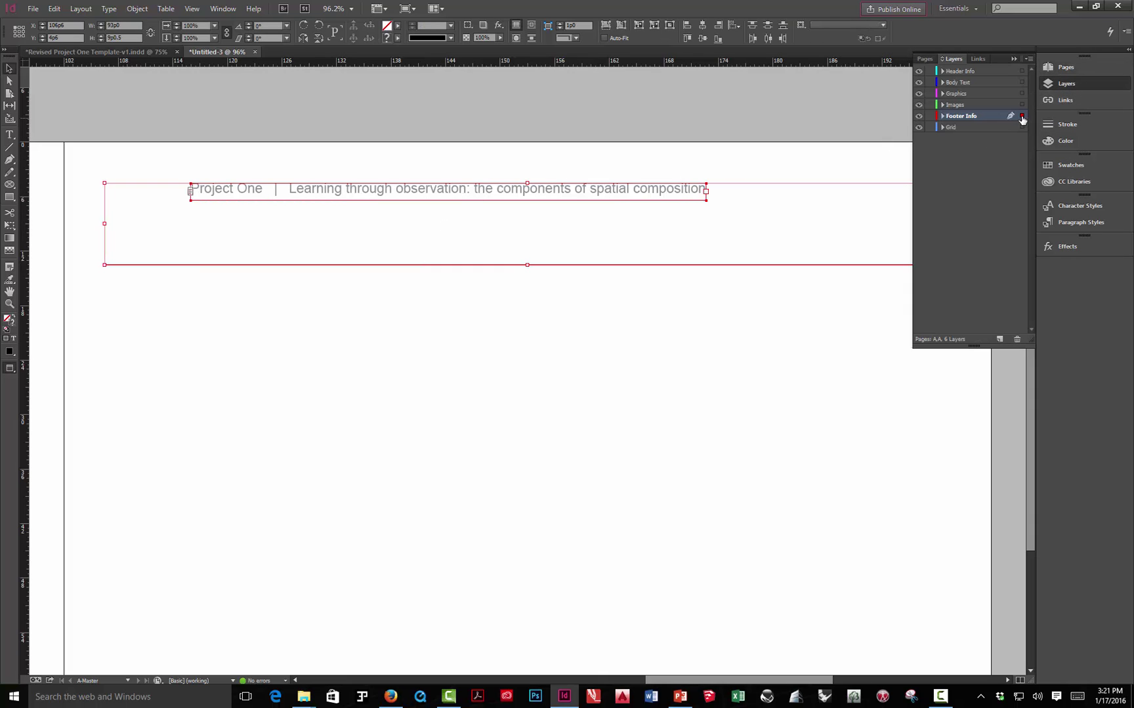
{"action": "left_click_drag", "start_coordinate": [1021, 117], "coordinate": [1022, 71]}
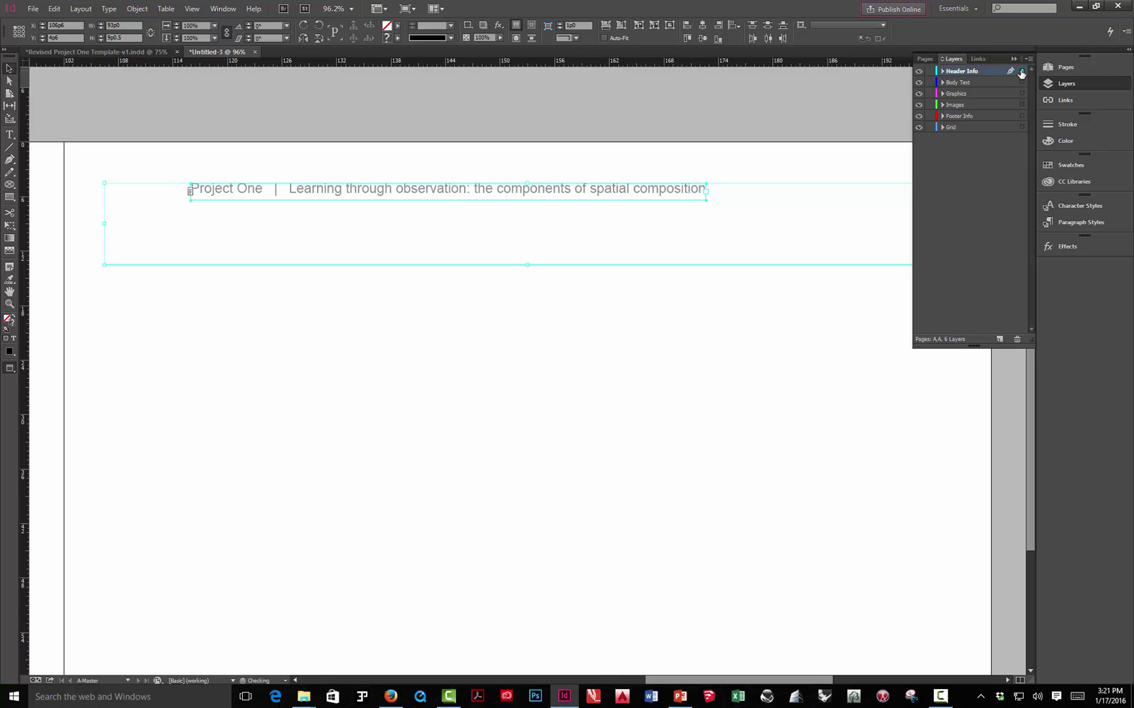
{"action": "left_click", "coordinate": [774, 105]}
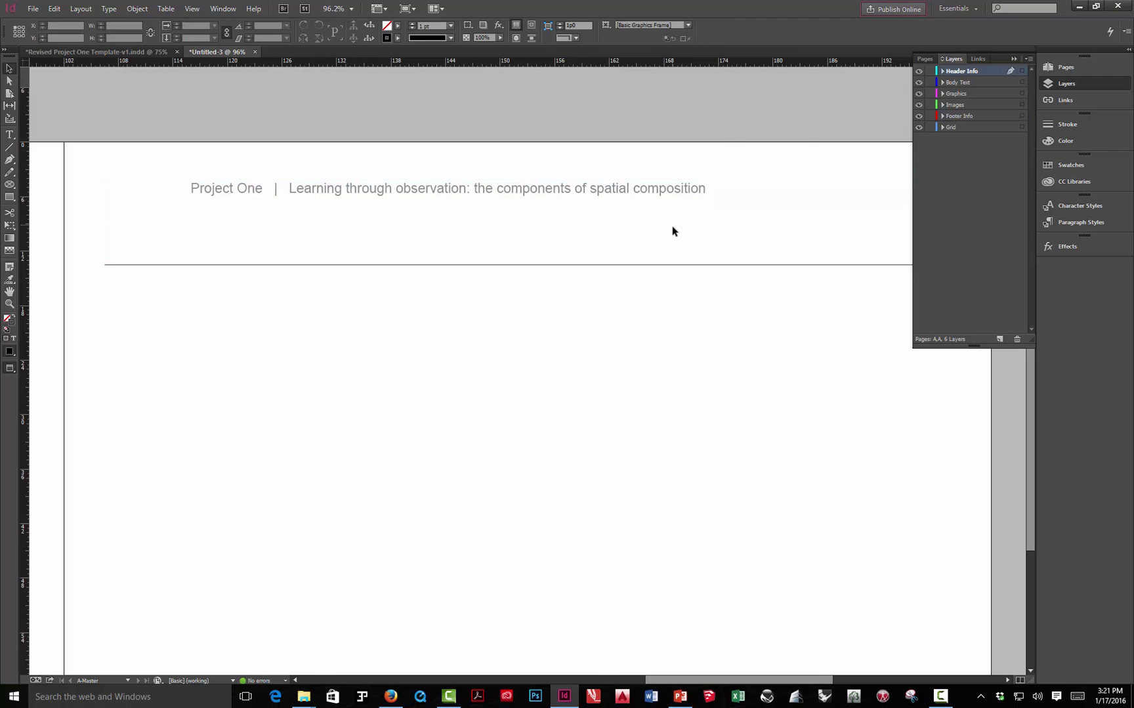
{"action": "left_click", "coordinate": [919, 71]}
{"action": "left_click", "coordinate": [918, 71]}
- Move the left A-Master page's header text frame onto the Header Info layer as well
{"action": "key", "text": "ctrl+minus"}
{"action": "key", "text": "ctrl+minus"}
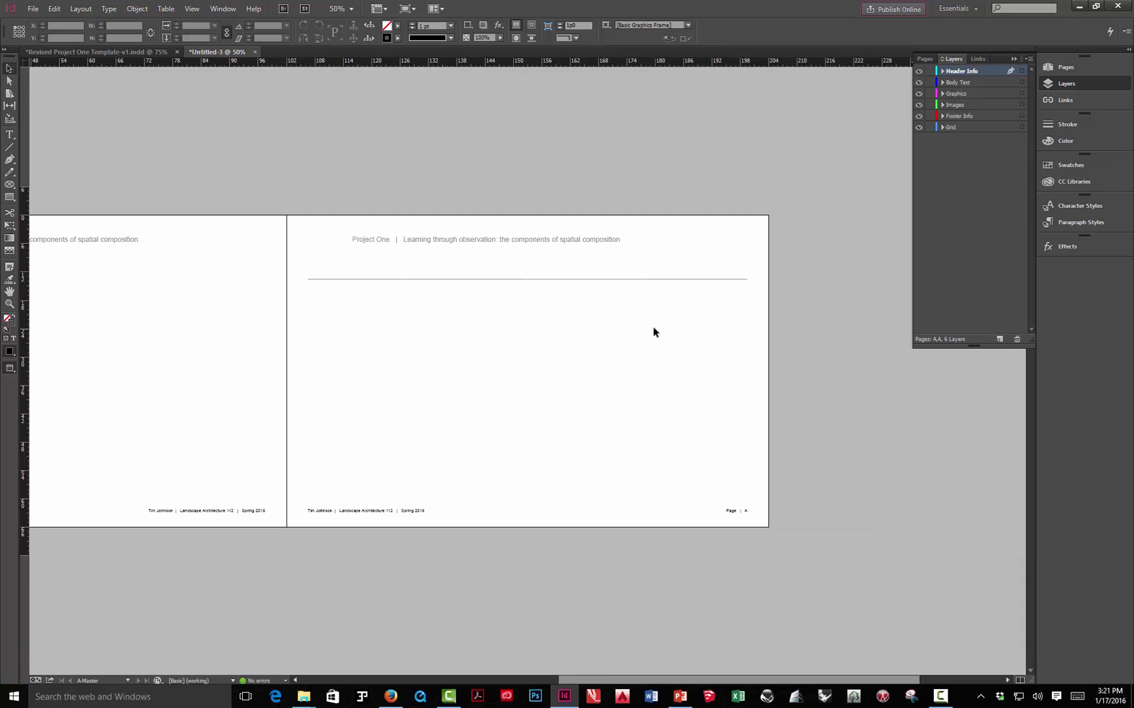
{"action": "left_click_drag", "start_coordinate": [354, 324], "coordinate": [701, 321]}
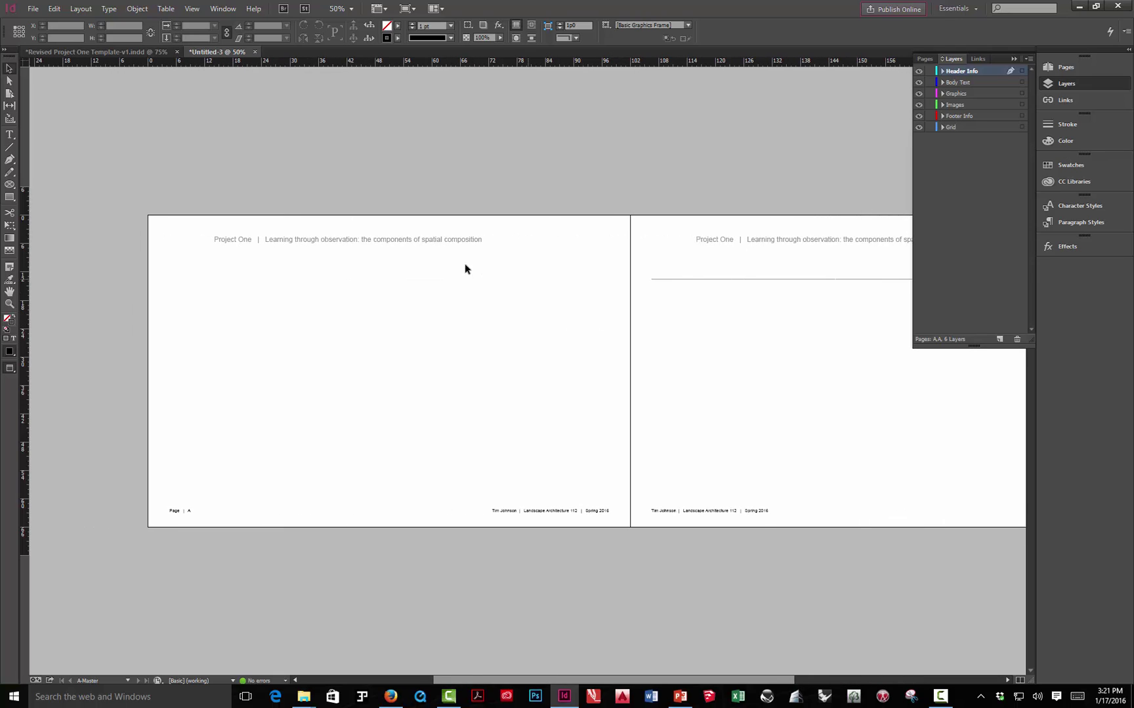
{"action": "left_click", "coordinate": [682, 278]}
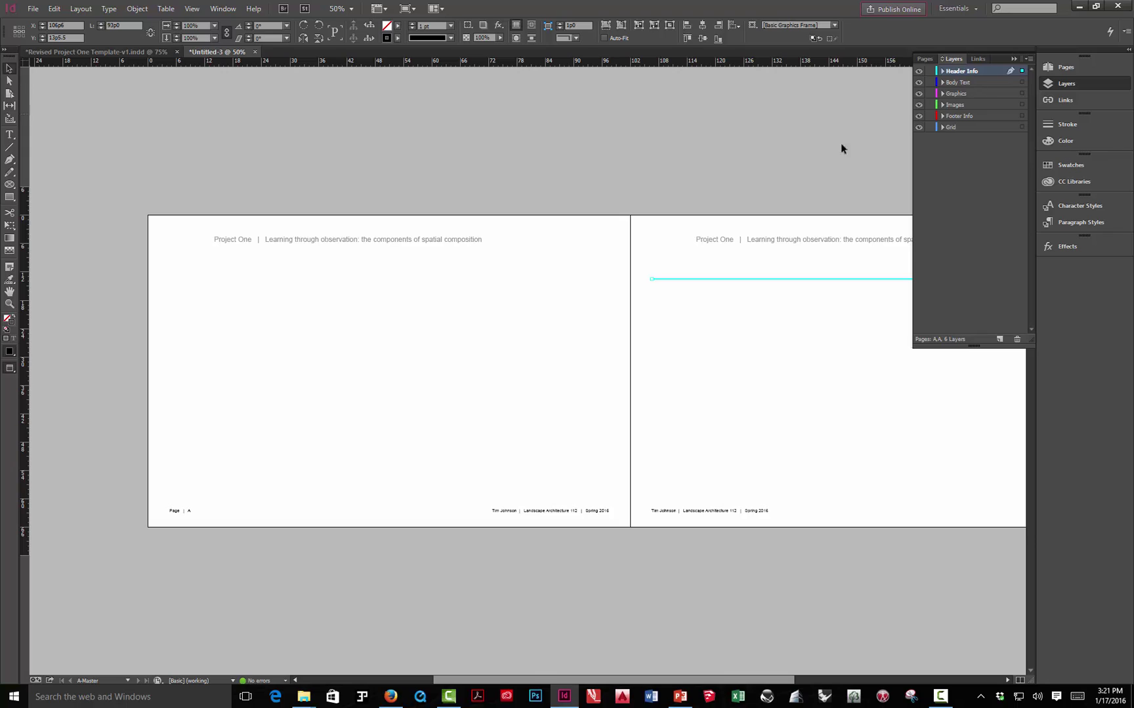
{"action": "left_click", "coordinate": [453, 242]}
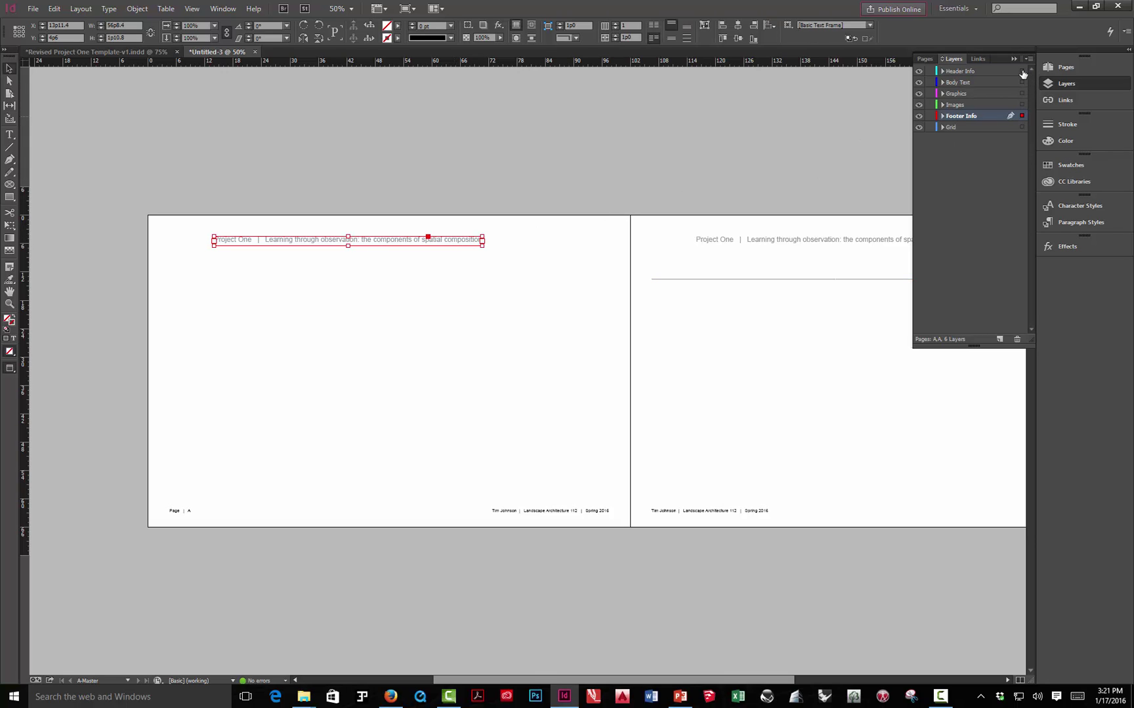
{"action": "left_click_drag", "start_coordinate": [1022, 74], "coordinate": [1022, 72]}
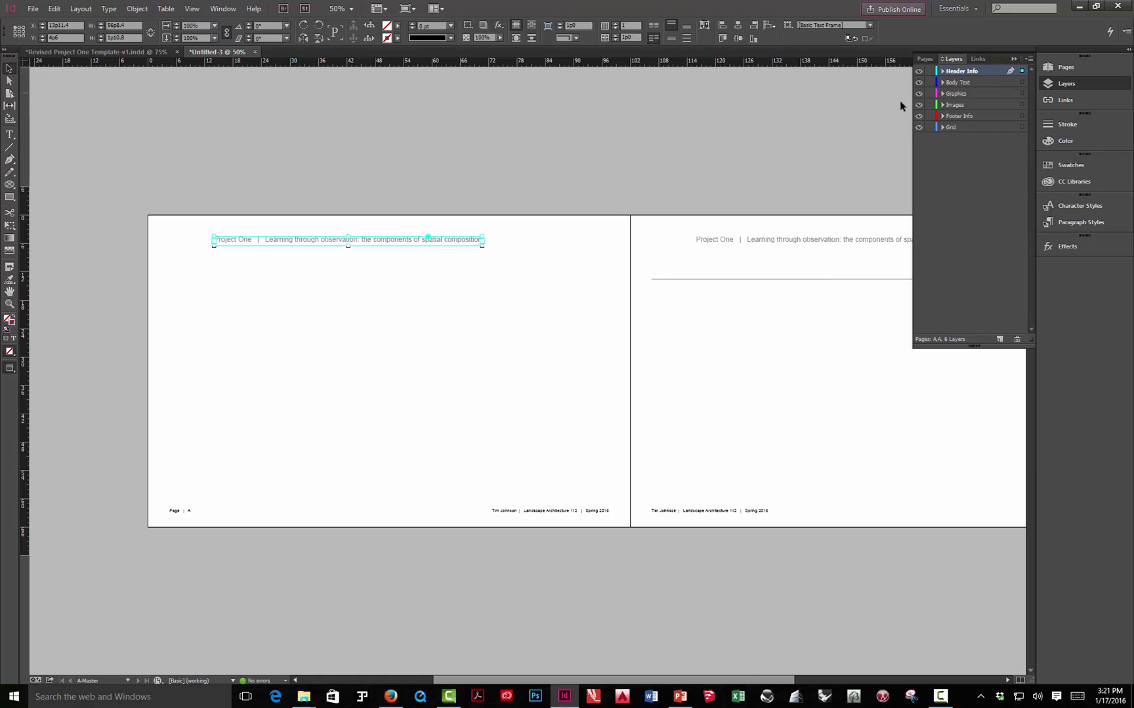
{"action": "left_click", "coordinate": [810, 122]}
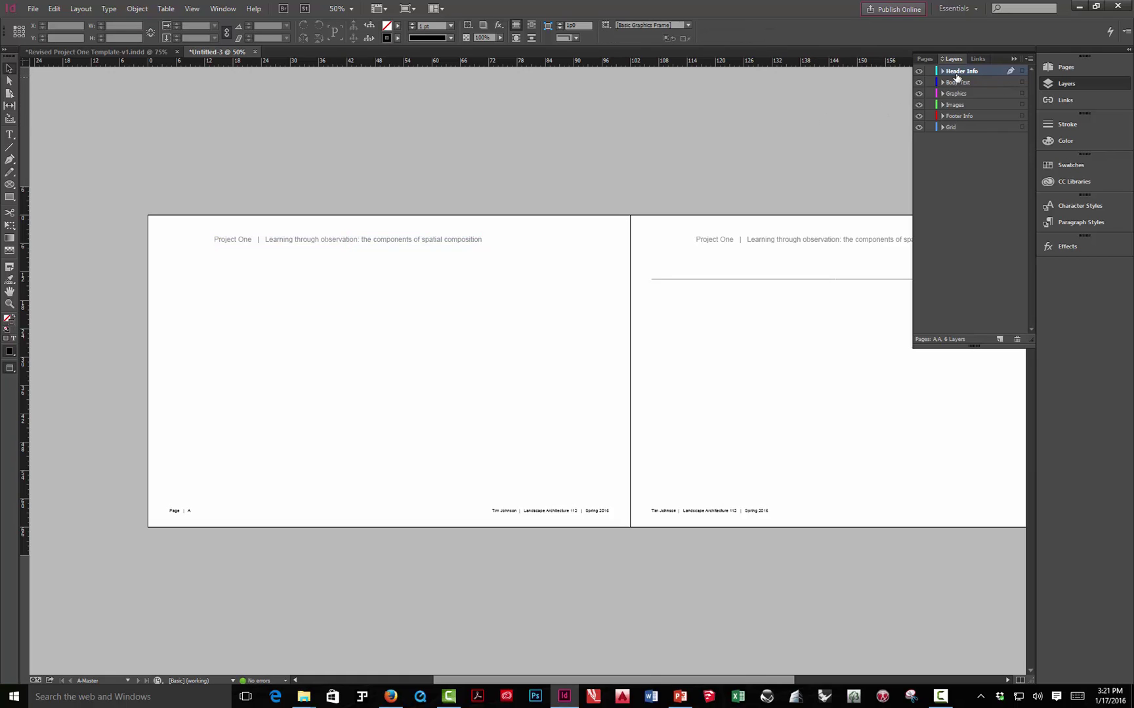
{"action": "left_click", "coordinate": [1063, 68]}
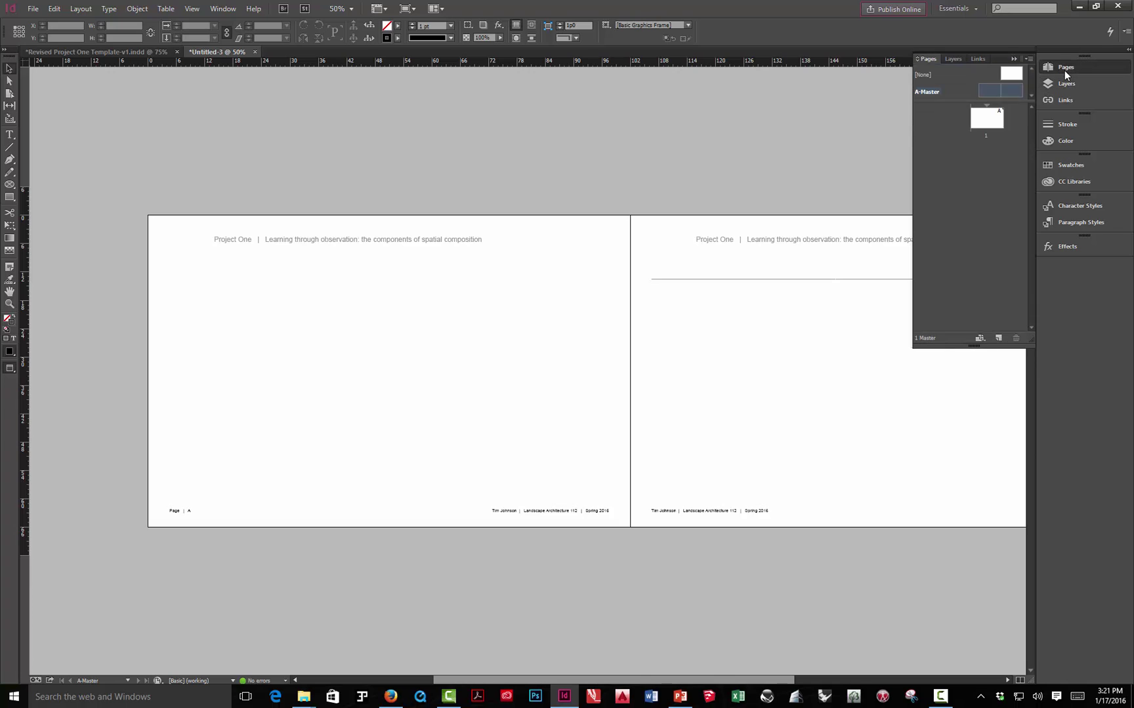
{"action": "double_click", "coordinate": [989, 94]}
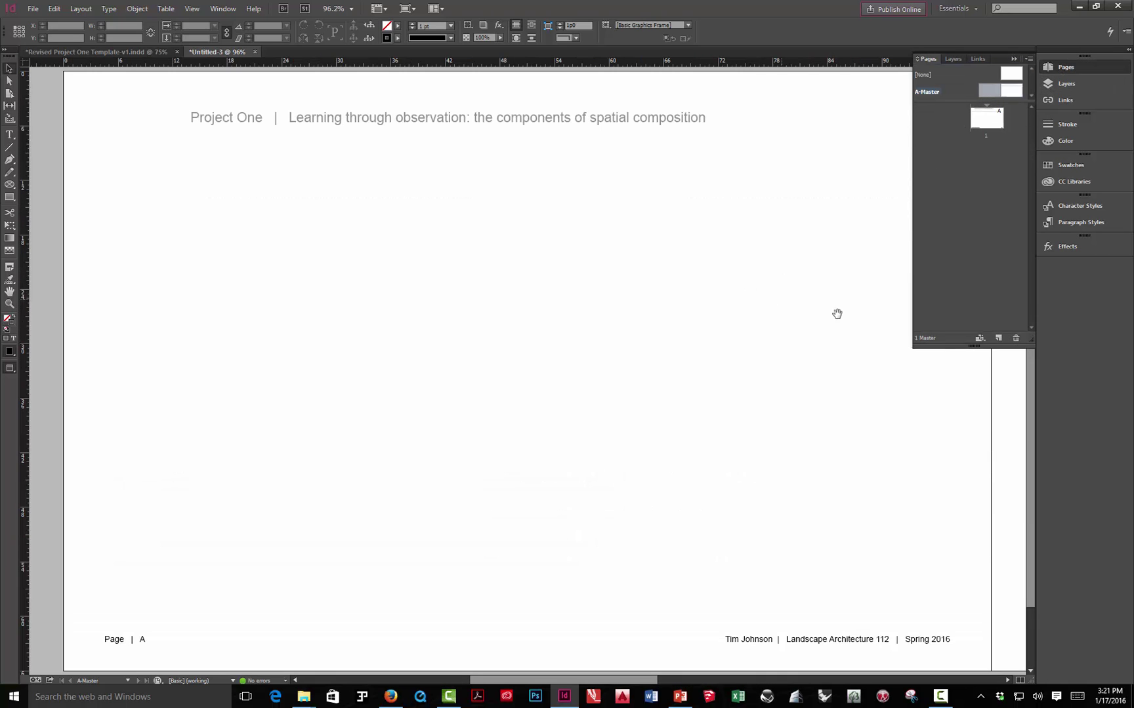
{"action": "left_click_drag", "start_coordinate": [802, 321], "coordinate": [435, 343]}
- Extend the right page's header rule leftward to the left margin, then view the whole spread
{"action": "left_click", "coordinate": [682, 216]}
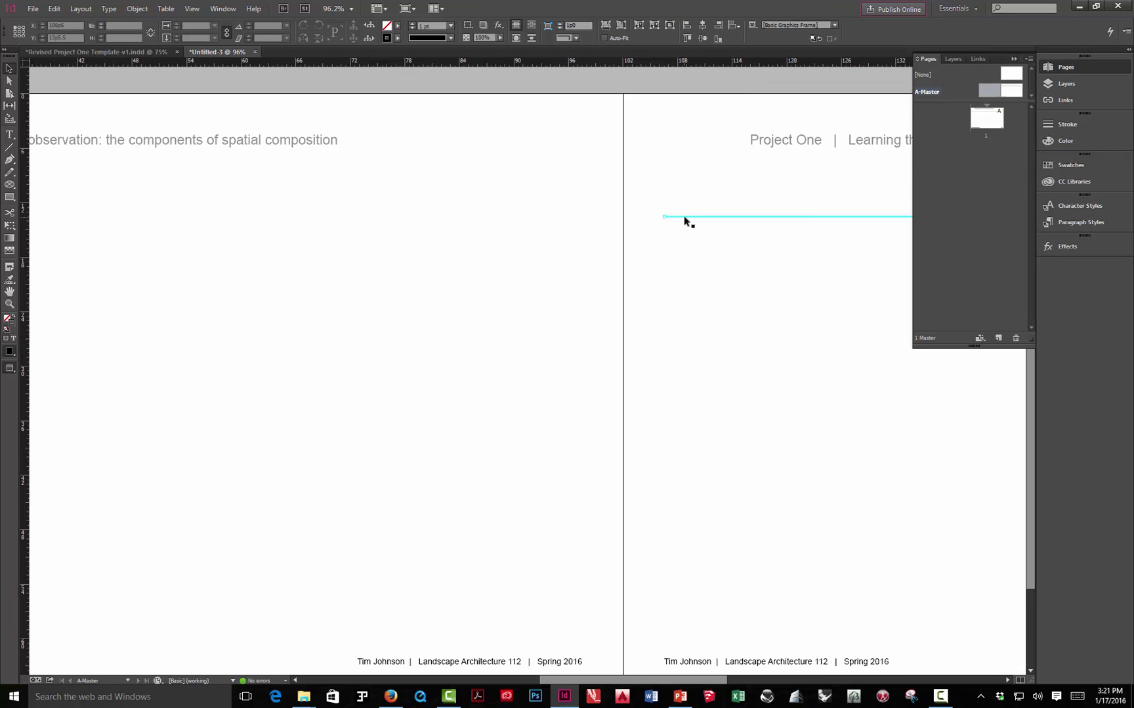
{"action": "key", "text": "w"}
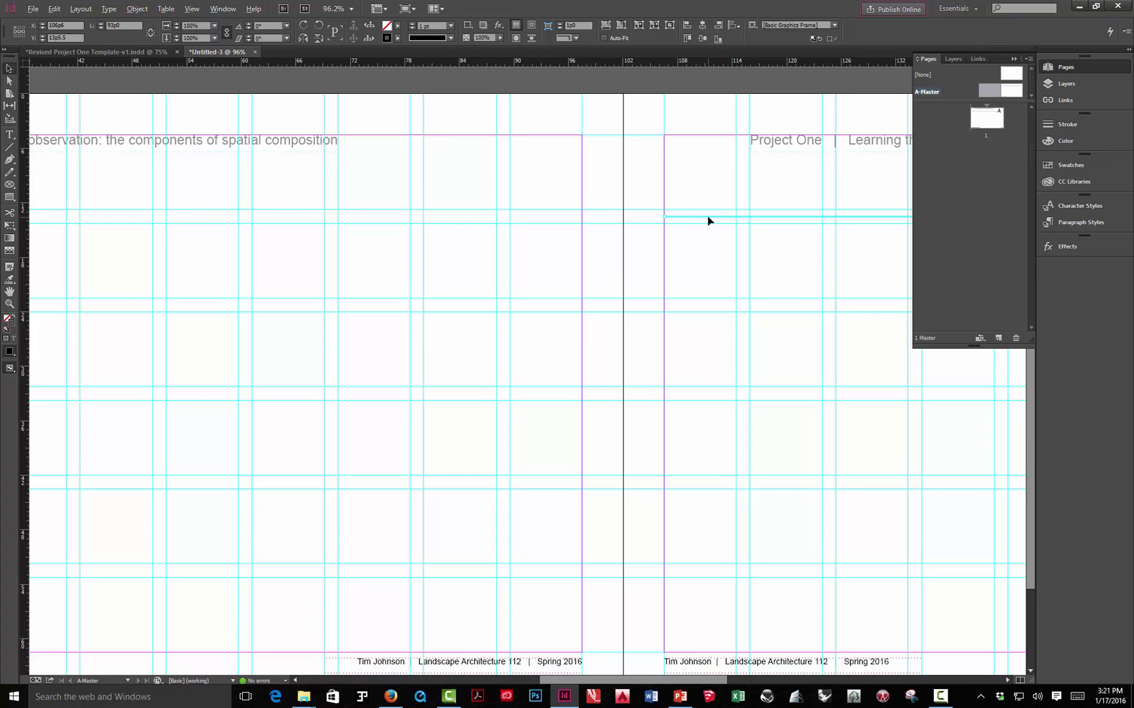
{"action": "left_click_drag", "start_coordinate": [665, 216], "coordinate": [366, 232]}
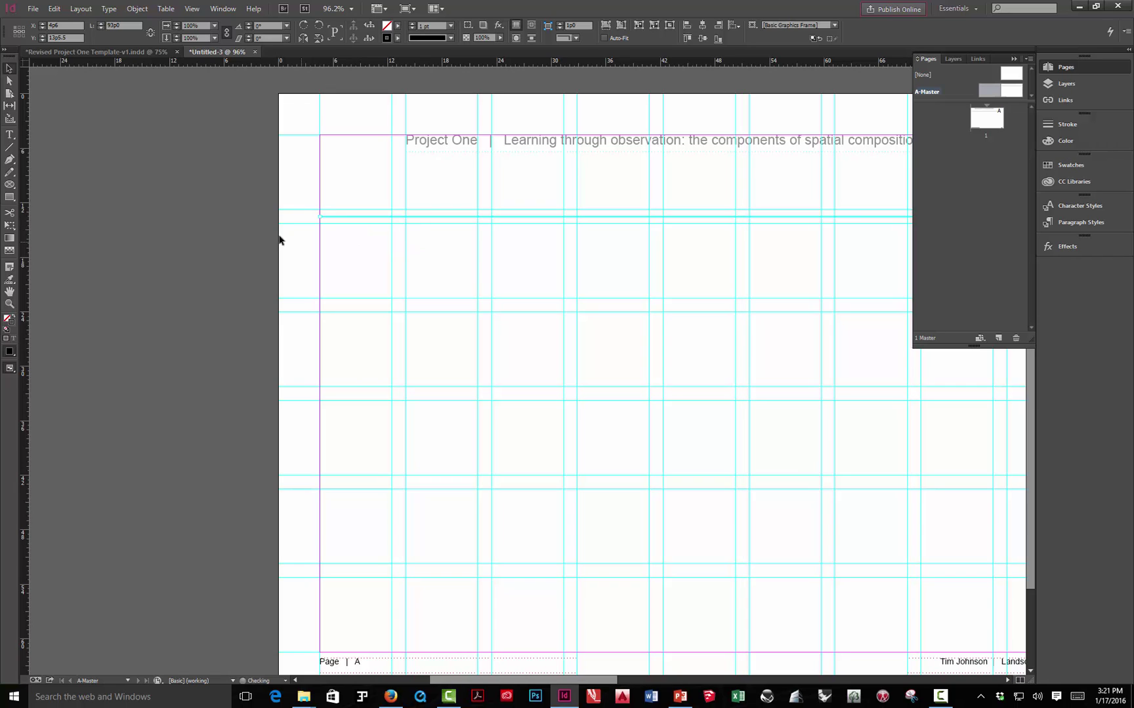
{"action": "left_click", "coordinate": [216, 211]}
{"action": "key", "text": "w"}
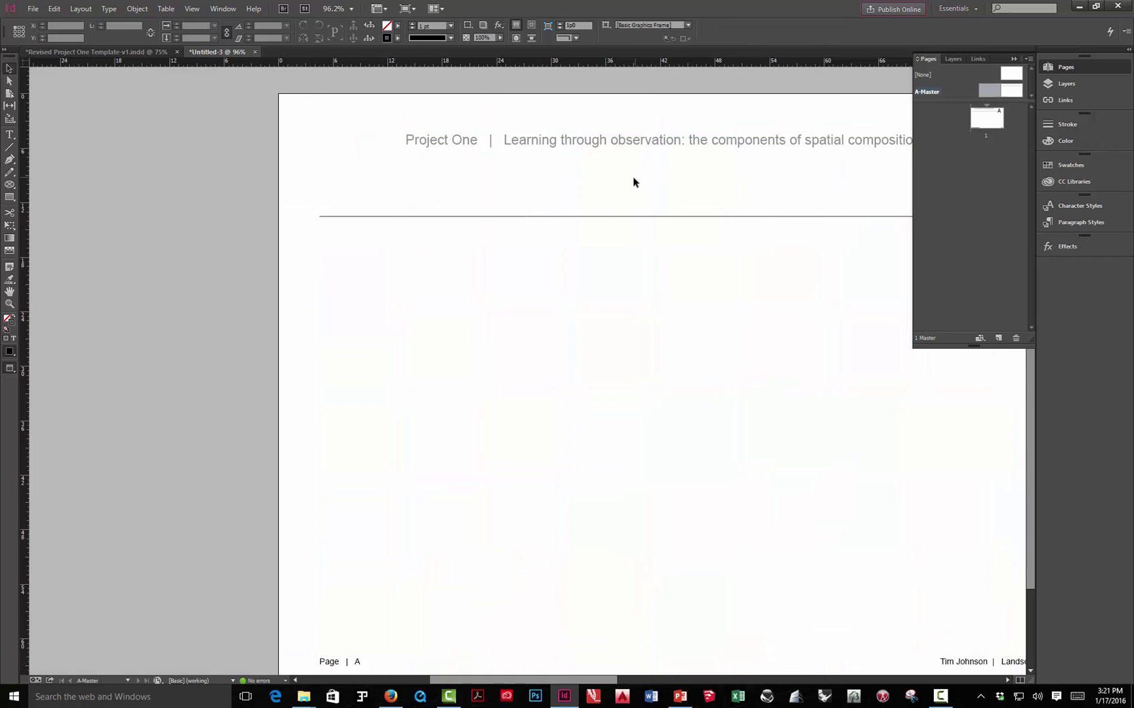
{"action": "key", "text": "ctrl+minus"}
{"action": "key", "text": "ctrl+minus"}
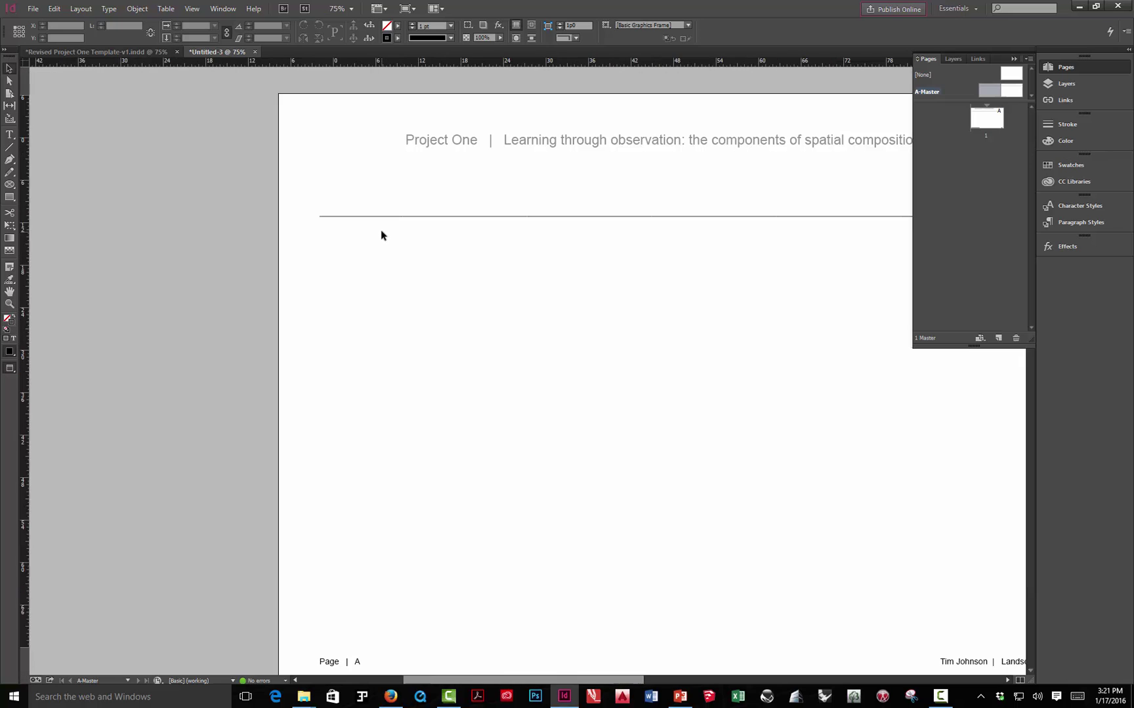
{"action": "left_click_drag", "start_coordinate": [704, 323], "coordinate": [352, 263]}
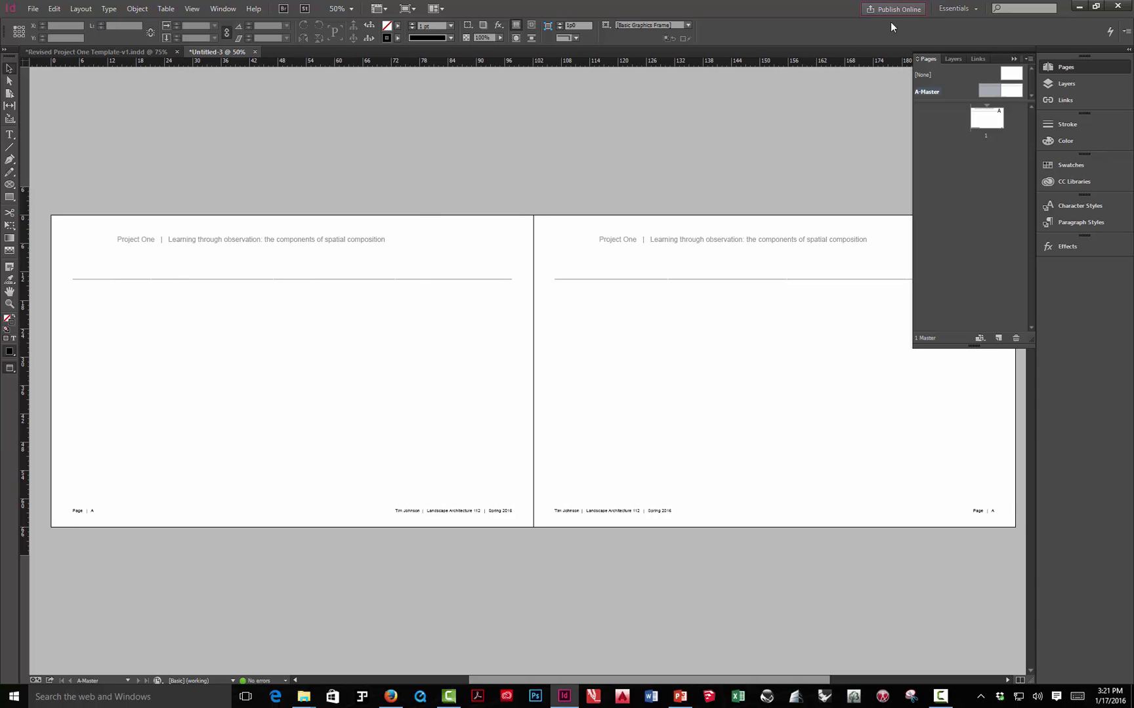
- Show the Layers panel beside the completed A-Master spread with headers, rules and footers
{"action": "left_click", "coordinate": [1014, 60]}
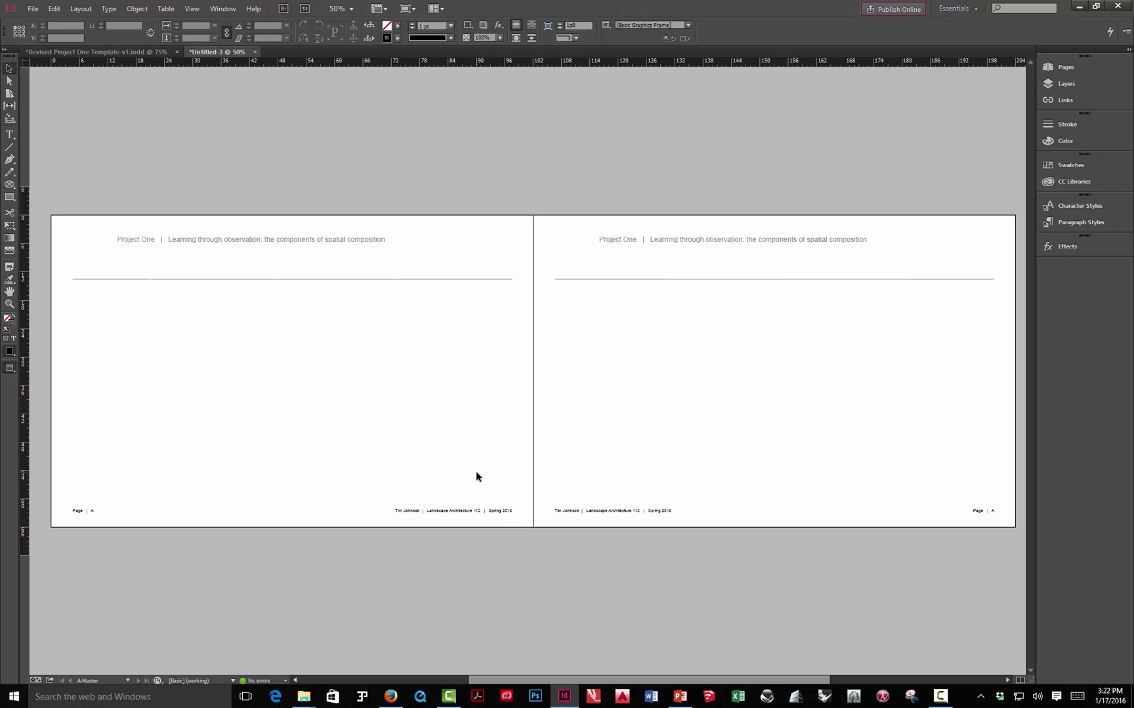
{"action": "left_click", "coordinate": [1060, 84]}
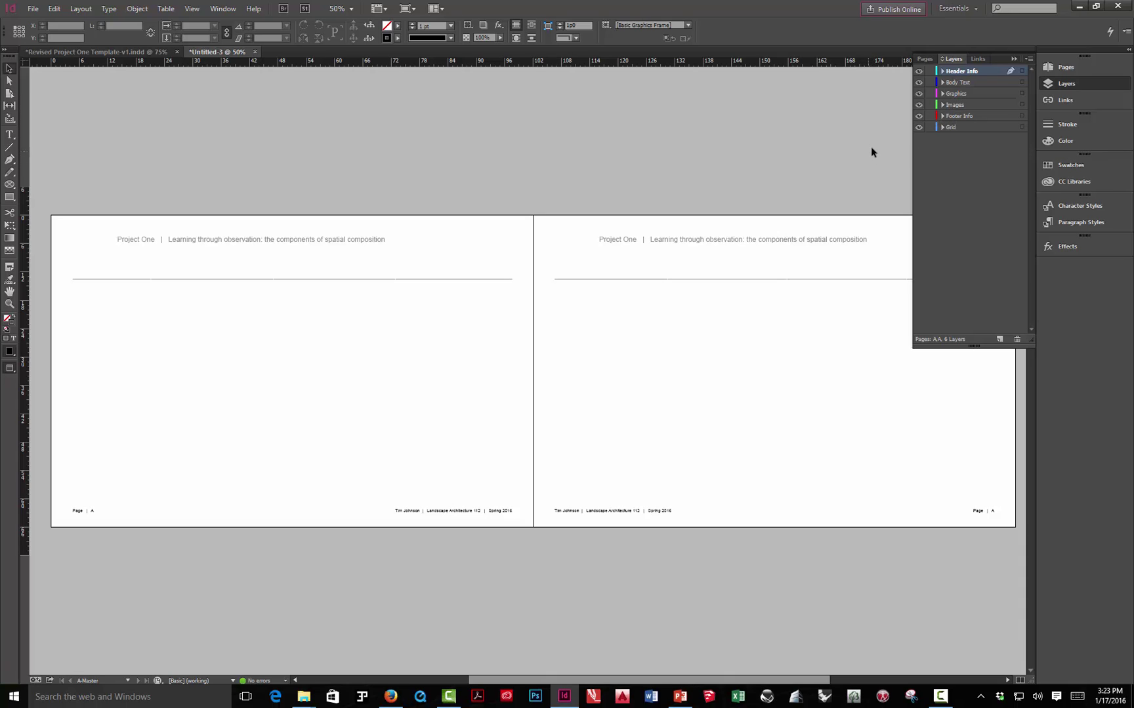
- Display pages 4–5, the Point spread, of Revised Project One Template-v1.indd
{"action": "left_click", "coordinate": [1010, 59]}
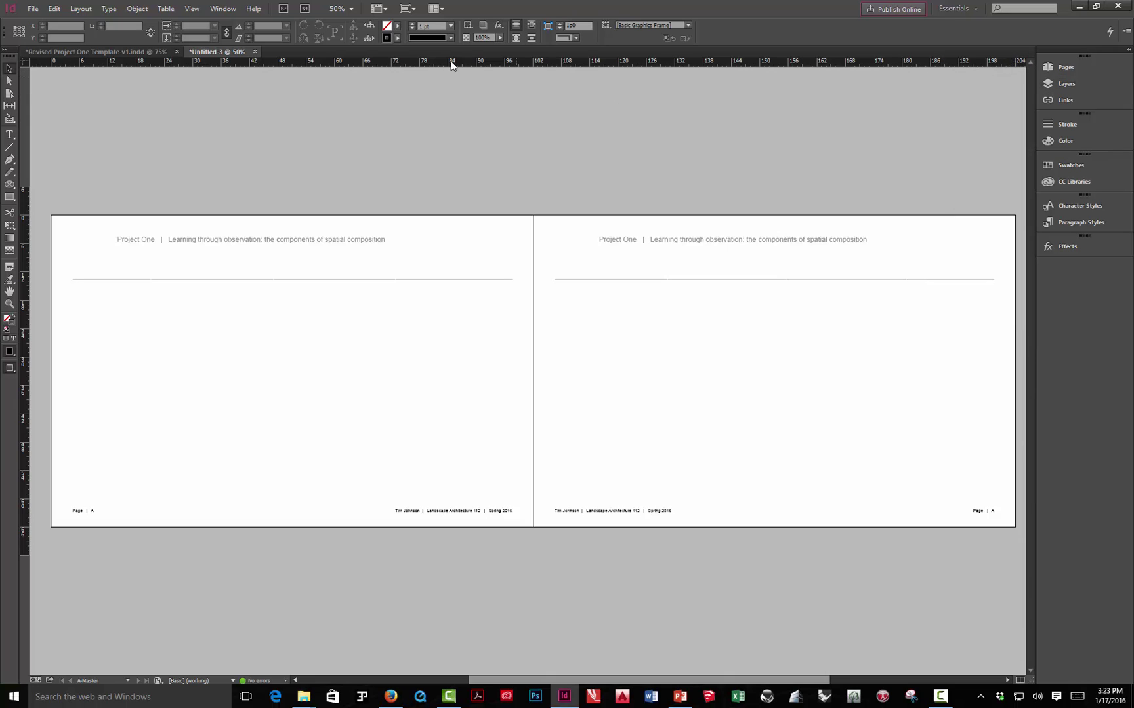
{"action": "left_click", "coordinate": [159, 53]}
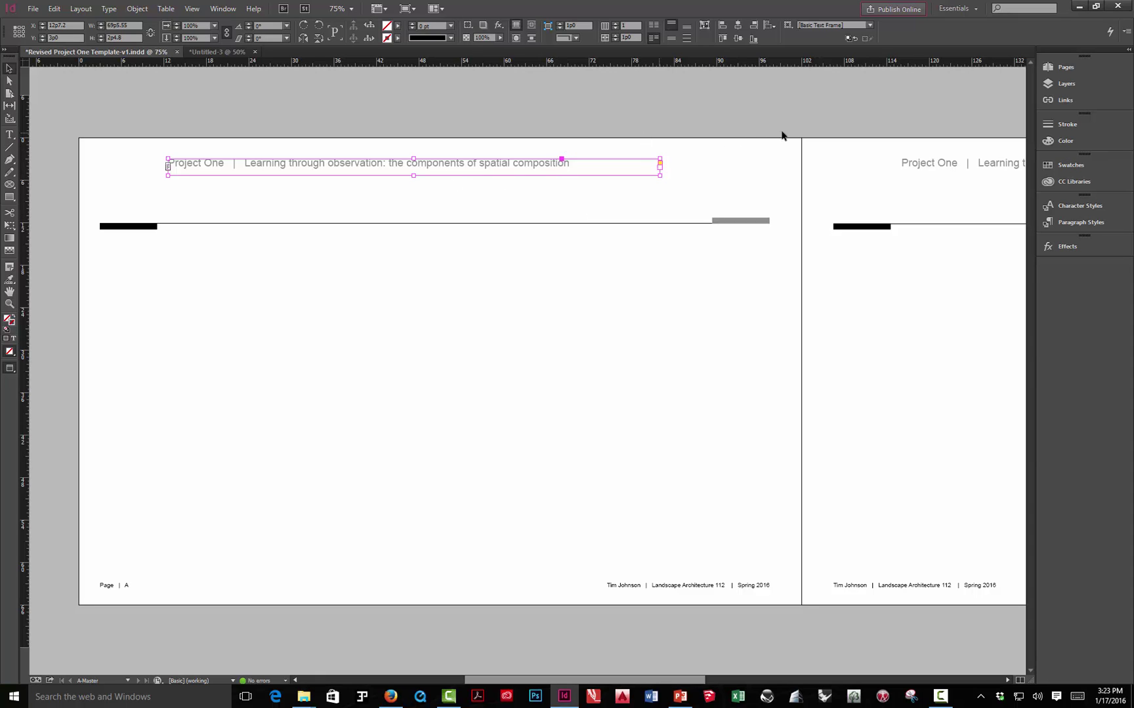
{"action": "left_click", "coordinate": [1050, 68]}
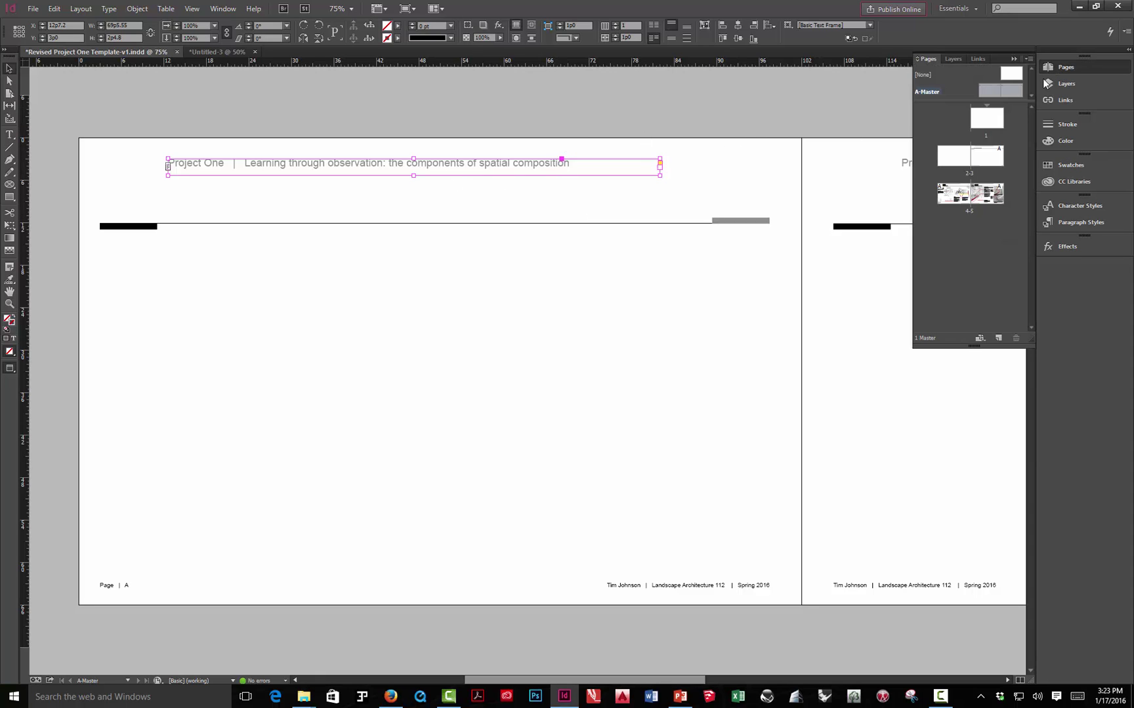
{"action": "double_click", "coordinate": [947, 191]}
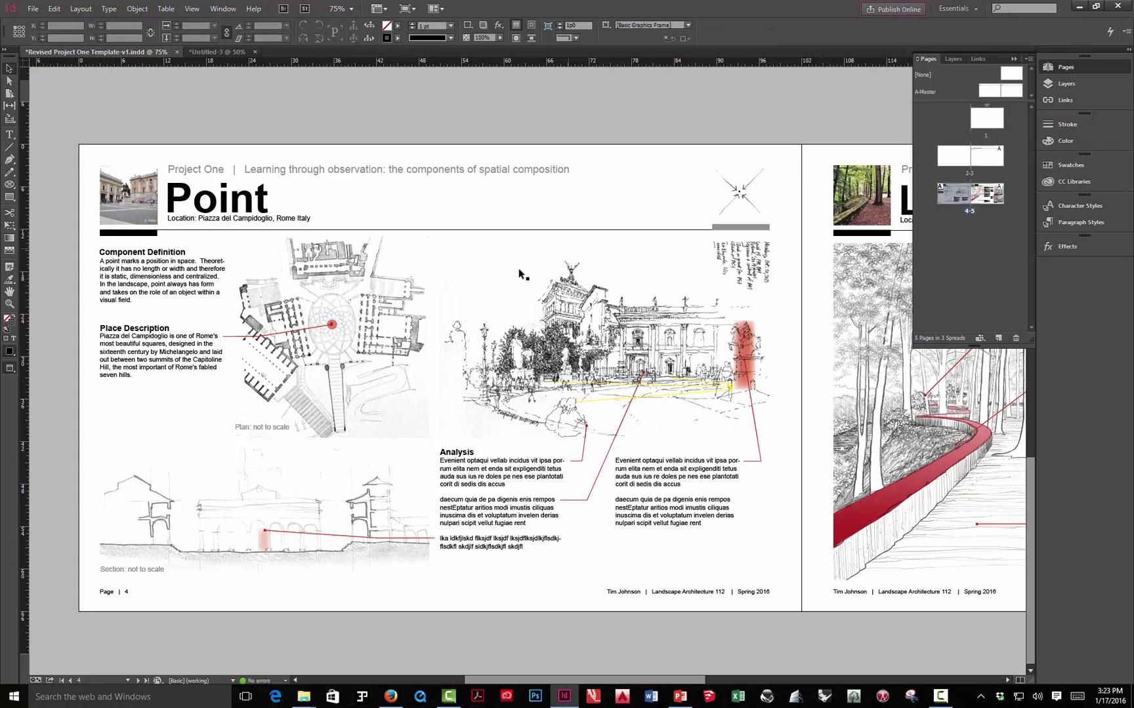